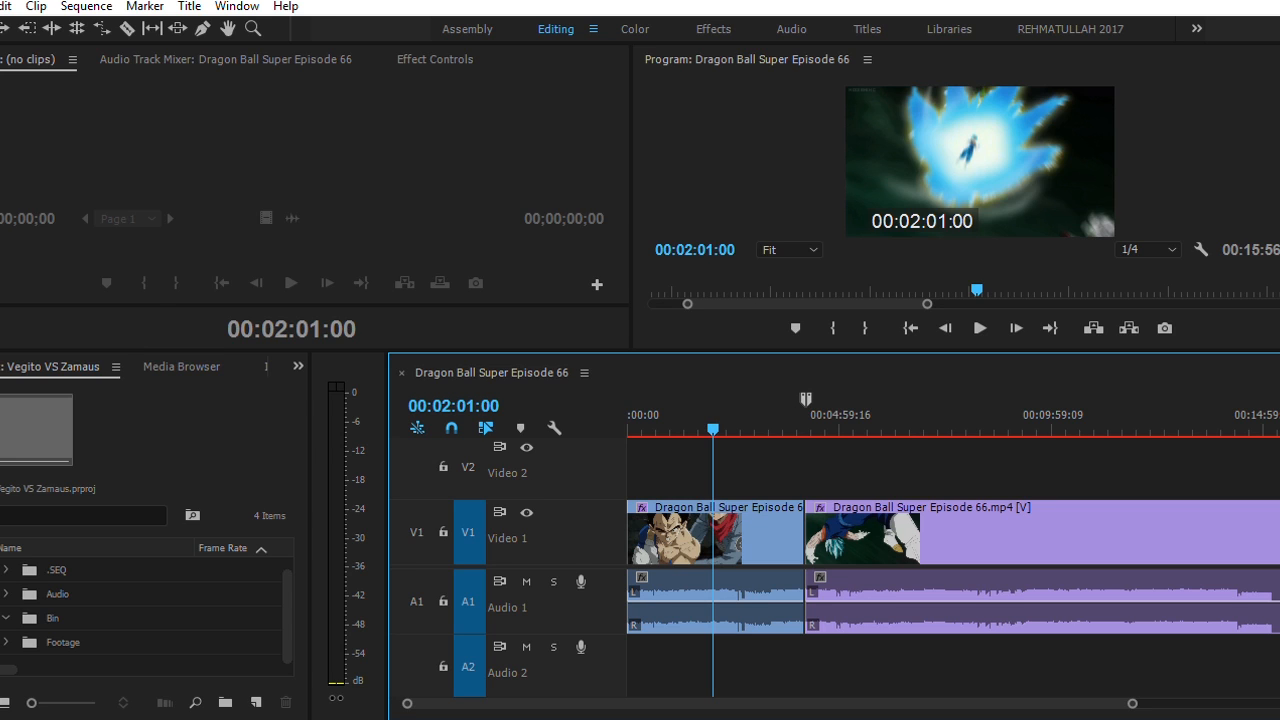
- Expand the Footage bin and select its Dragon Ball Super Episode 66 clip to view its preview information
click(128, 393)
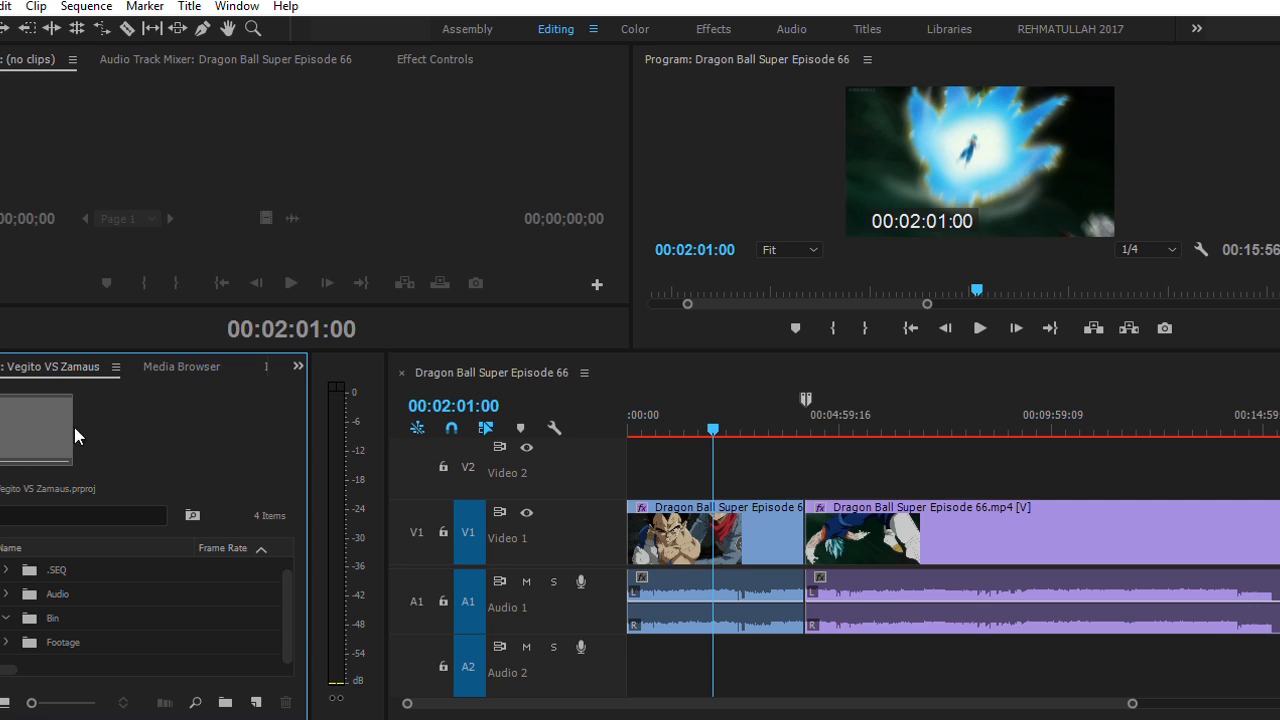
click(115, 355)
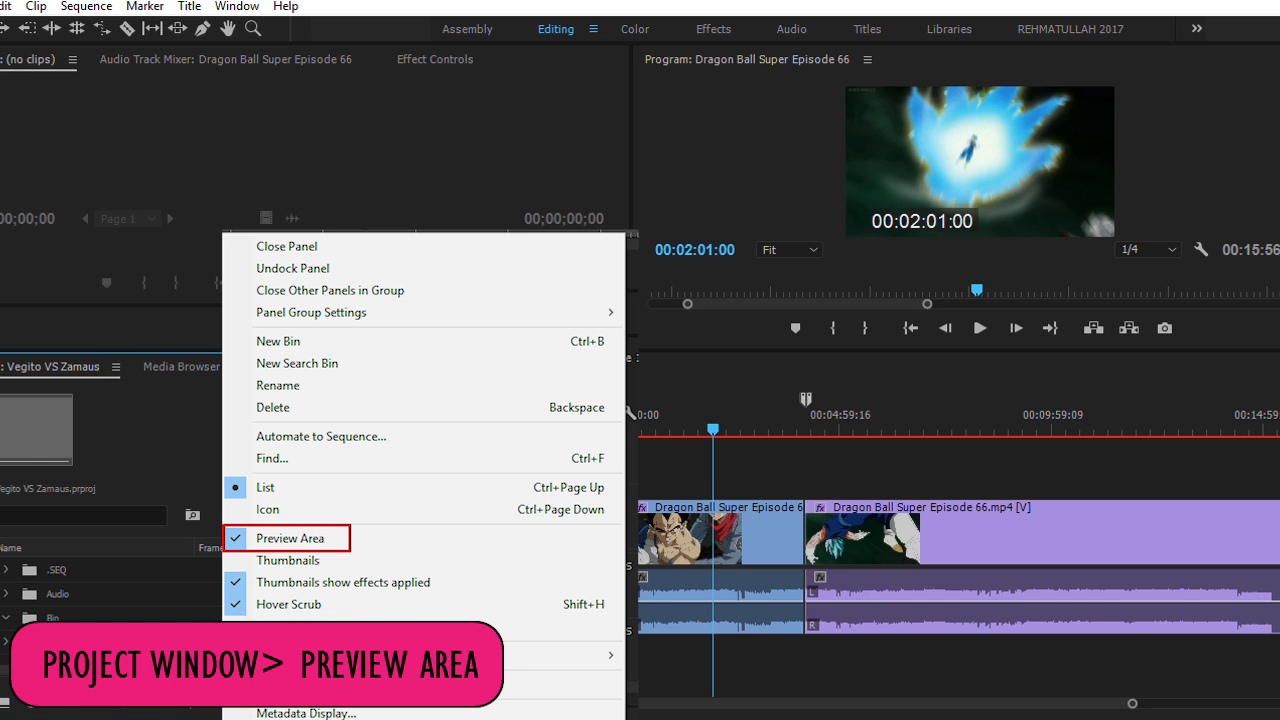
click(6, 641)
click(88, 661)
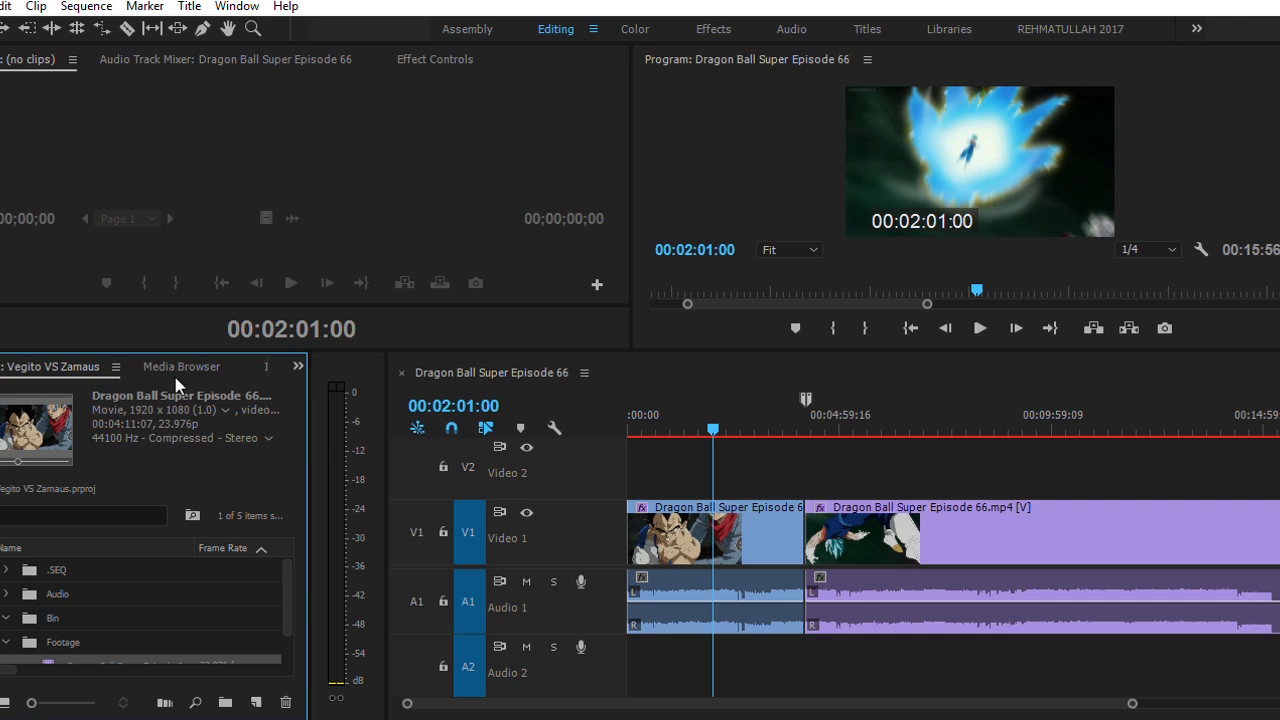
scroll(271, 600, down, 1)
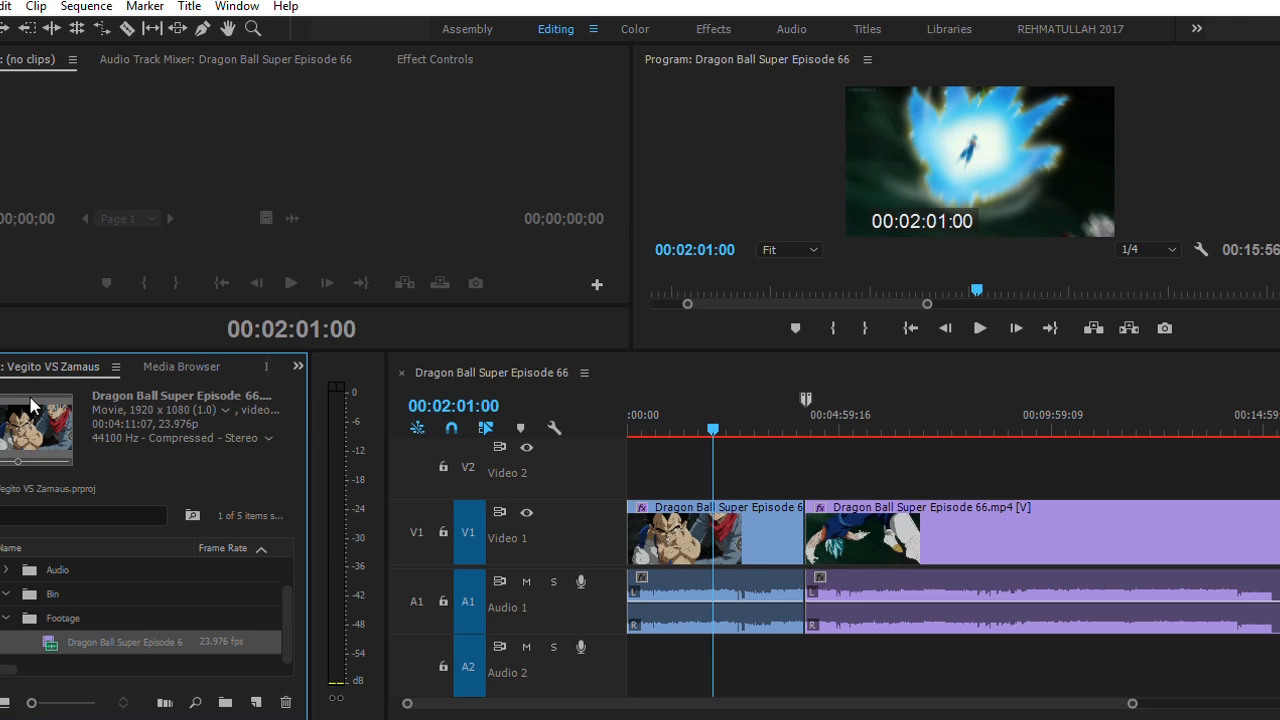
- Collapse the Footage bin, expand the Audio bin and look across the project's metadata columns
click(6, 618)
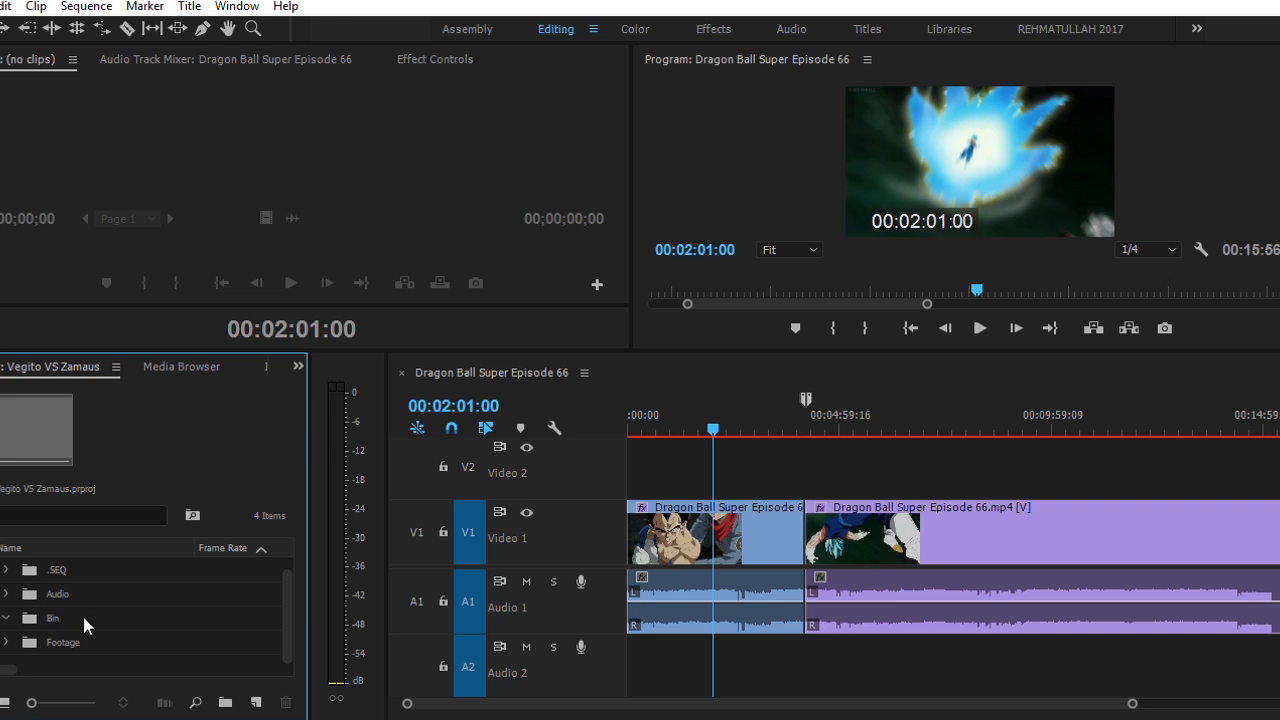
click(5, 616)
click(5, 590)
drag(287, 585, 287, 589)
scroll(114, 651, right, 2)
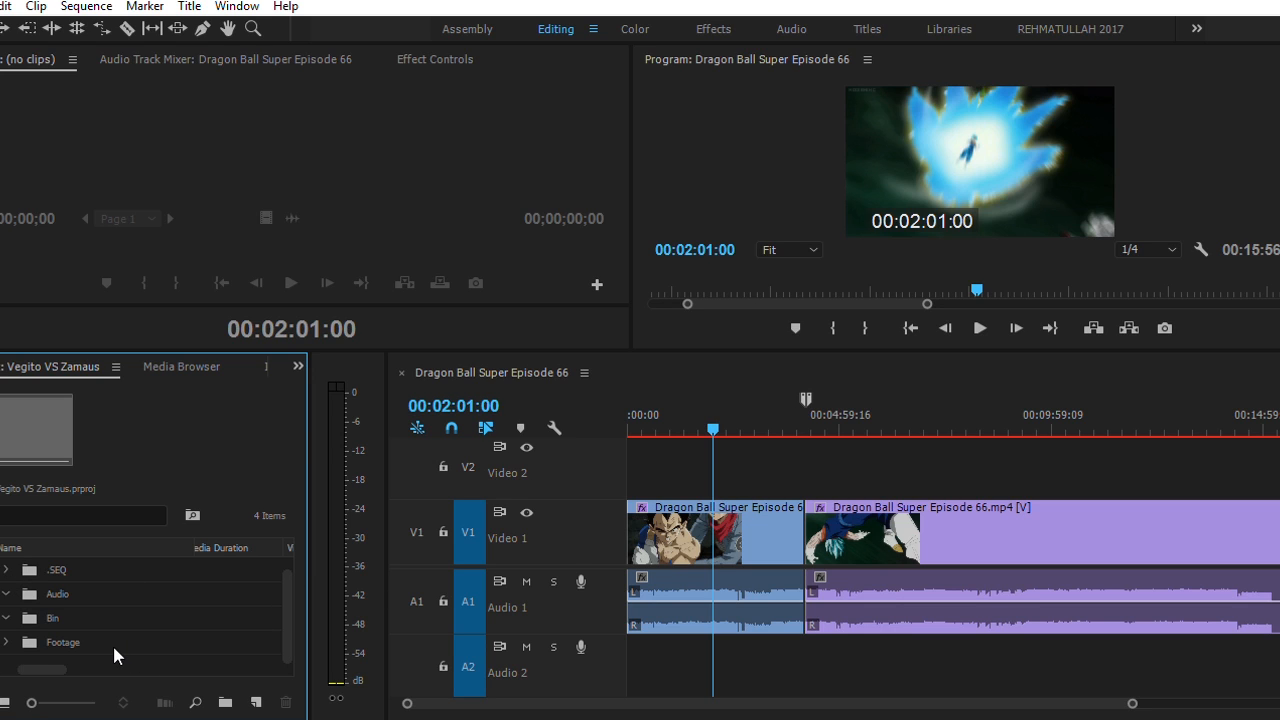
scroll(50, 653, left, 2)
scroll(38, 645, right, 2)
scroll(38, 645, left, 2)
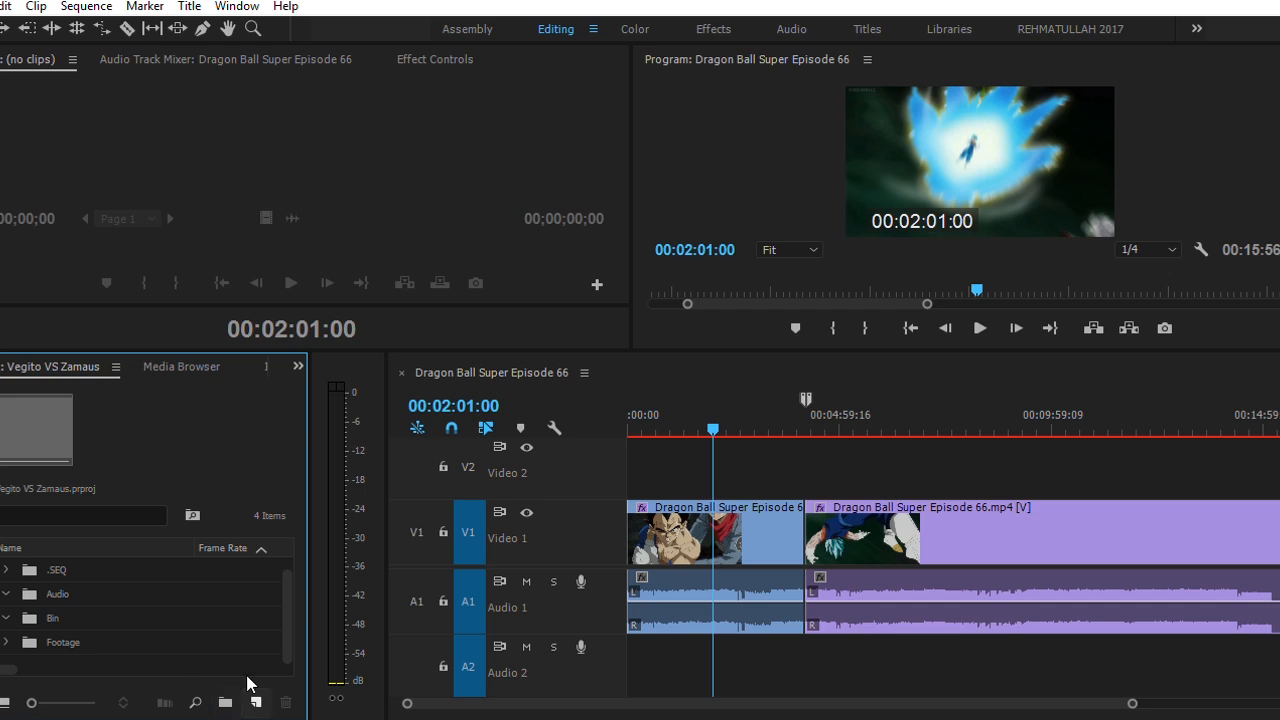
- Delete the empty bin named Bin and create a new bin in the project
click(226, 694)
click(64, 645)
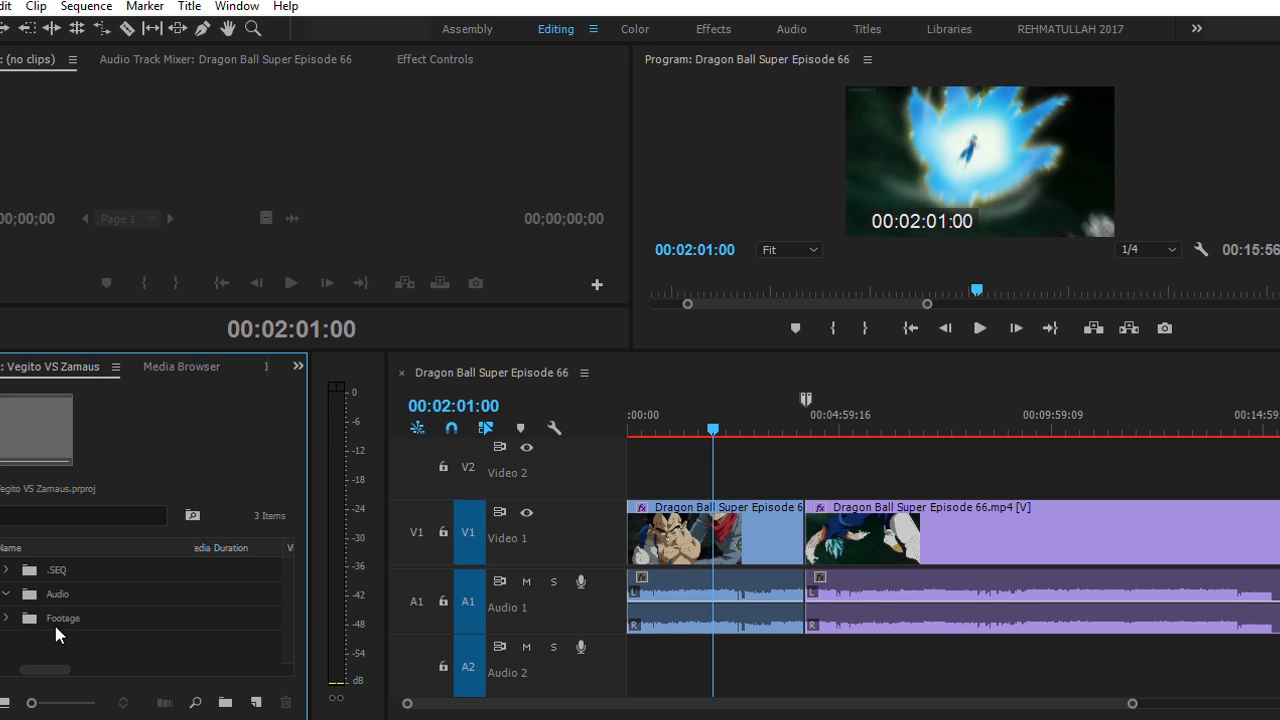
key(ctrl+b)
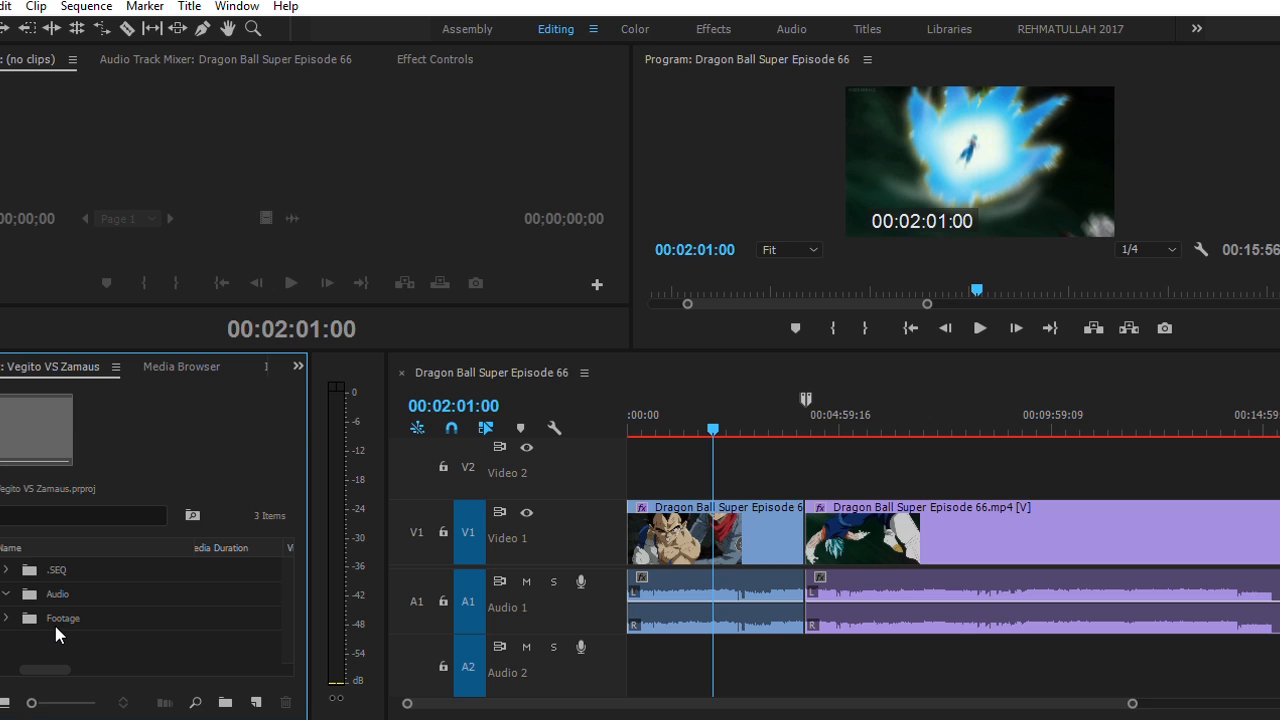
key(ctrl+b)
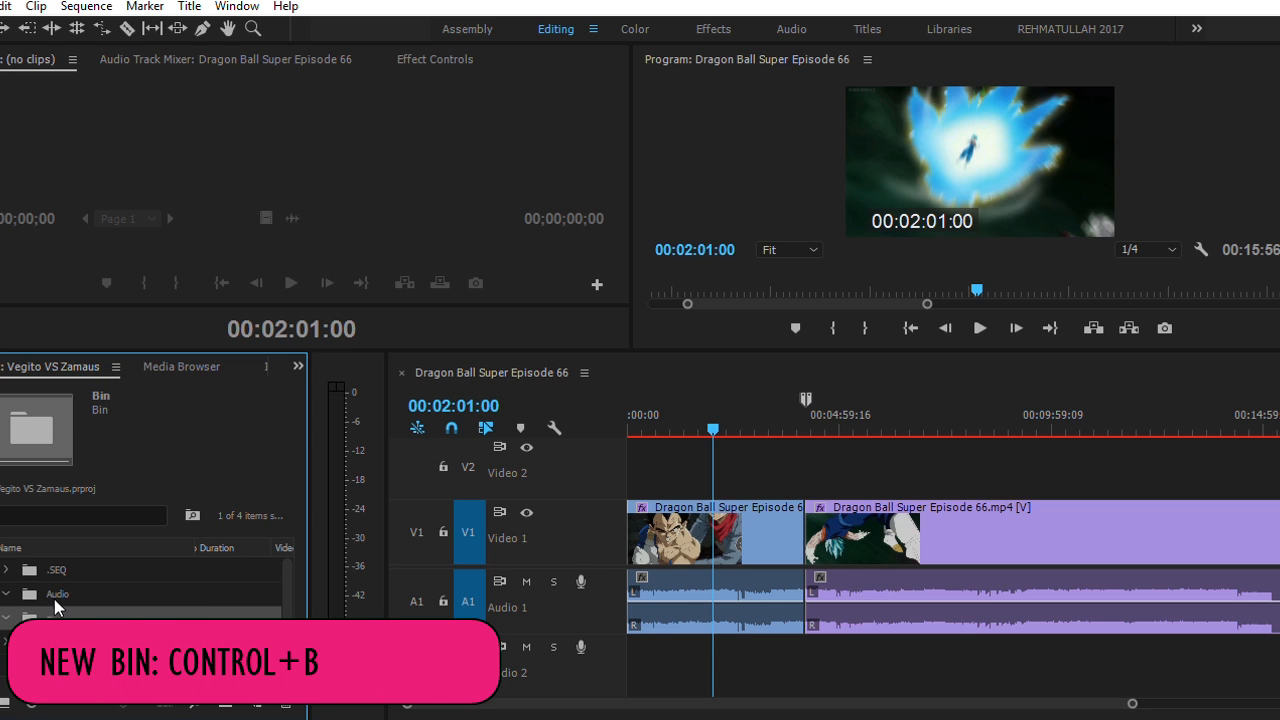
- Move the sequence playhead to 00:02:36:14
drag(711, 423, 741, 409)
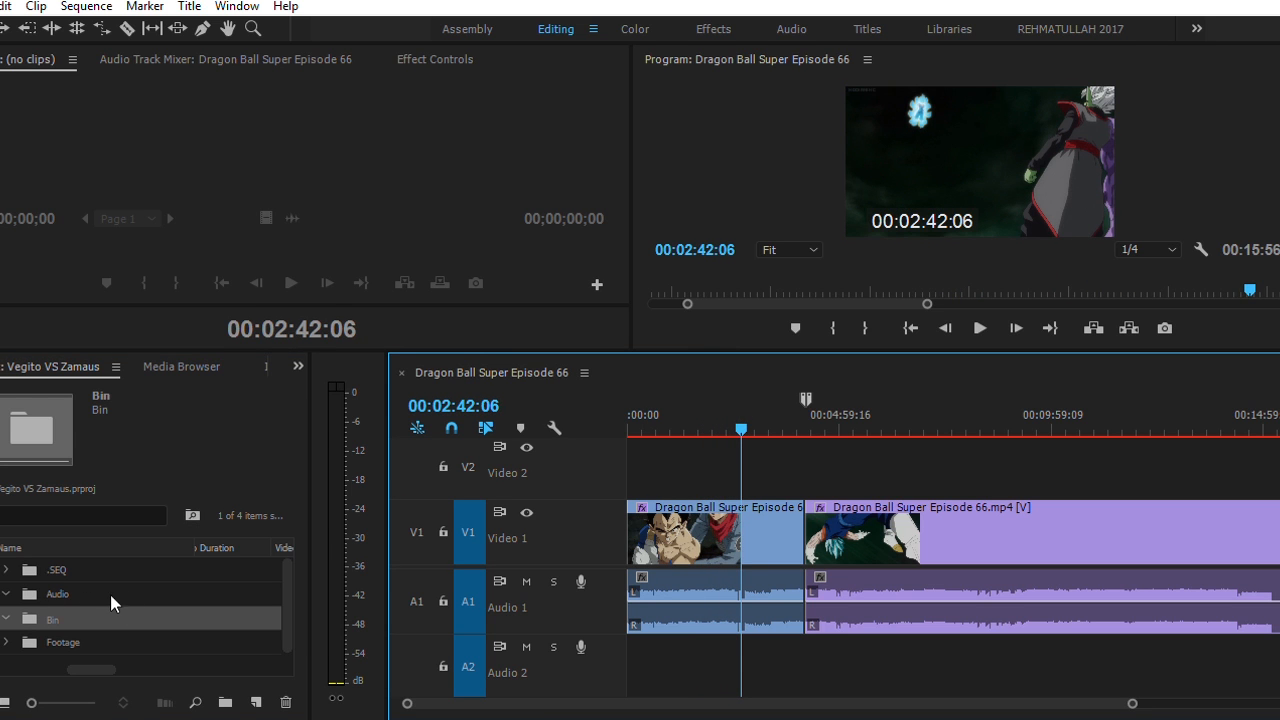
drag(747, 407, 738, 404)
- Open the Footage bin in its own floating window and close that window again
click(55, 611)
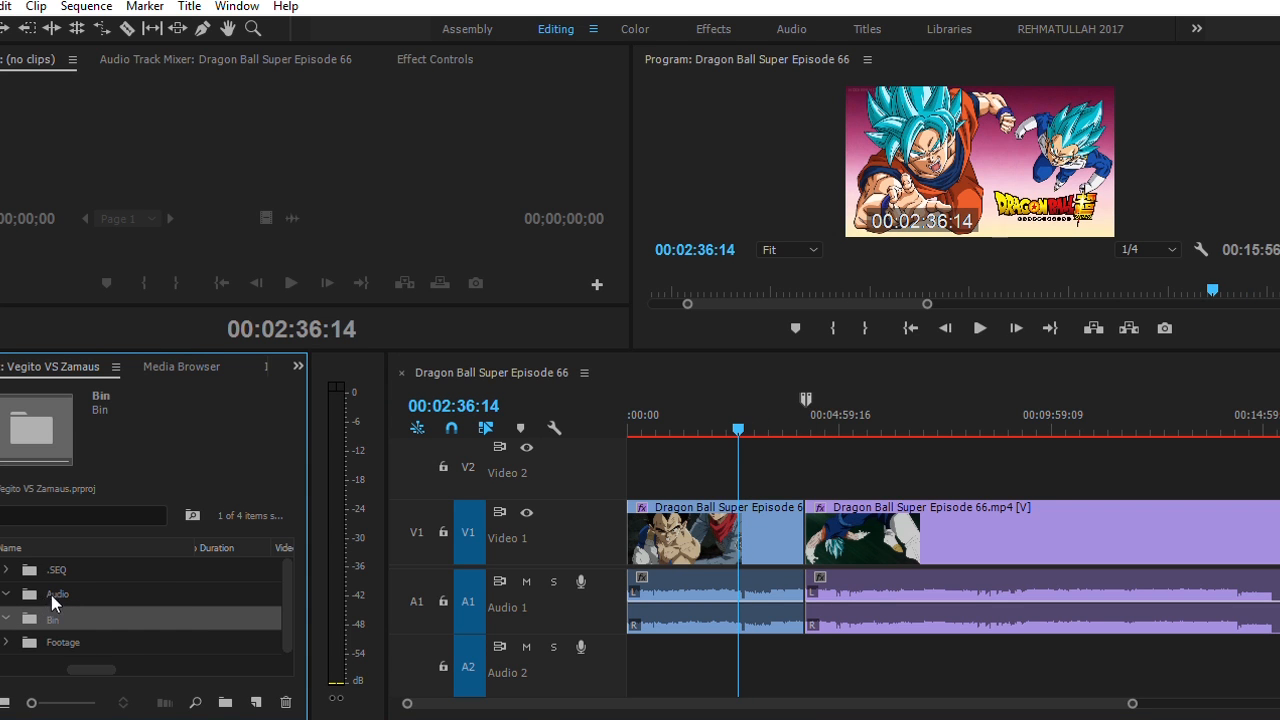
click(41, 596)
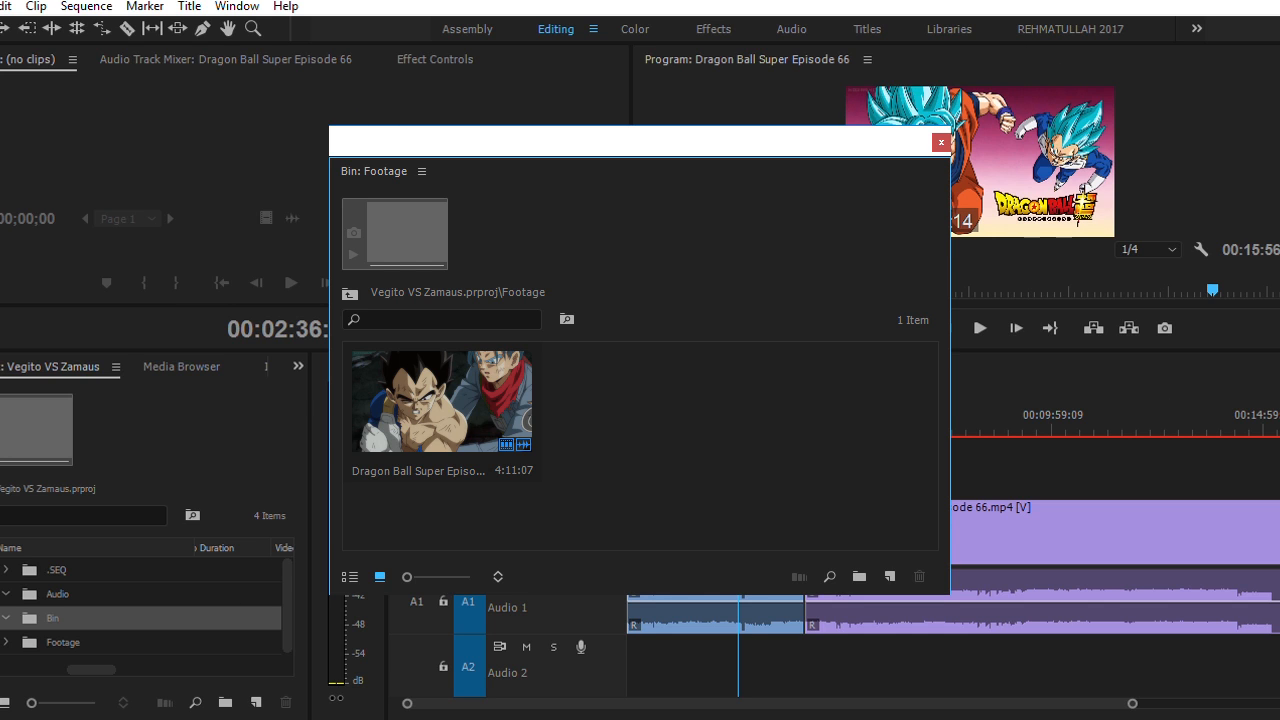
click(941, 142)
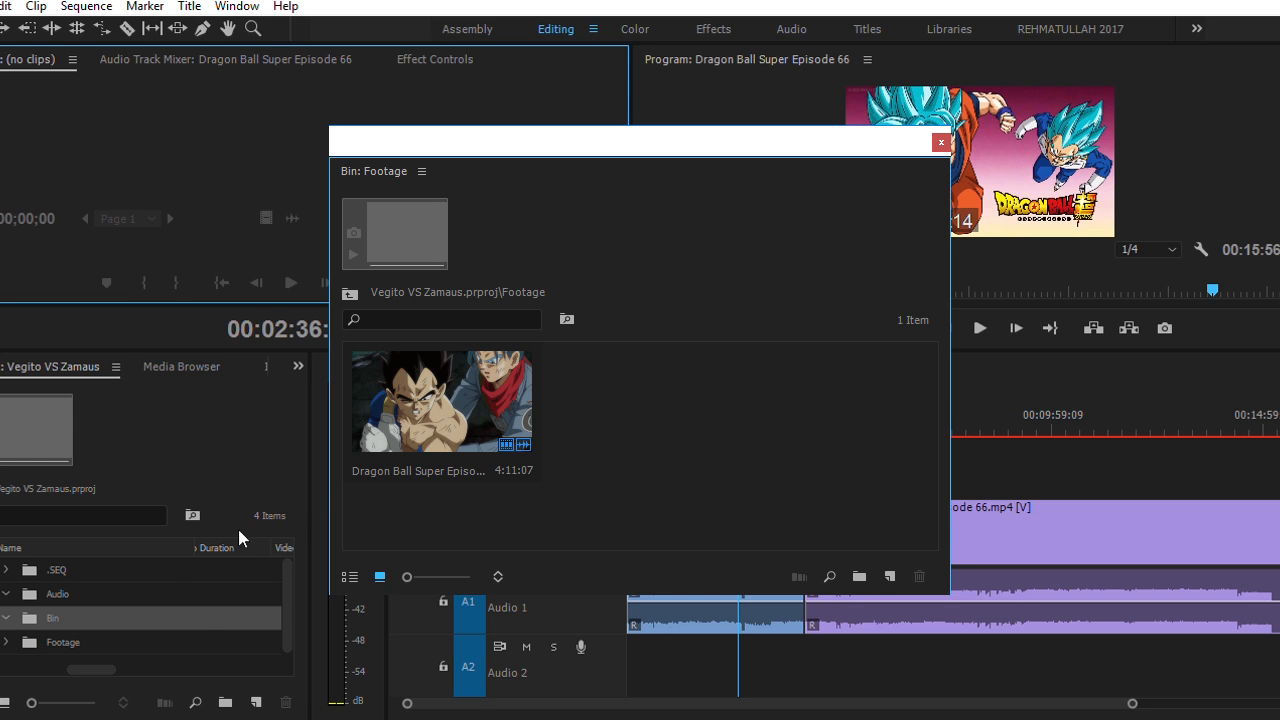
click(72, 614)
key(ctrl+w)
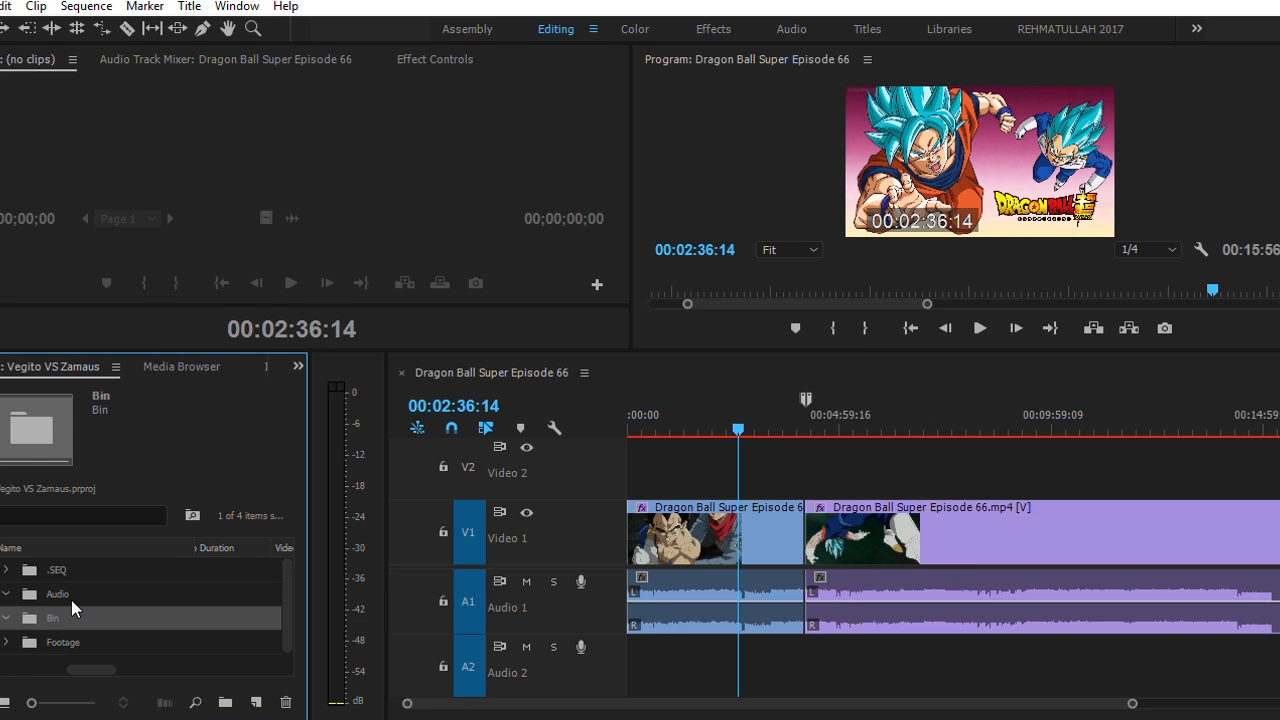
- Rename the newly created bin as media
click(76, 610)
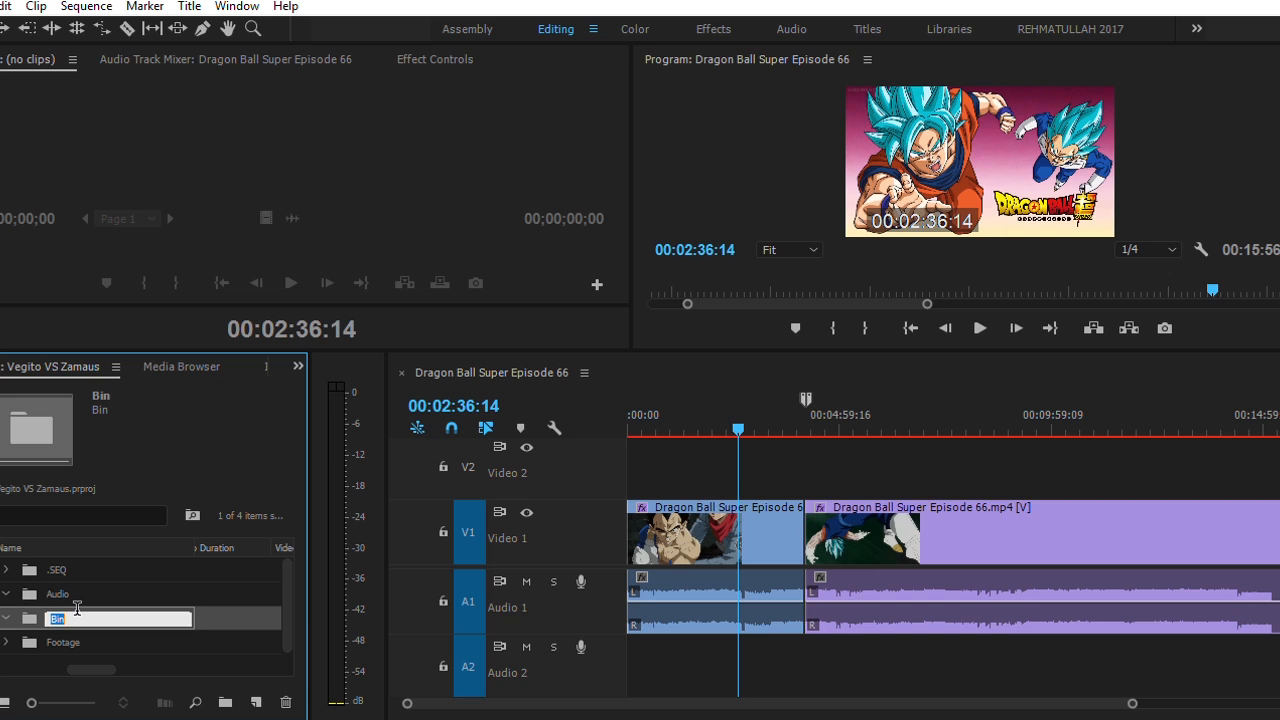
text(media)
key(Return)
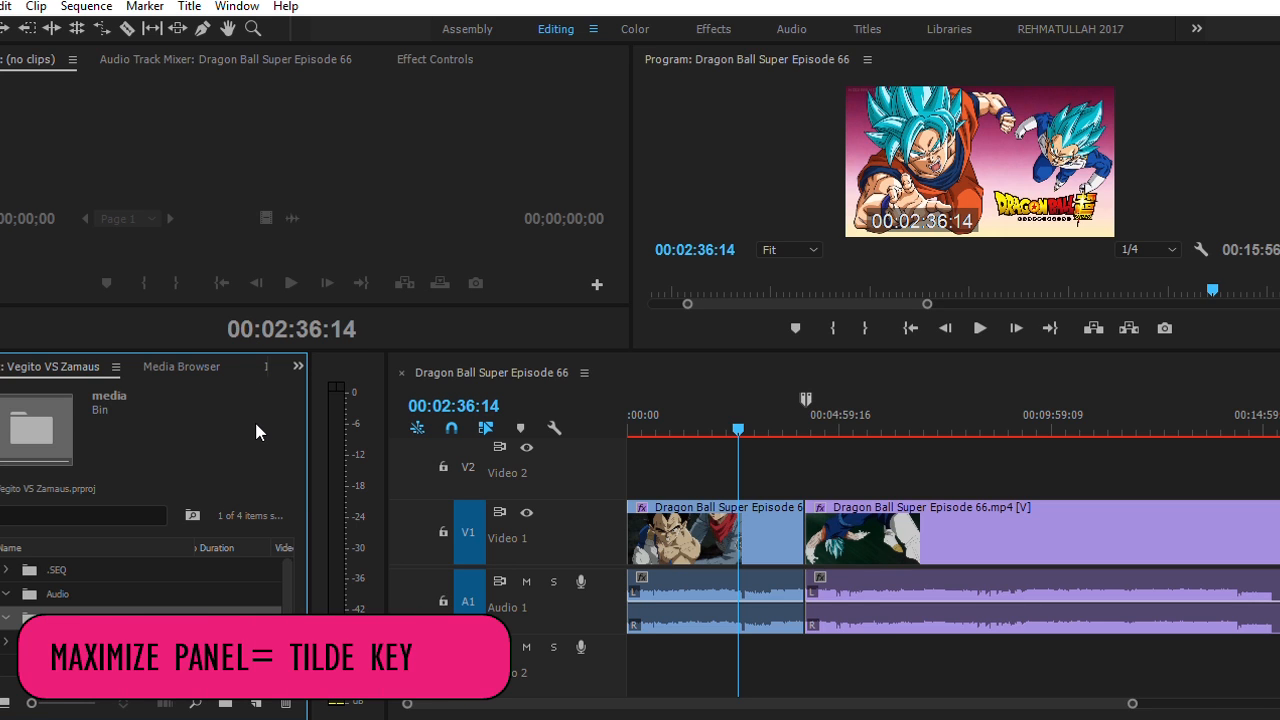
- Maximize and restore the Project, Program Monitor and other workspace panels one after another
key(grave)
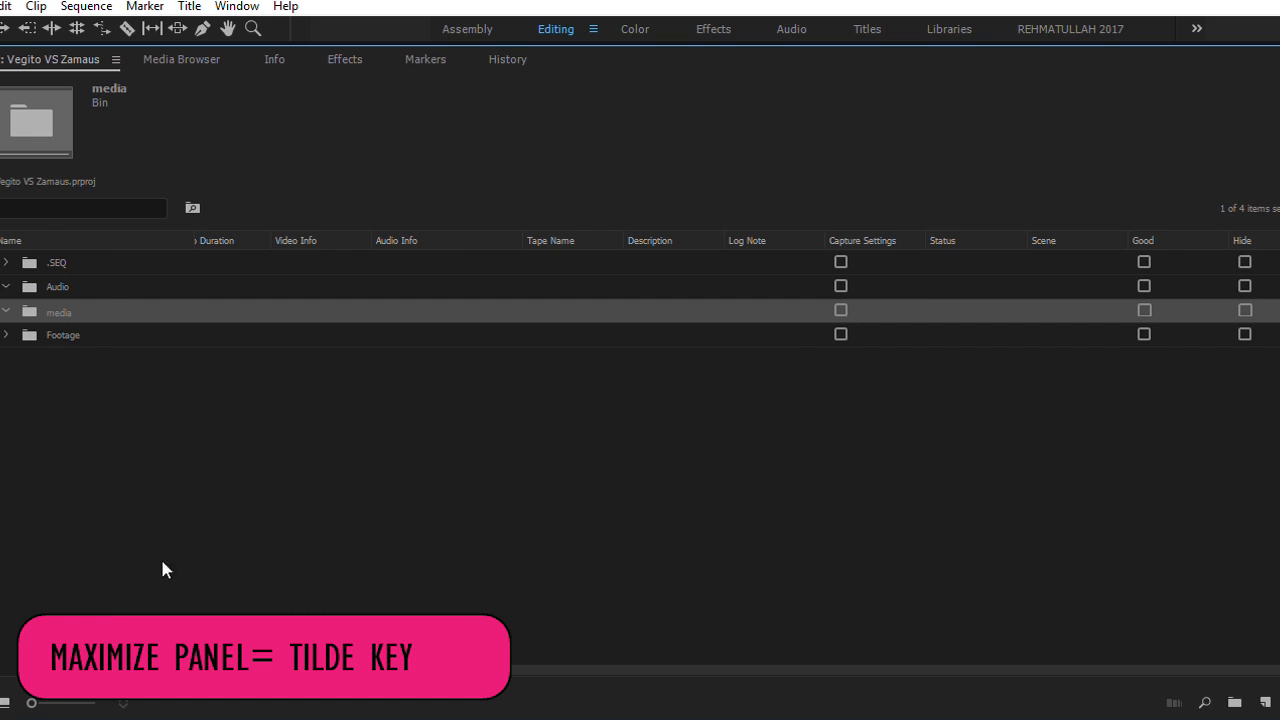
key(grave)
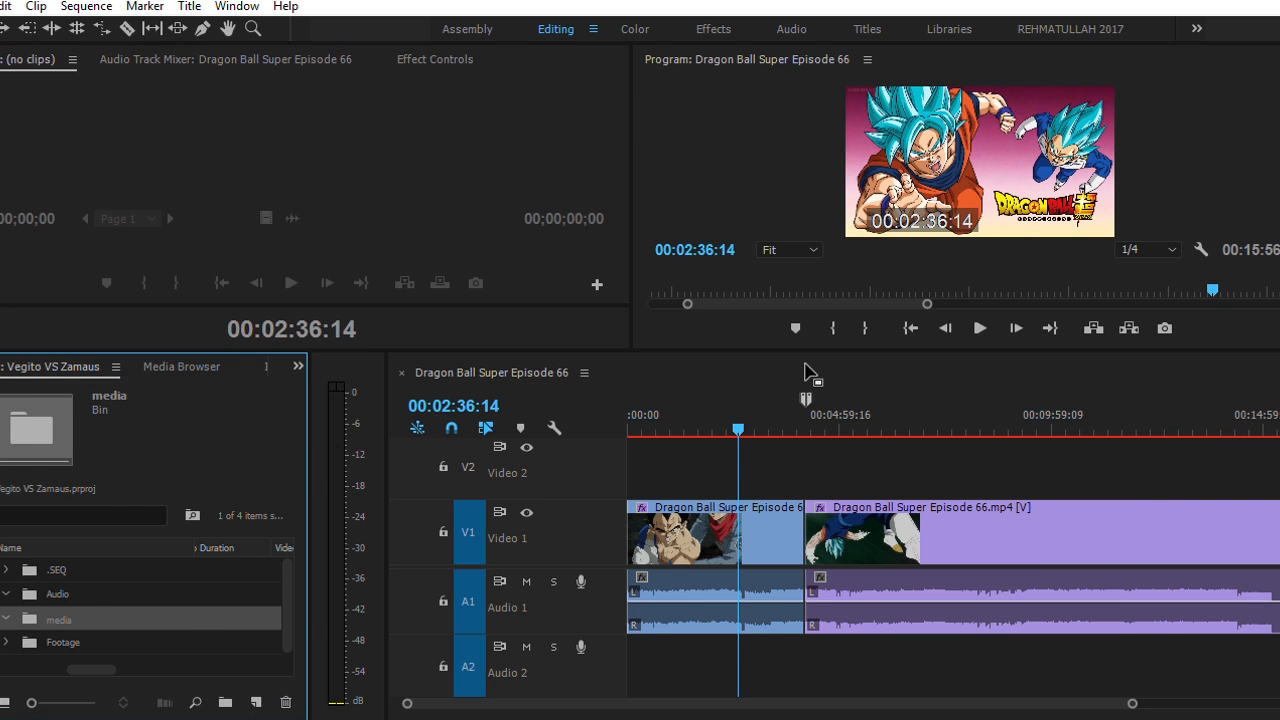
key(grave)
key(grave)
key(grave)
key(grave)
key(grave)
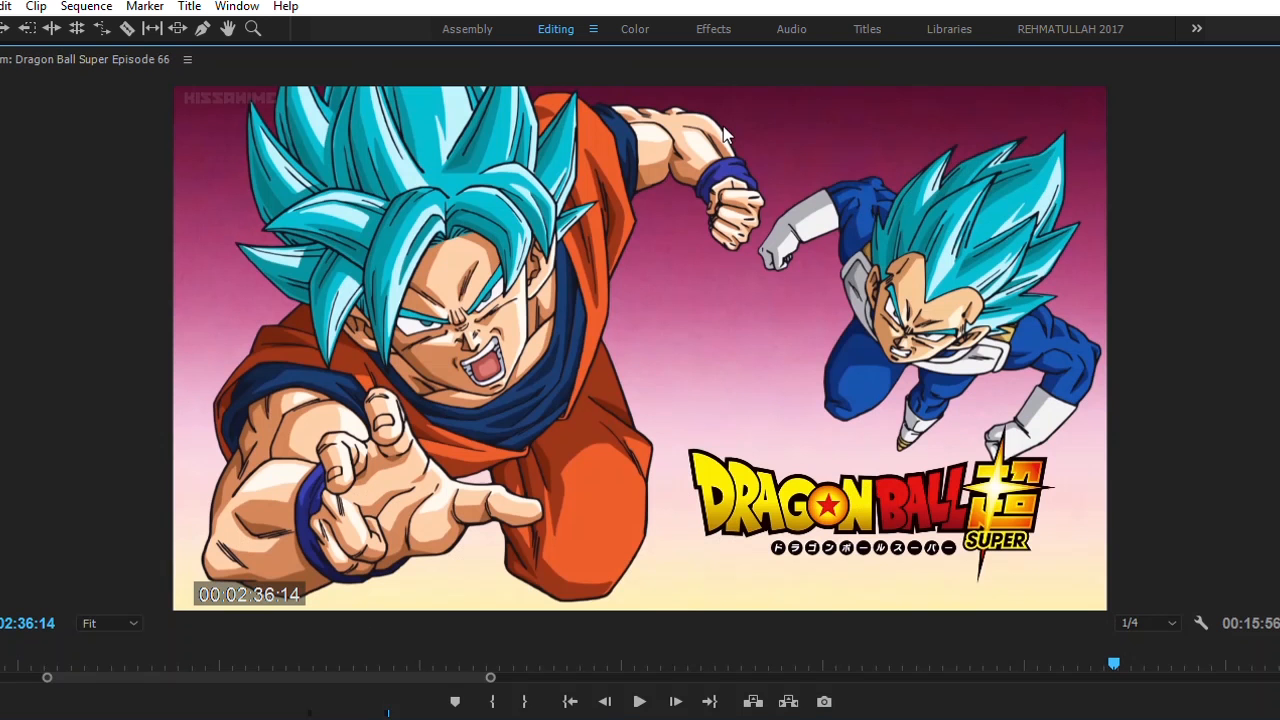
key(grave)
key(grave)
key(grave)
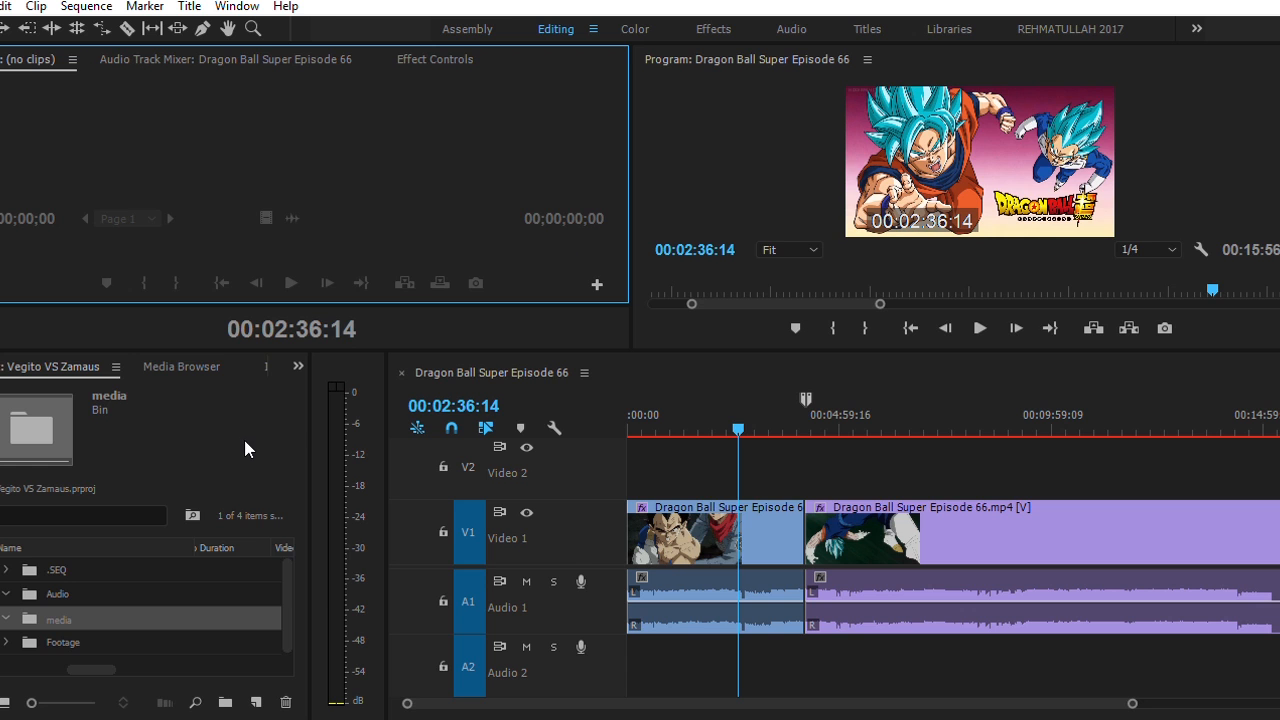
key(grave)
key(grave)
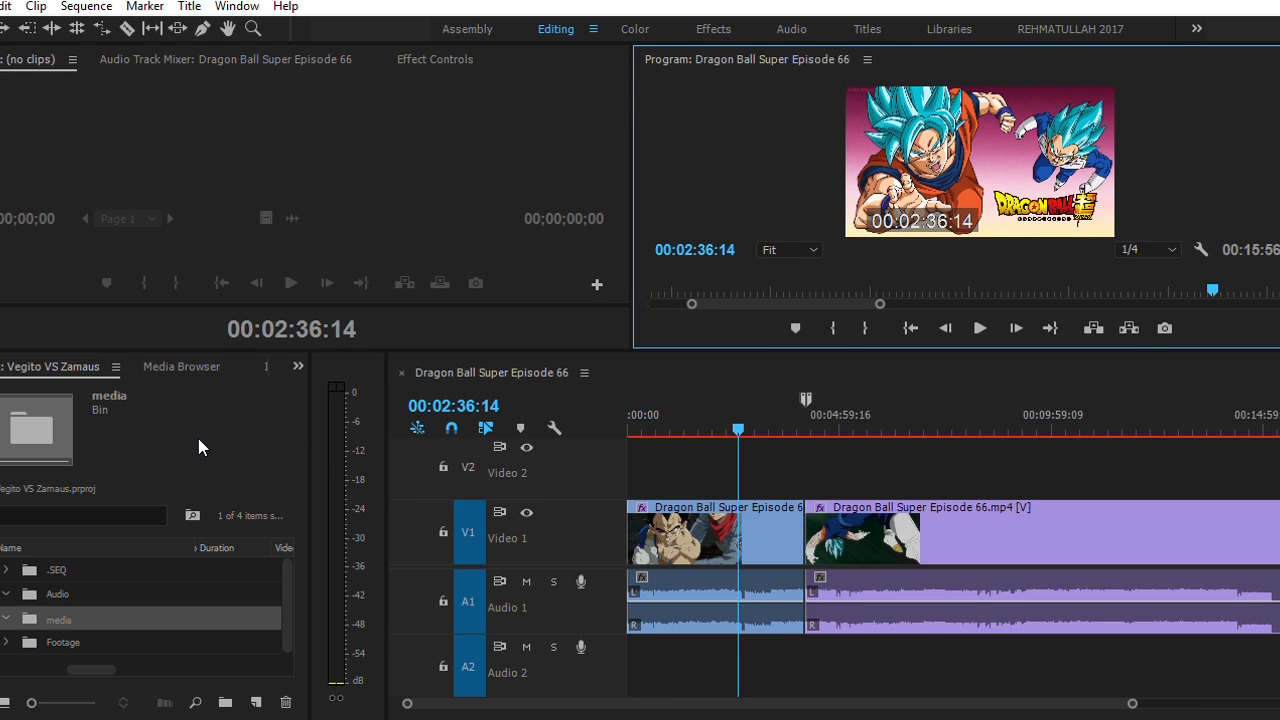
- Maximize the Project panel and expand the Footage bin to list its clip
key(grave)
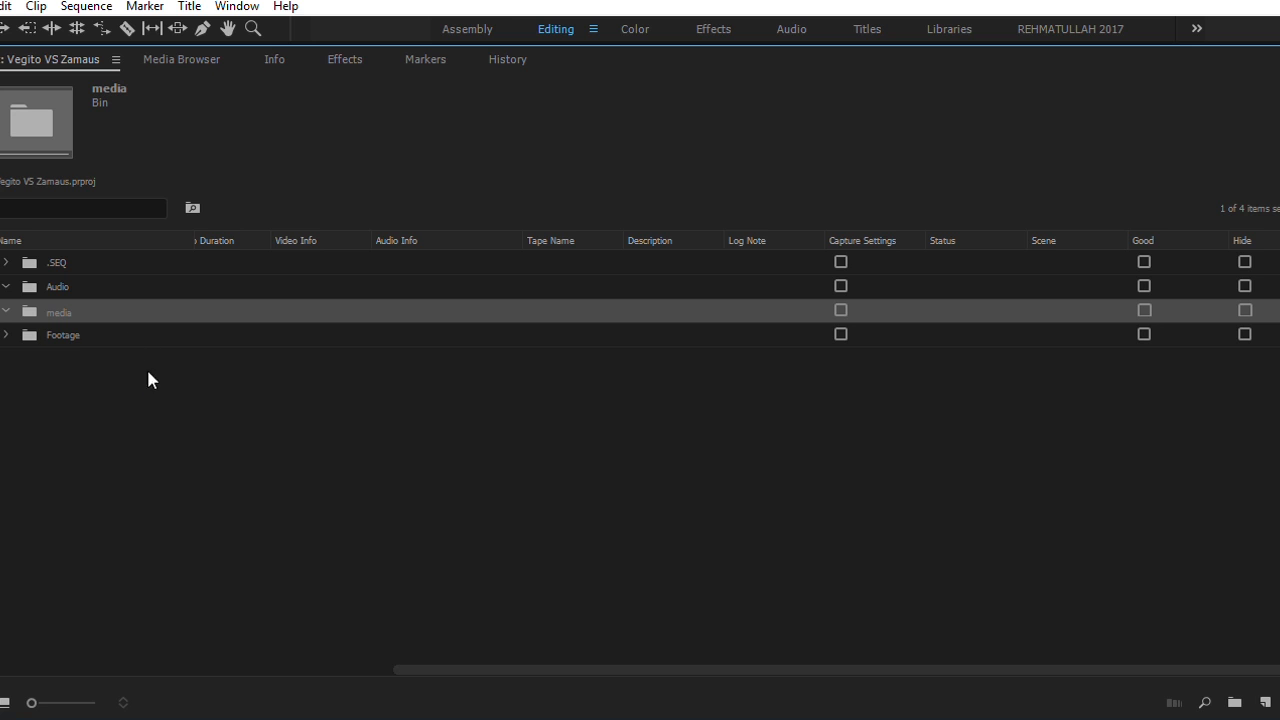
click(7, 333)
click(5, 287)
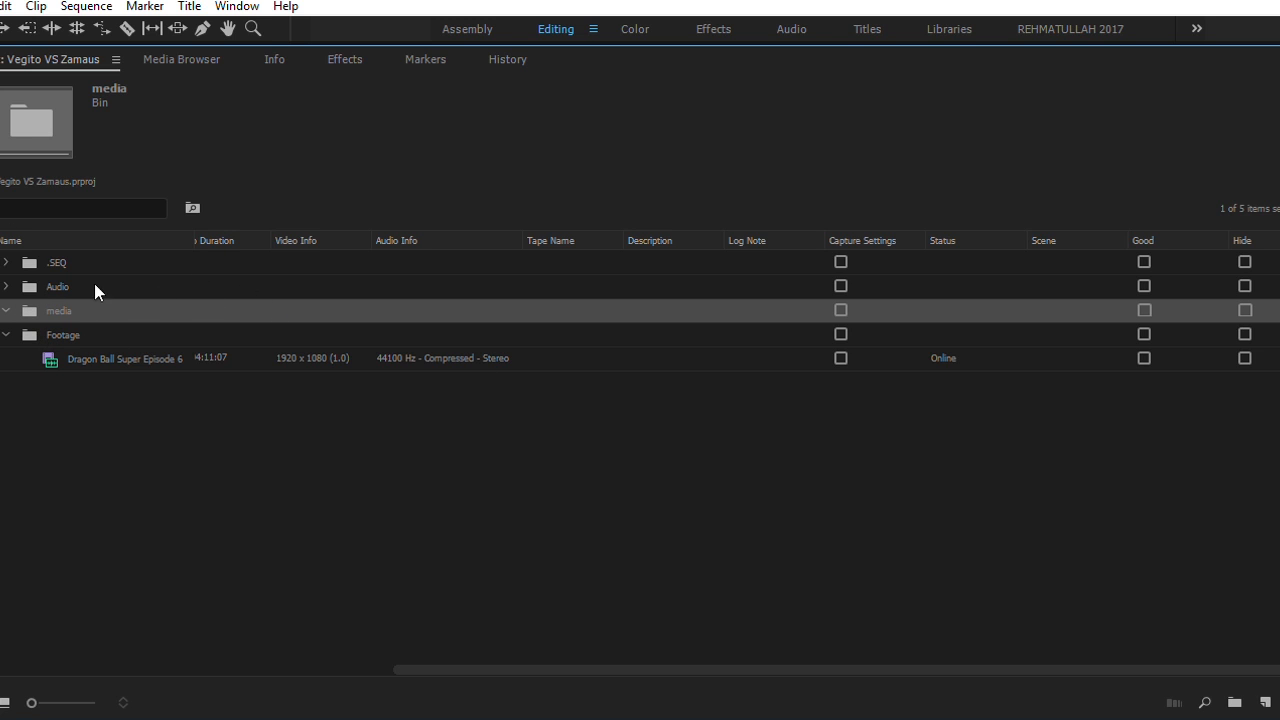
click(131, 352)
click(160, 427)
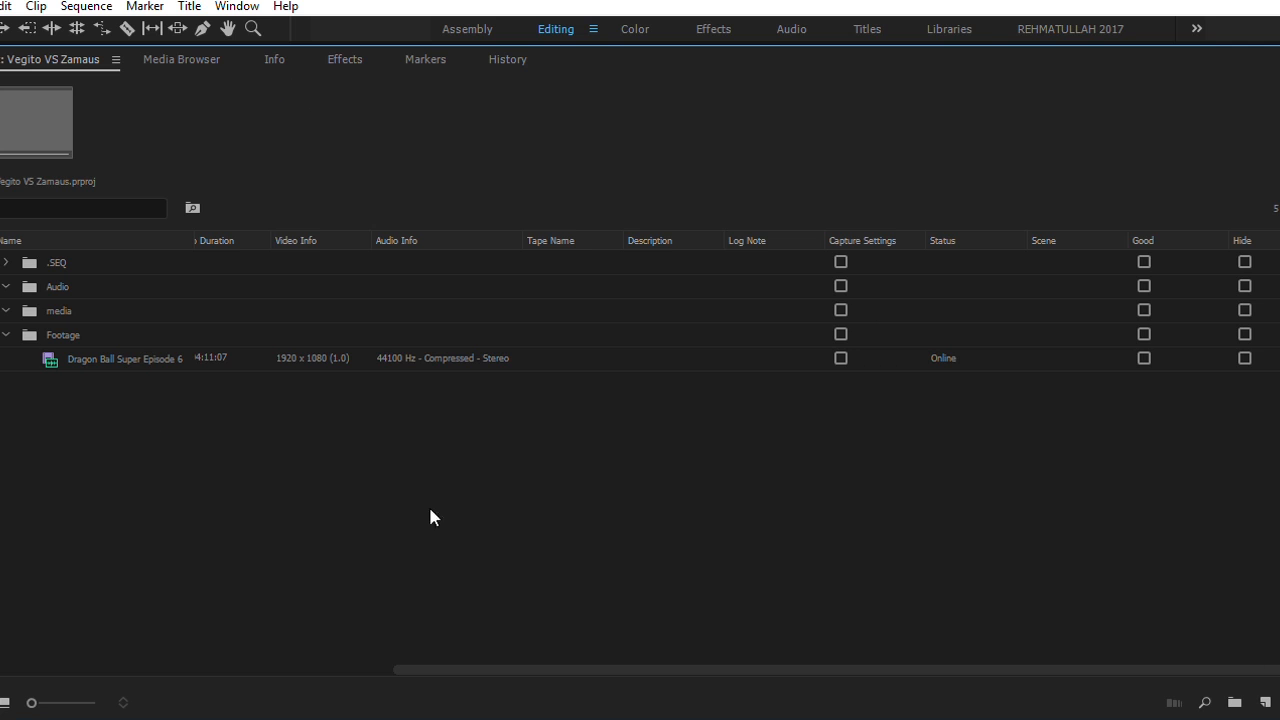
- Collapse all bins at once and expand them all again
alt+click(5, 311)
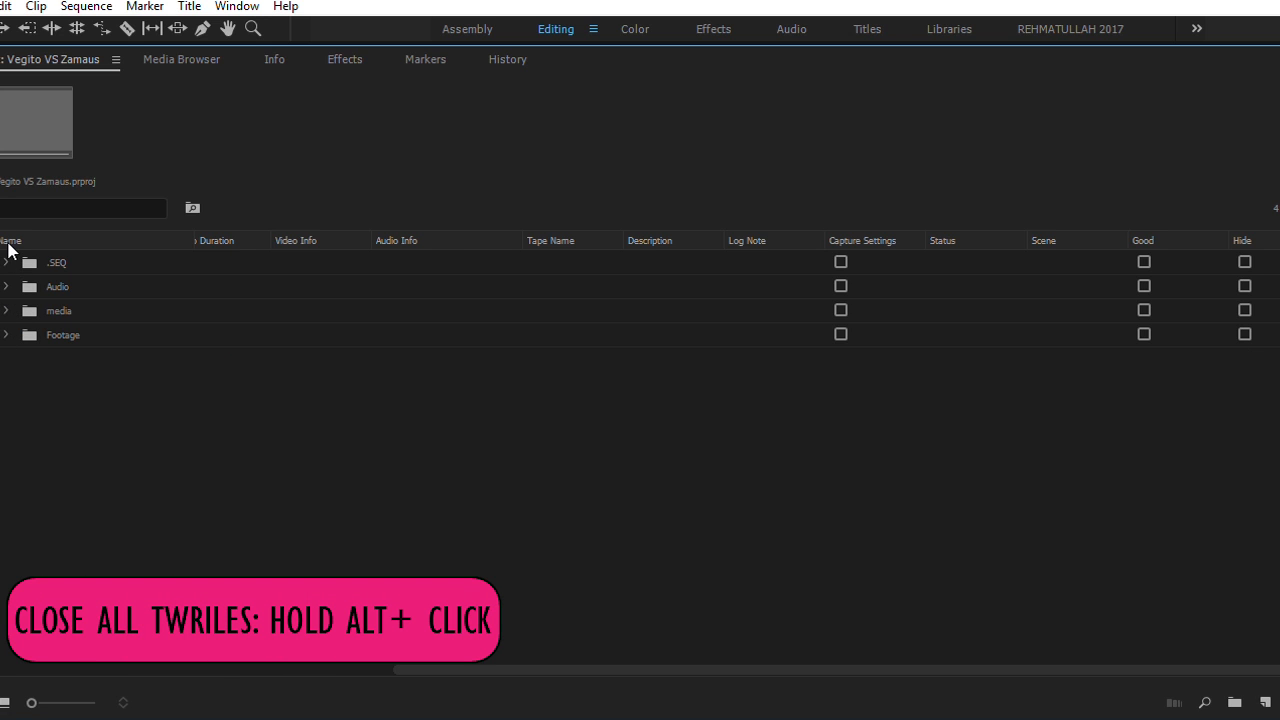
alt+click(6, 262)
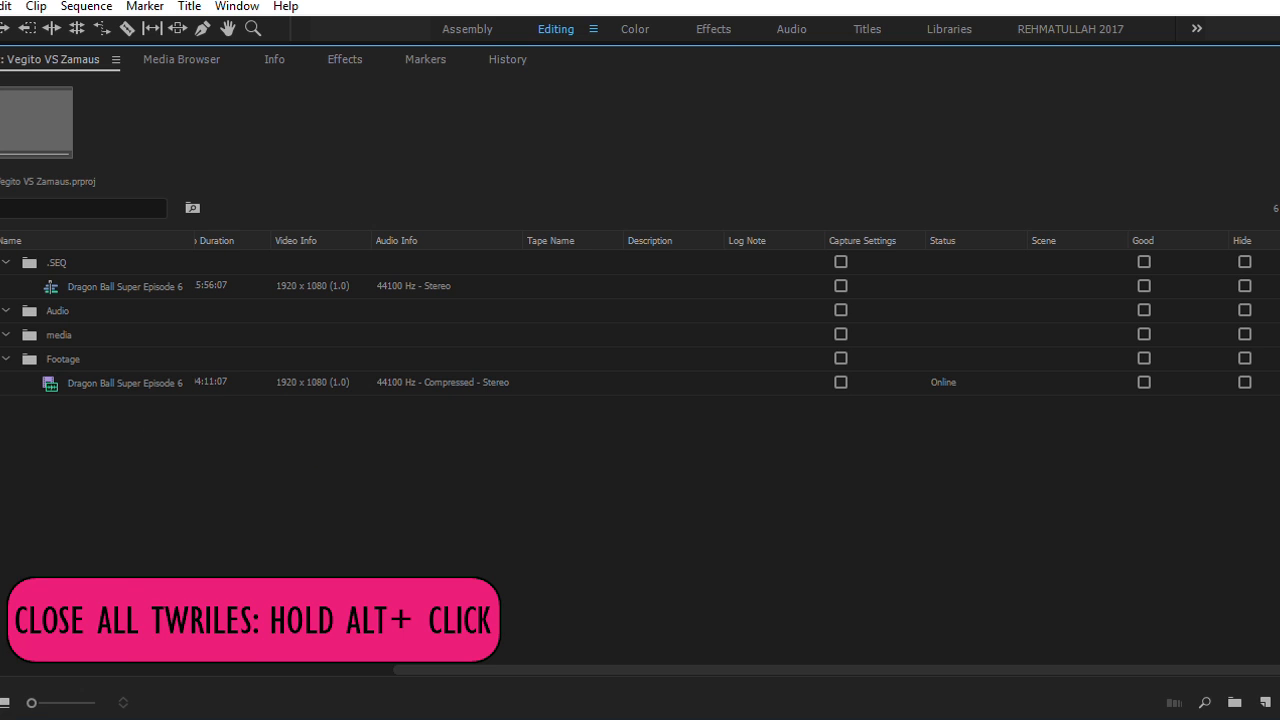
alt+click(6, 262)
alt+click(6, 262)
- Open the Dragon Ball Super Episode 66.mp4 clip from the Footage bin in the Source Monitor
click(180, 285)
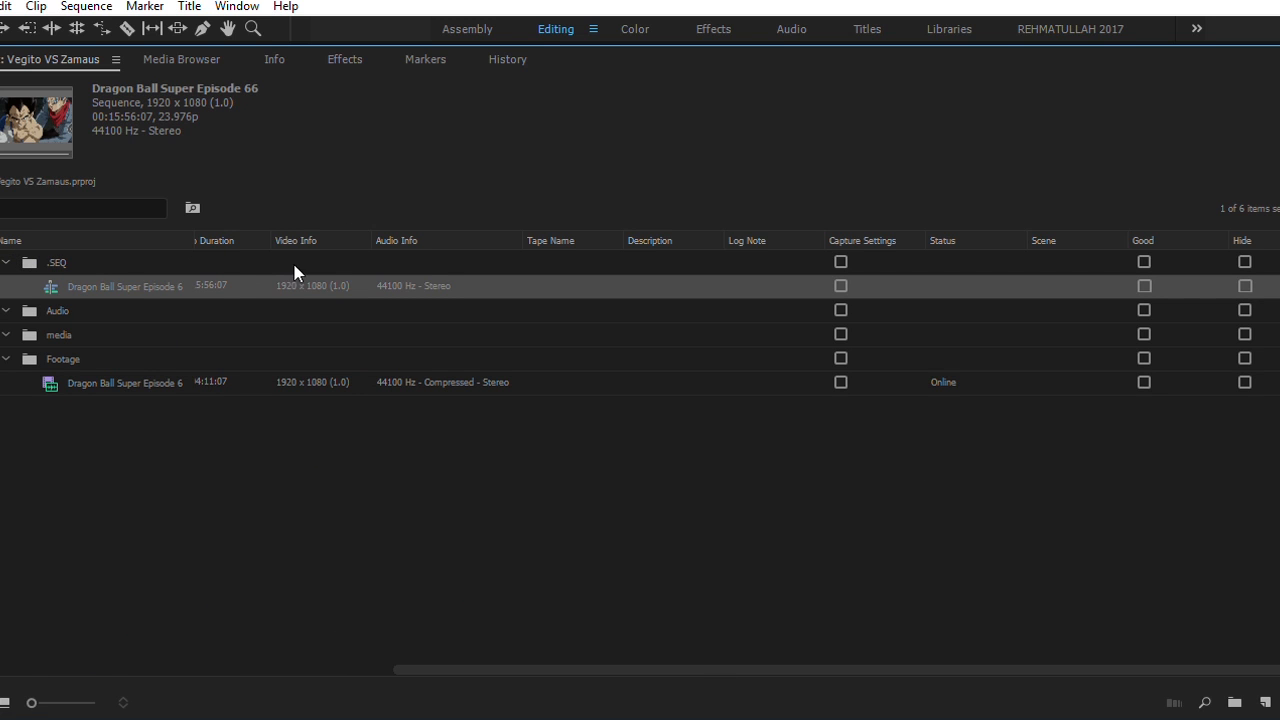
click(410, 378)
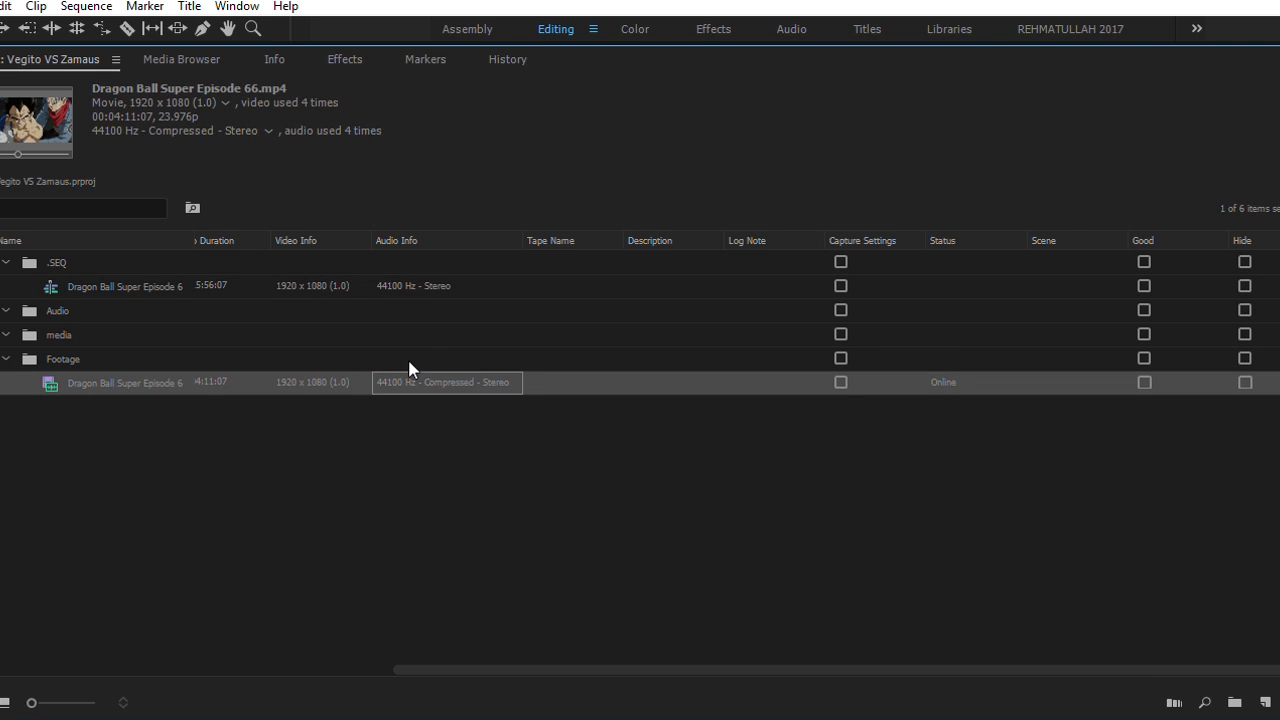
click(130, 374)
key(shift+o)
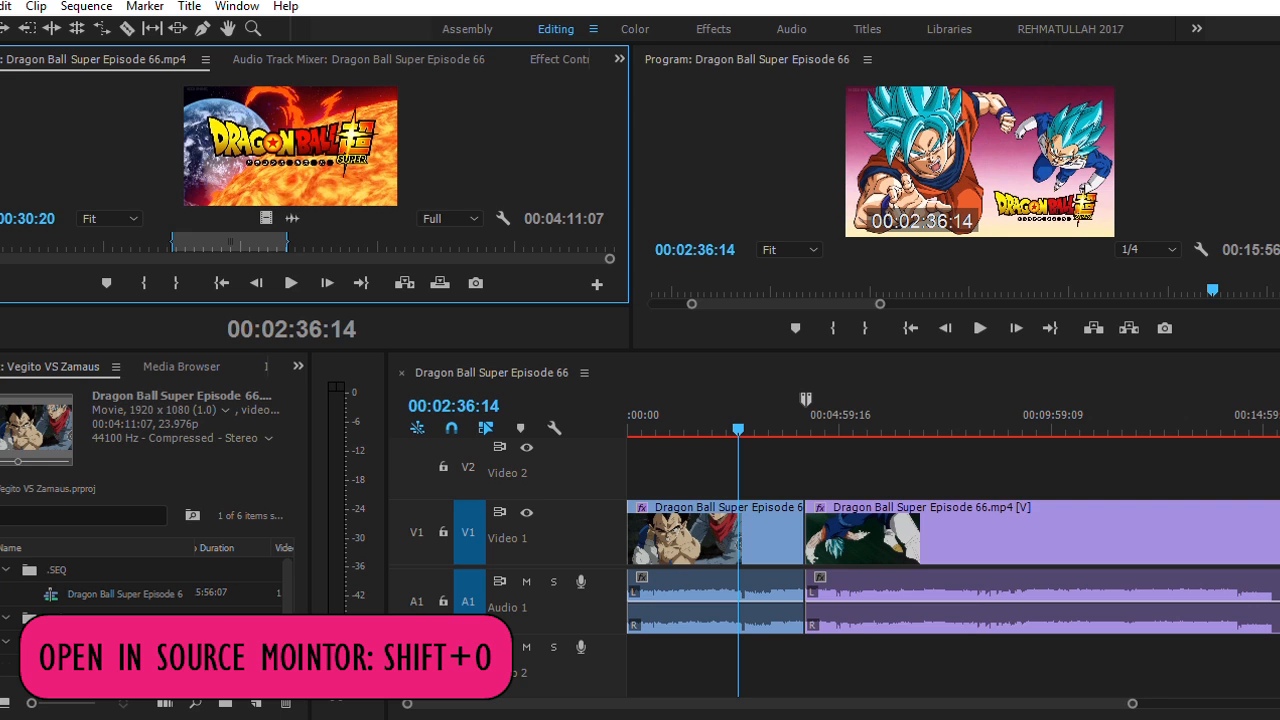
- Clear the source clip's existing in and out points and mark a new range from 11:53:11 to 11:57:19
key(shift+o)
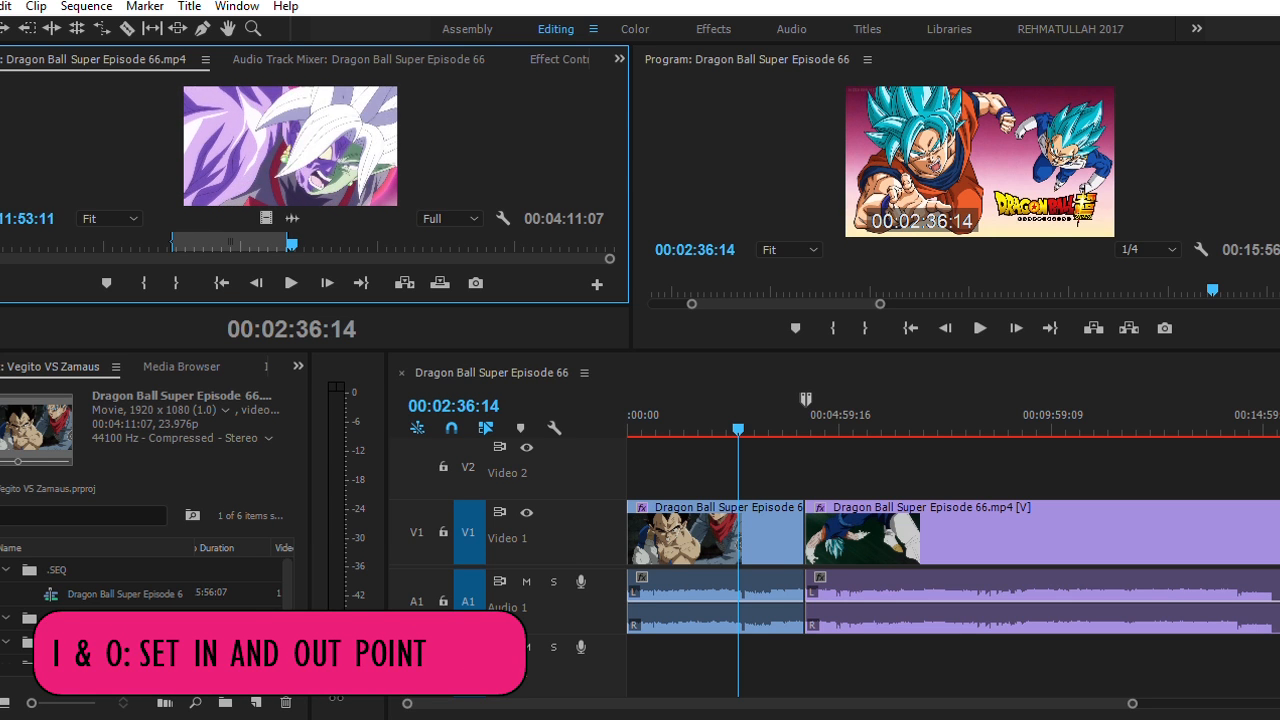
key(ctrl+shift+x)
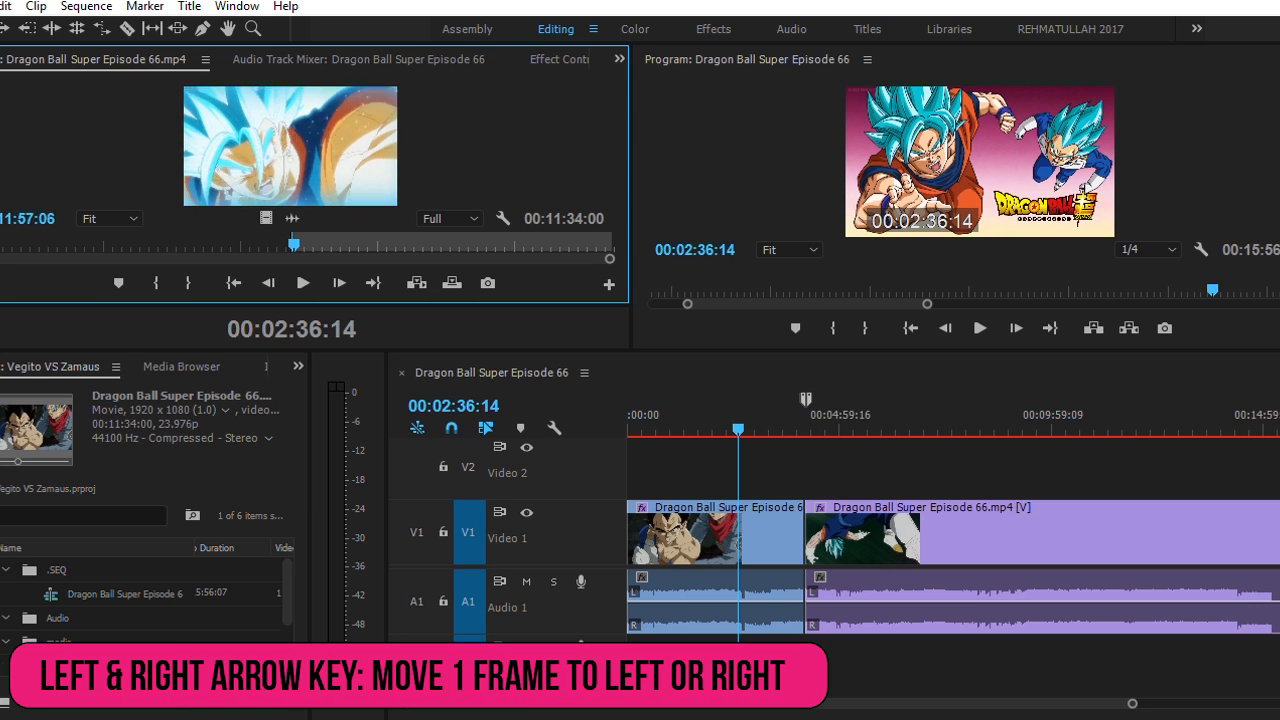
key(o)
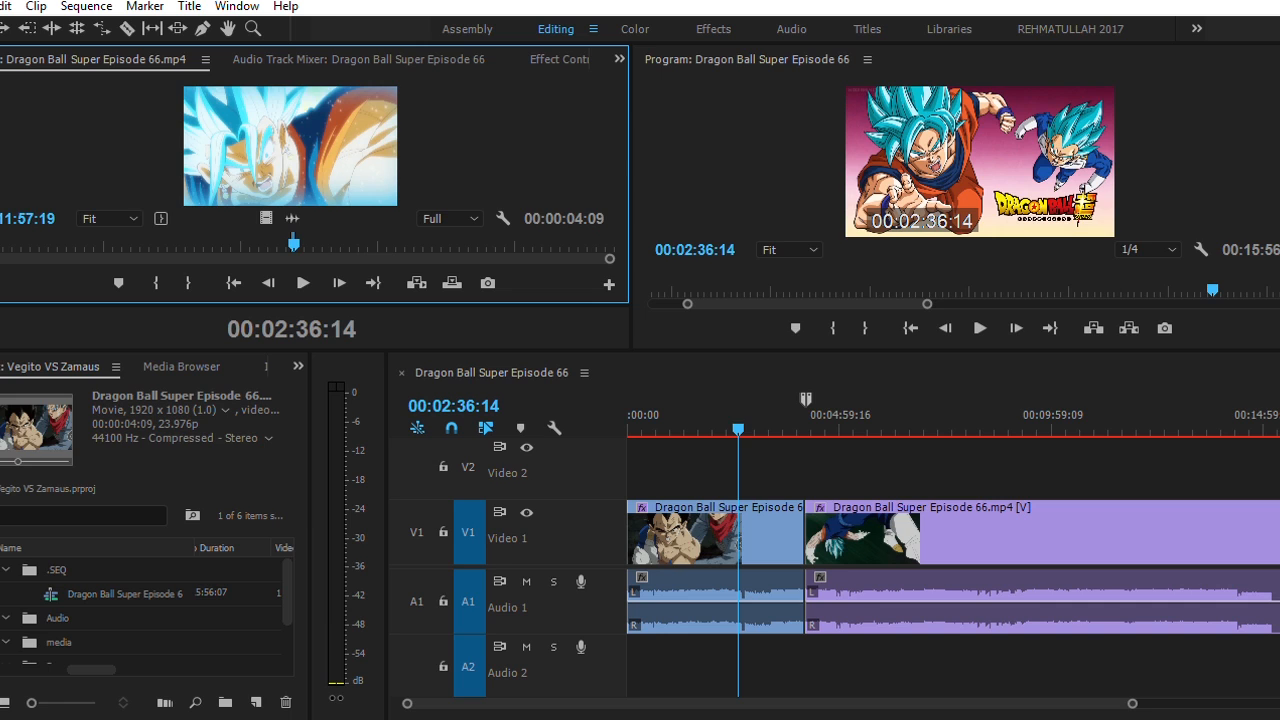
- Zoom in on the marked in-to-out range in the Source Monitor's time ruler and go to its in point
key(equal)
key(equal)
key(equal)
key(equal)
key(equal)
key(equal)
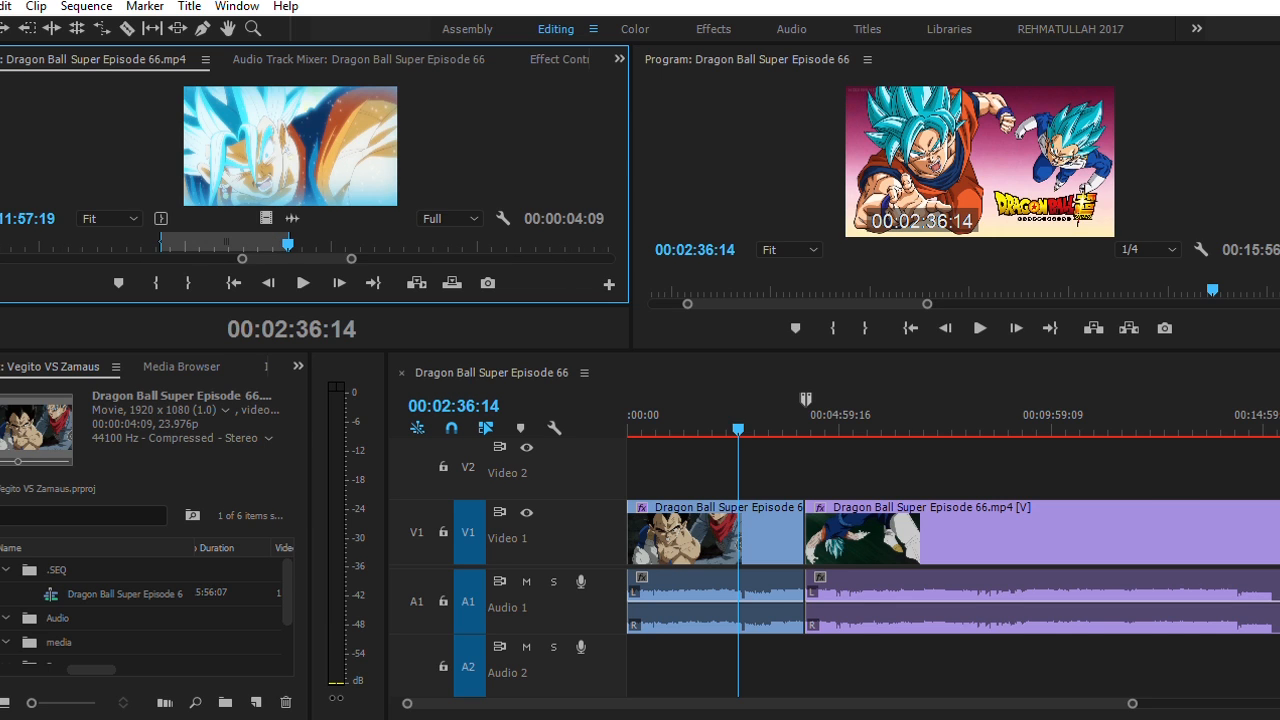
key(shift+i)
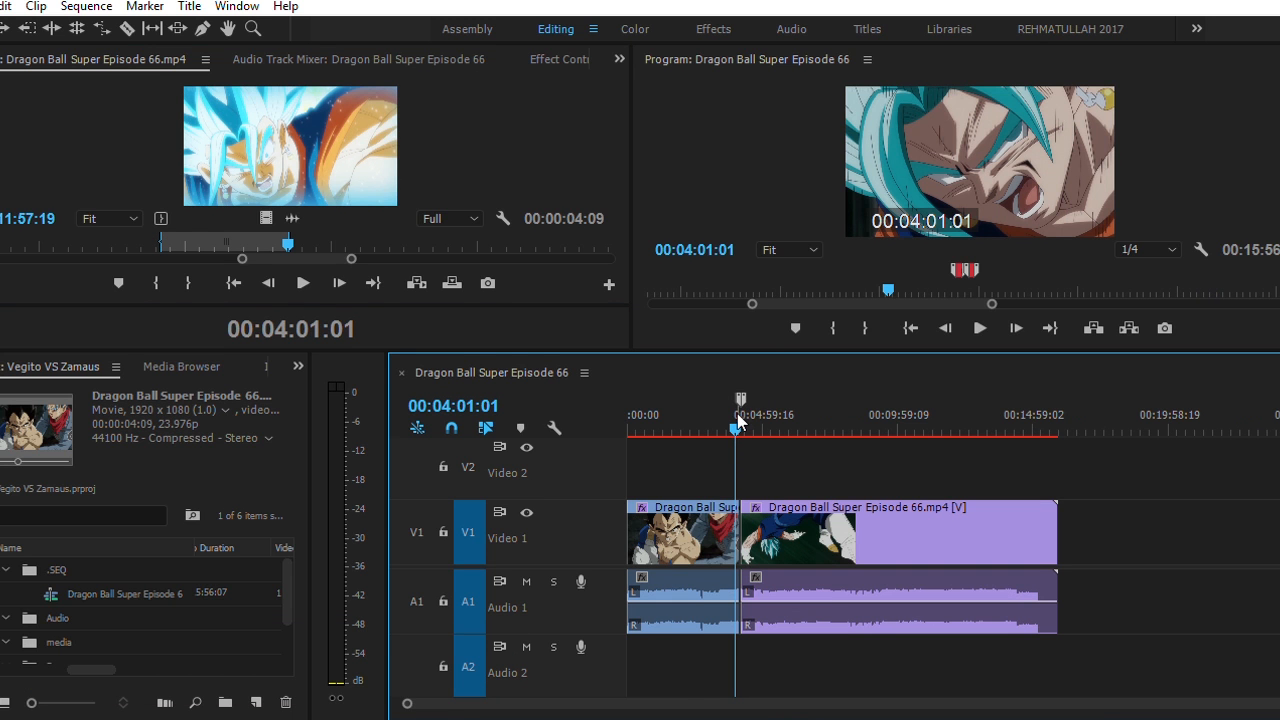
- Cut the first clip on the V1 track with the Razor tool at 00:01:04:17 and 00:01:35:23
drag(738, 425, 657, 423)
click(127, 28)
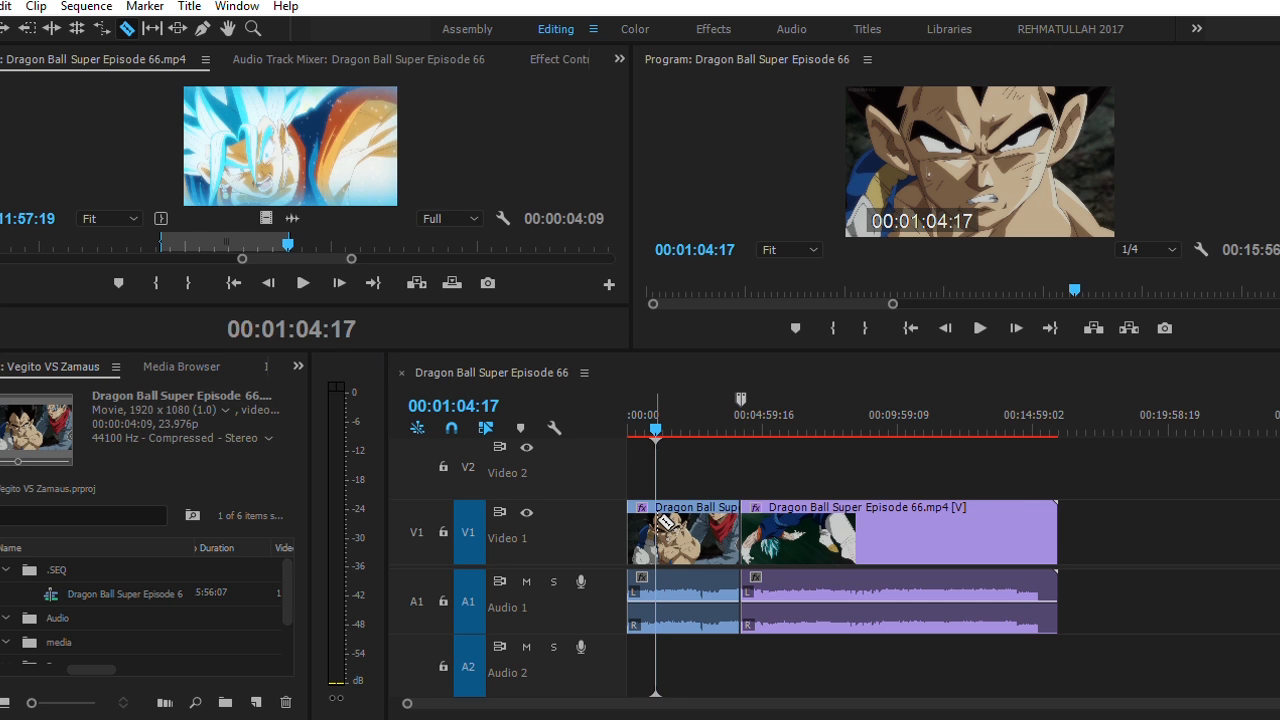
click(656, 525)
mouse_move(654, 423)
mouse_down()
mouse_move(686, 423)
mouse_move(671, 418)
mouse_up()
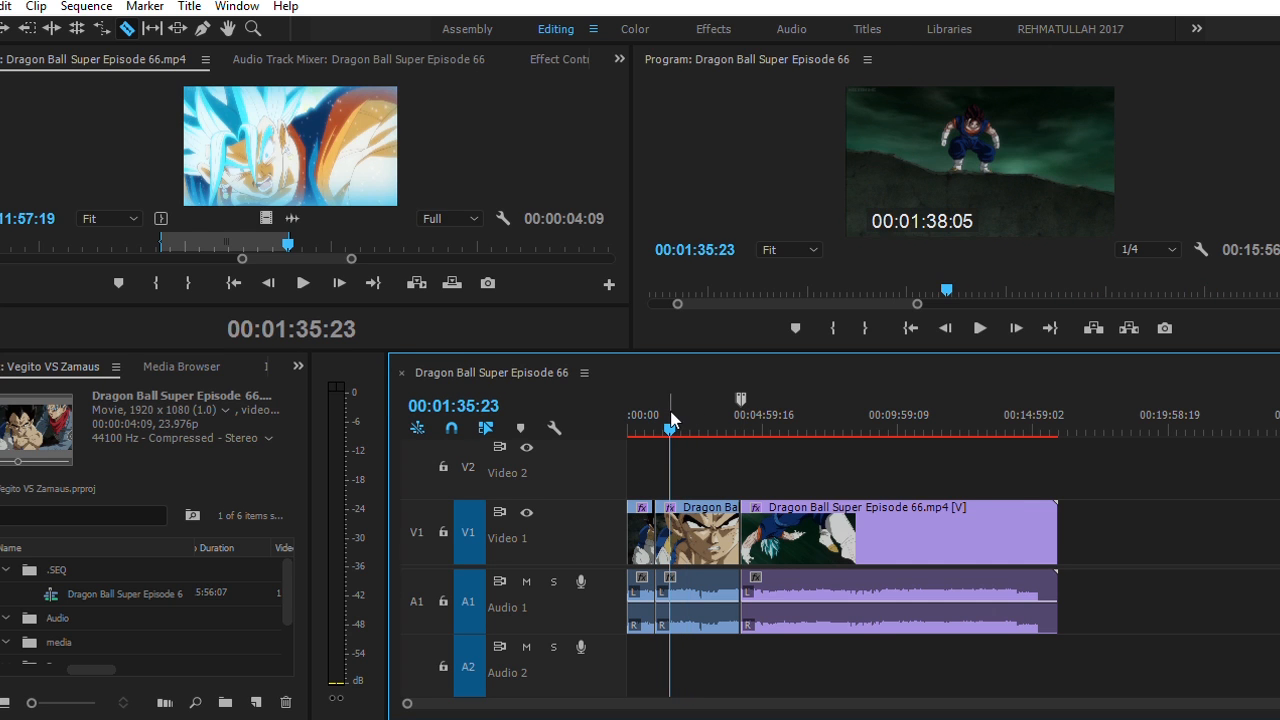
click(669, 525)
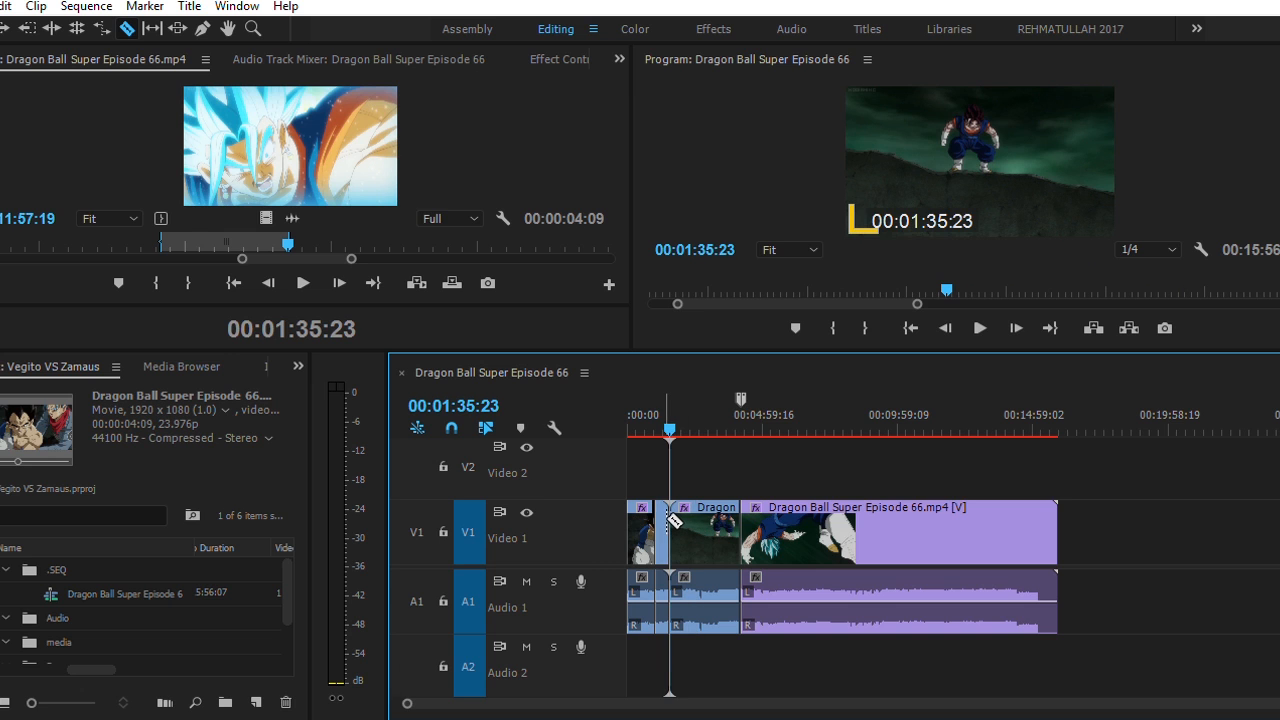
- Clear the middle segment between the two cuts, leaving a gap, and switch back to the Selection tool
key(equal)
key(equal)
key(equal)
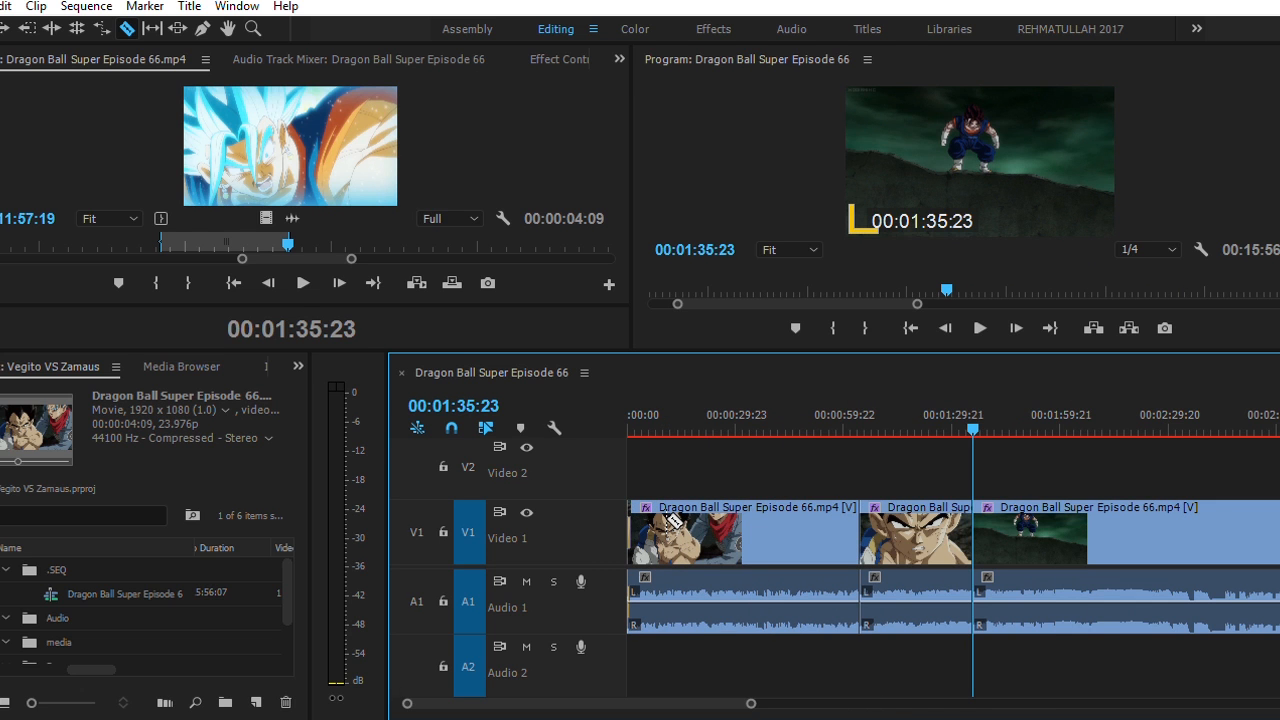
key(minus)
key(minus)
right_click(933, 519)
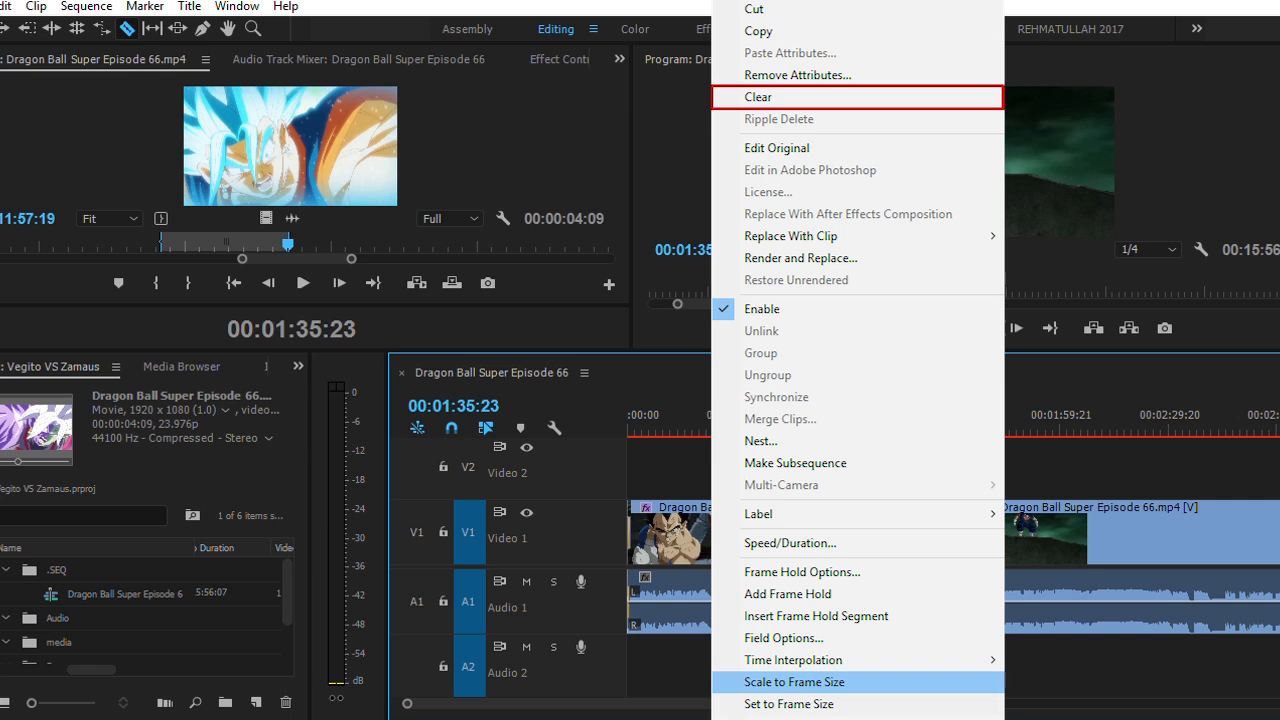
click(0, 28)
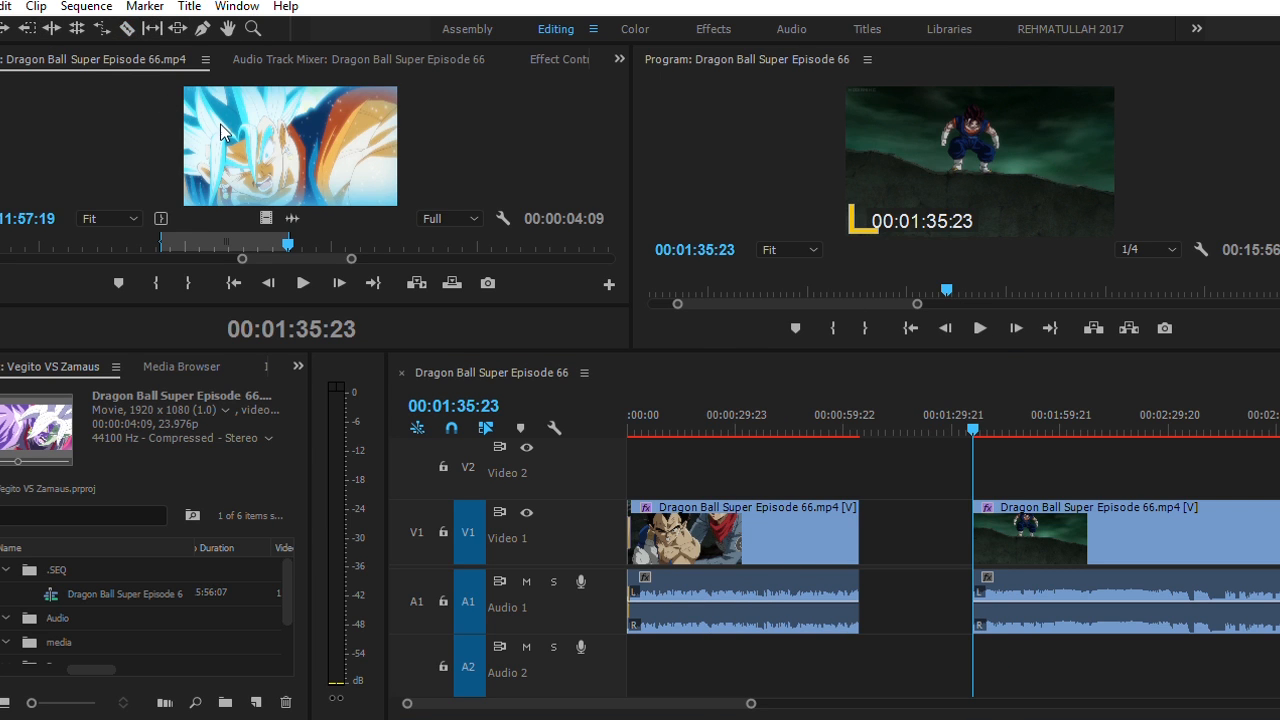
- Examine the audio meters and the timecode display, and check that the Timecode panel is enabled
click(333, 365)
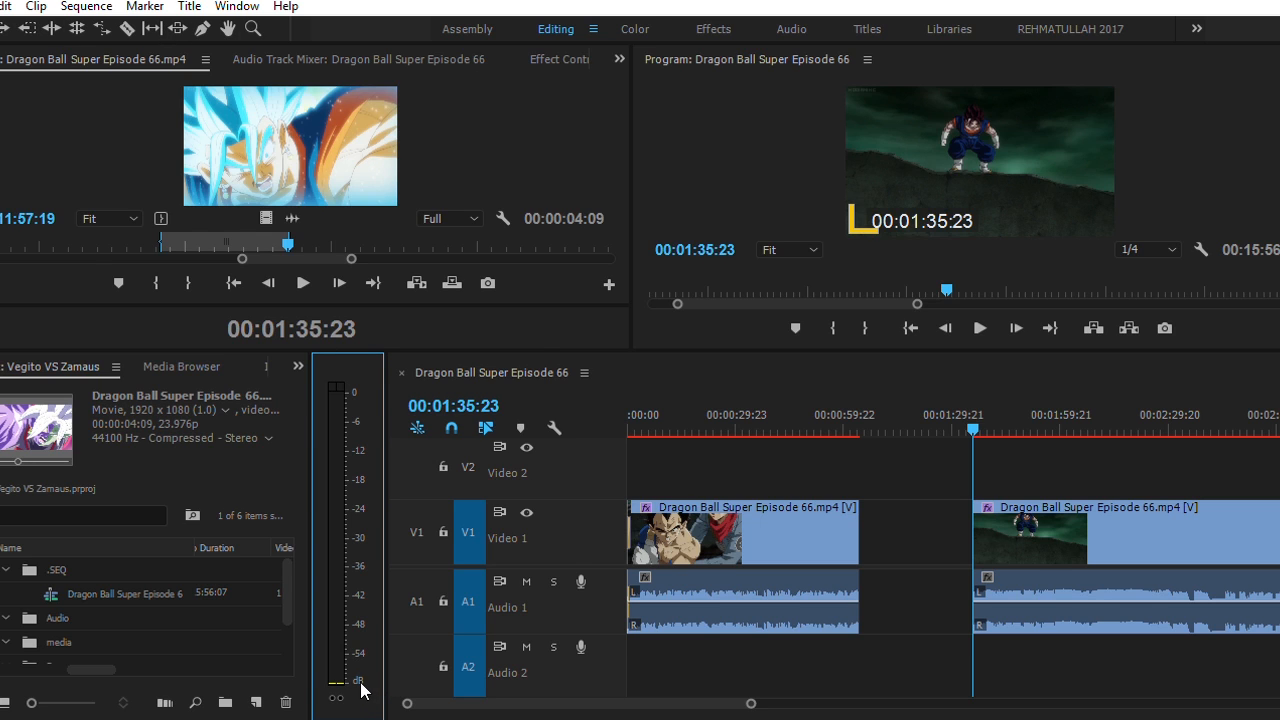
click(241, 299)
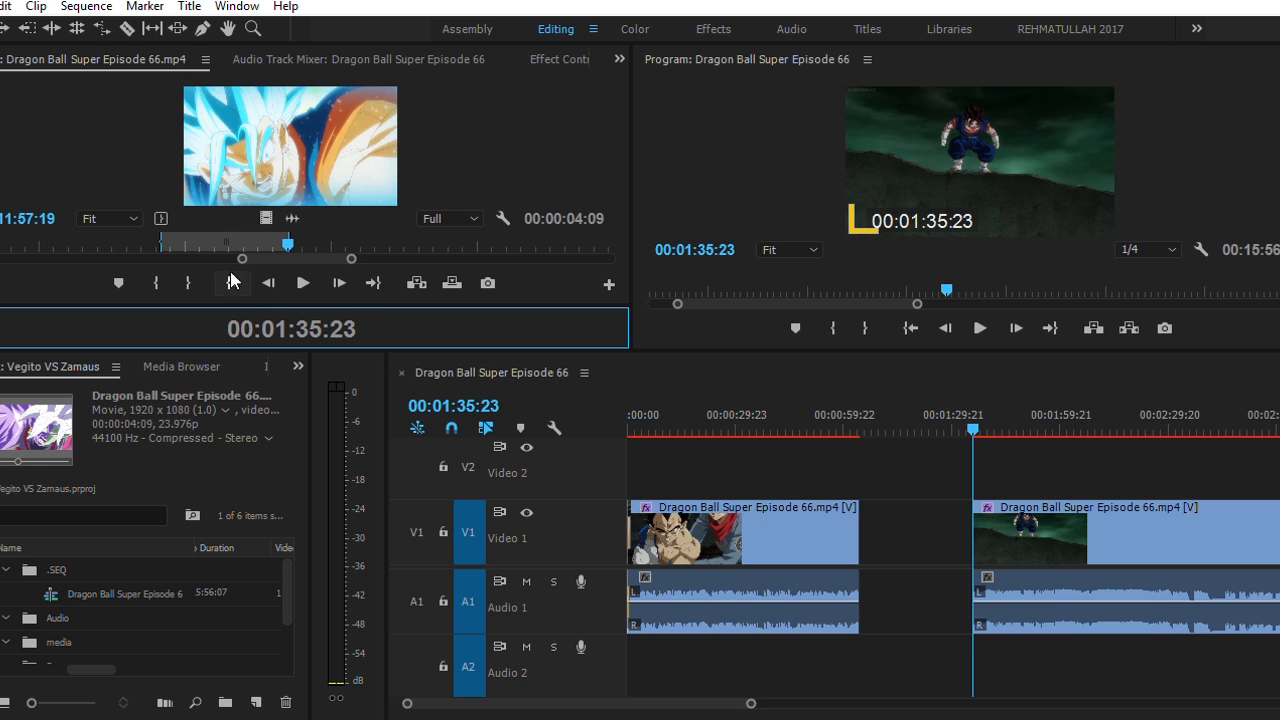
click(237, 6)
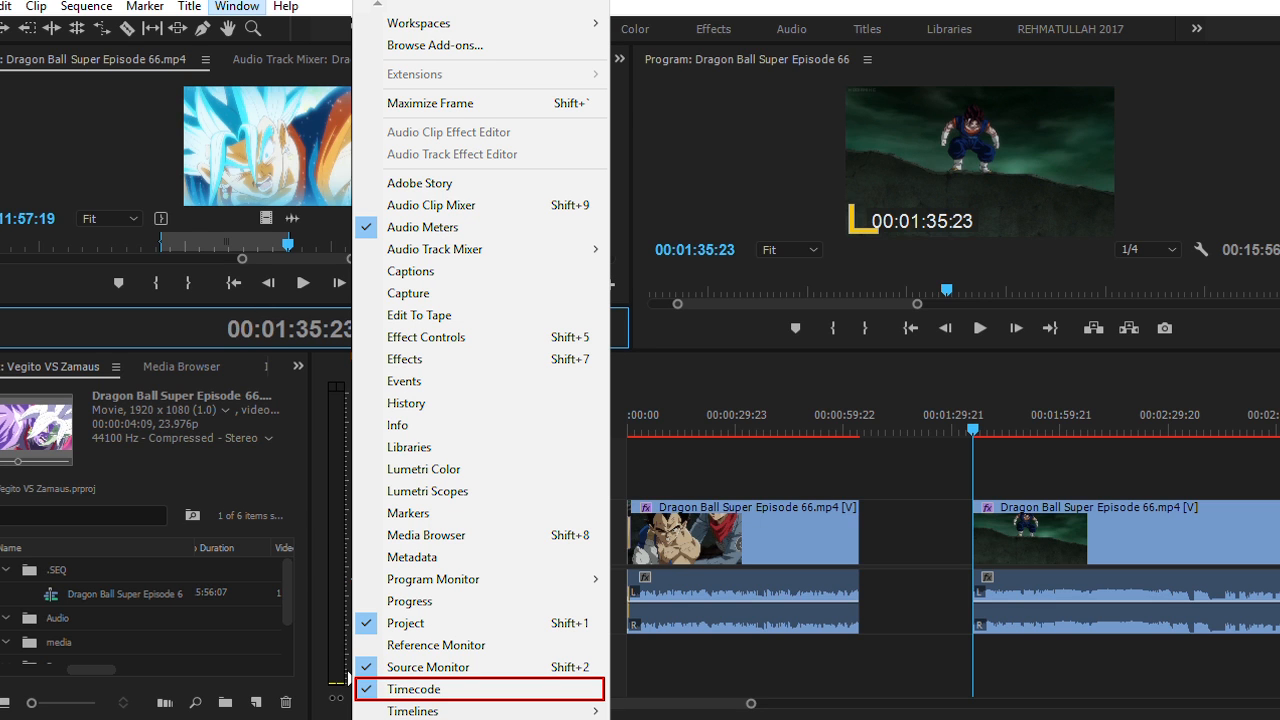
click(157, 305)
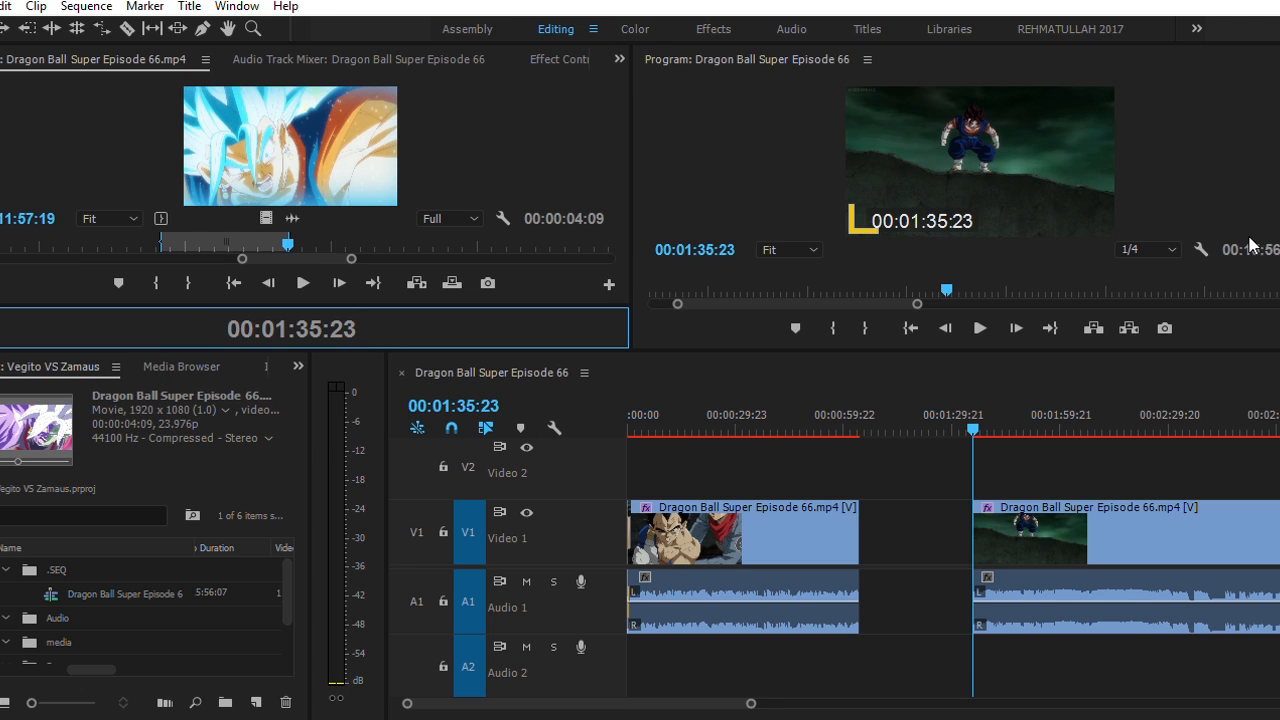
- Try closing the gap by moving the following clip against the first one, and undo the move, deletion and both cuts
click(1015, 520)
mouse_move(957, 514)
mouse_down()
mouse_move(894, 517)
mouse_move(940, 514)
mouse_up()
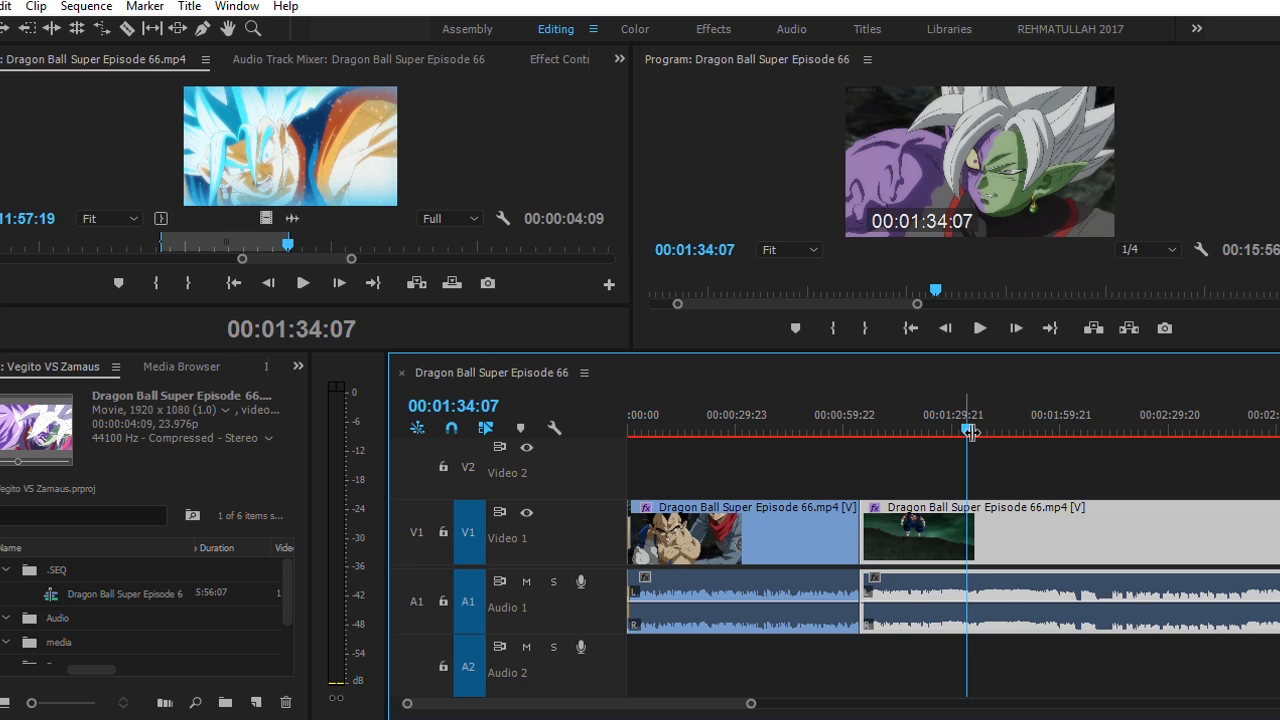
key(ctrl+k)
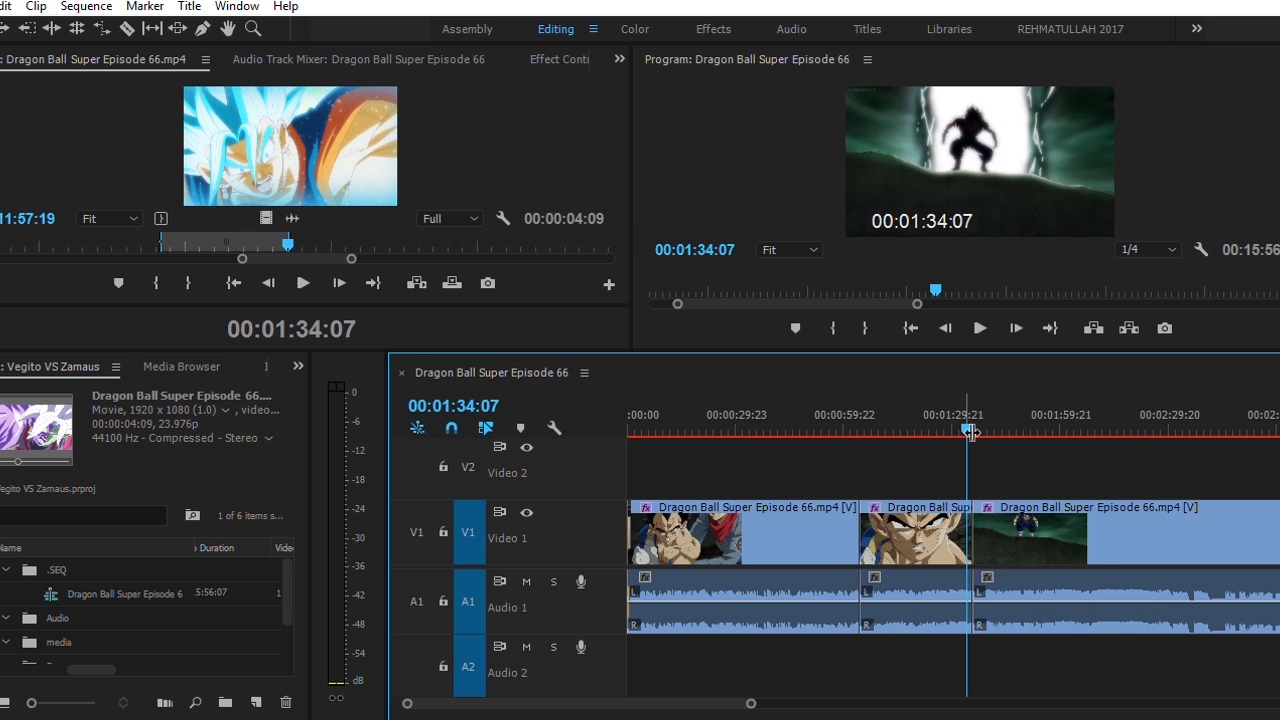
key(ctrl+z)
key(ctrl+z)
- Split the first clip at 00:01:04:04 and advance the playhead frame by frame to 00:01:13:04
drag(968, 420, 862, 424)
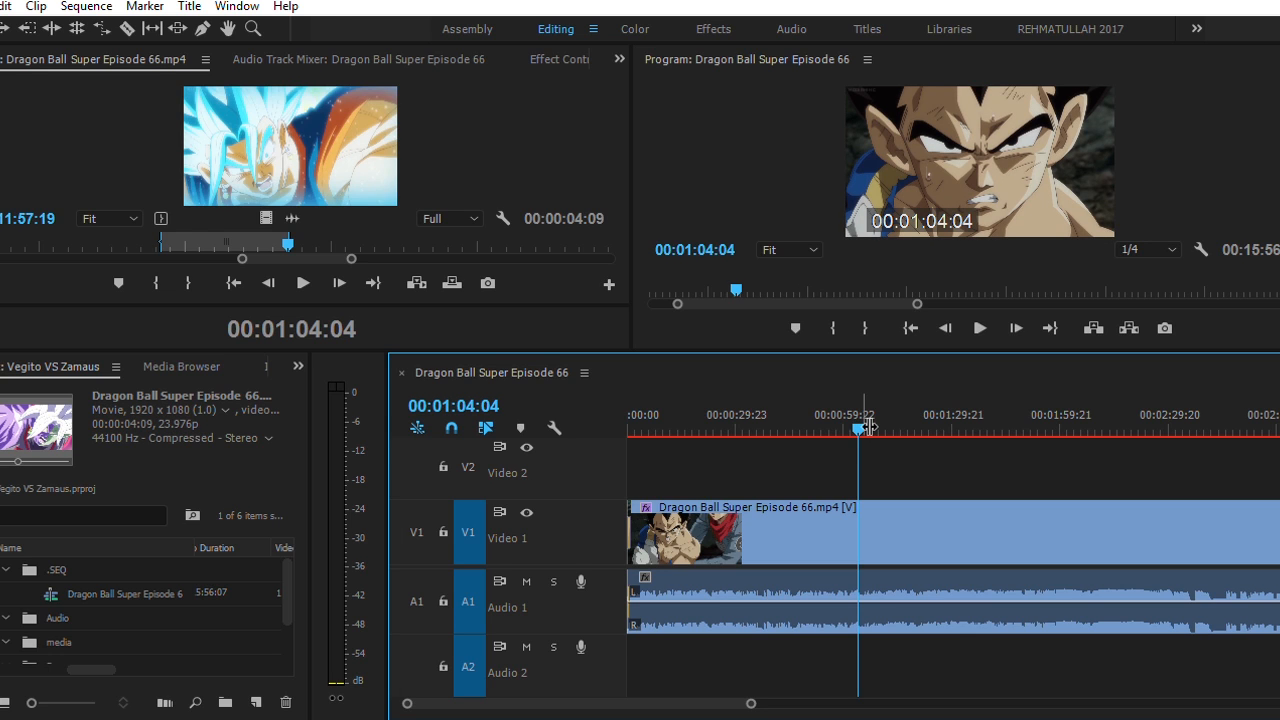
key(ctrl+k)
key(Right)
key(Right)
key(Right)
key(Right)
key(Right)
key(Right)
key(Right)
key(Right)
key(Right)
key(Right)
key(Right)
key(Right)
key(Right)
key(Right)
key(Right)
key(Right)
key(Right)
key(Right)
key(Right)
key(Right)
key(Right)
key(Right)
key(Right)
key(Right)
key(Right)
key(Right)
key(Right)
key(Right)
key(Right)
key(Right)
key(Right)
key(Right)
key(Right)
key(Right)
key(Right)
key(Right)
key(Right)
key(Right)
key(Right)
key(Right)
key(Right)
key(Right)
key(Right)
key(Right)
key(Right)
key(Right)
key(Right)
key(Right)
key(Right)
key(Right)
key(Right)
key(Right)
key(Right)
key(Right)
key(Right)
key(Right)
key(Right)
key(Right)
key(Right)
key(Right)
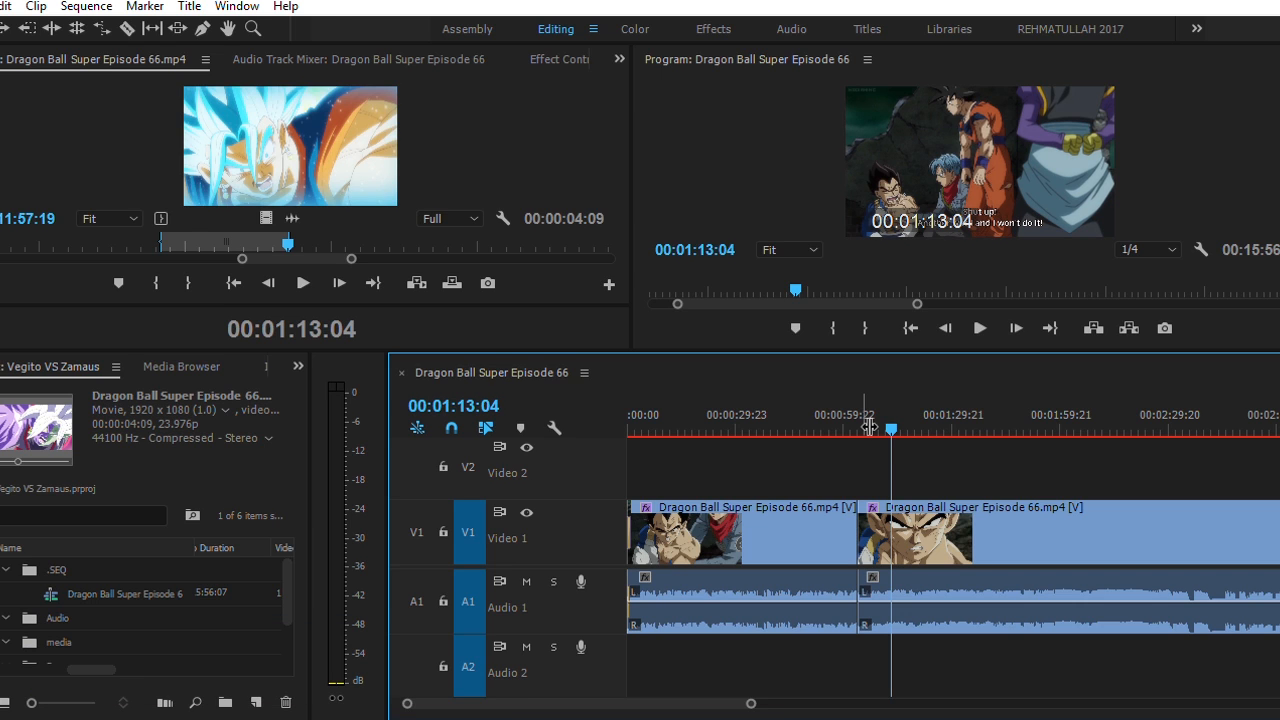
- Advance the playhead in multi-frame jumps to 00:01:15:16 and split the clip there
key(shift+Right)
key(shift+Right)
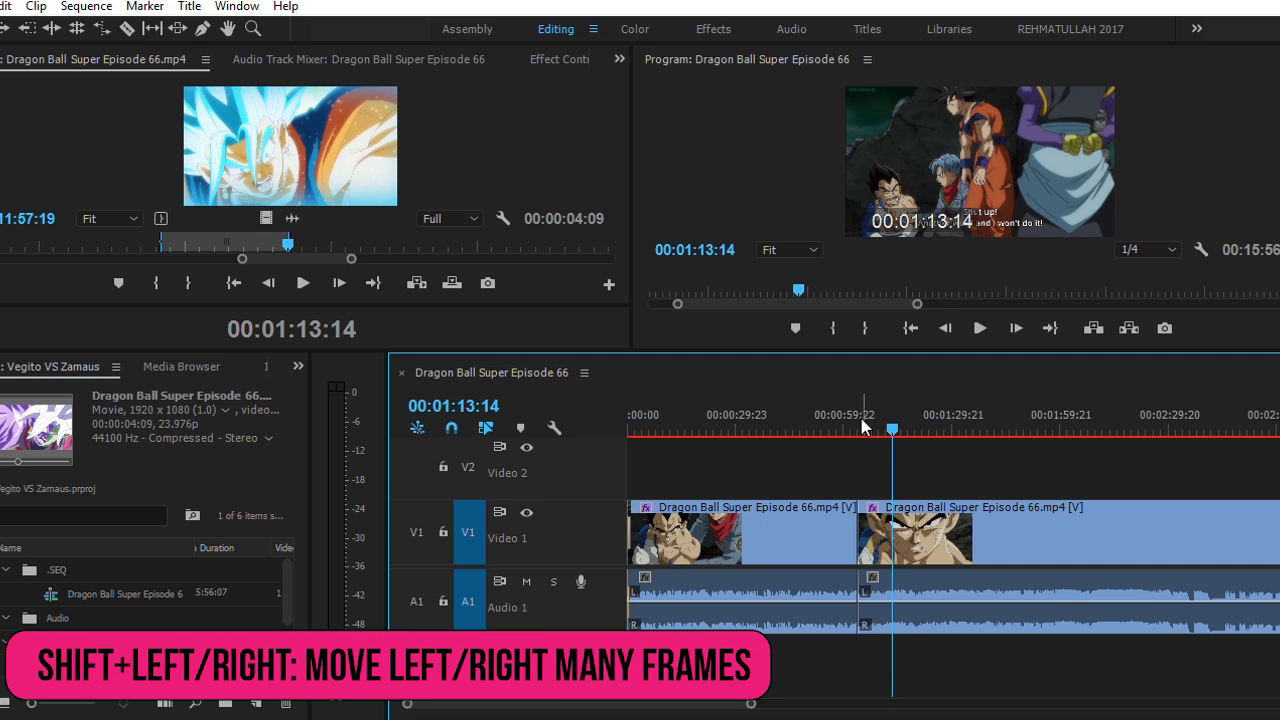
key(shift+Right)
key(shift+Right)
key(shift+Right)
key(shift+Right)
key(shift+Right)
key(shift+Right)
key(shift+Right)
key(shift+Right)
key(shift+Right)
key(shift+Right)
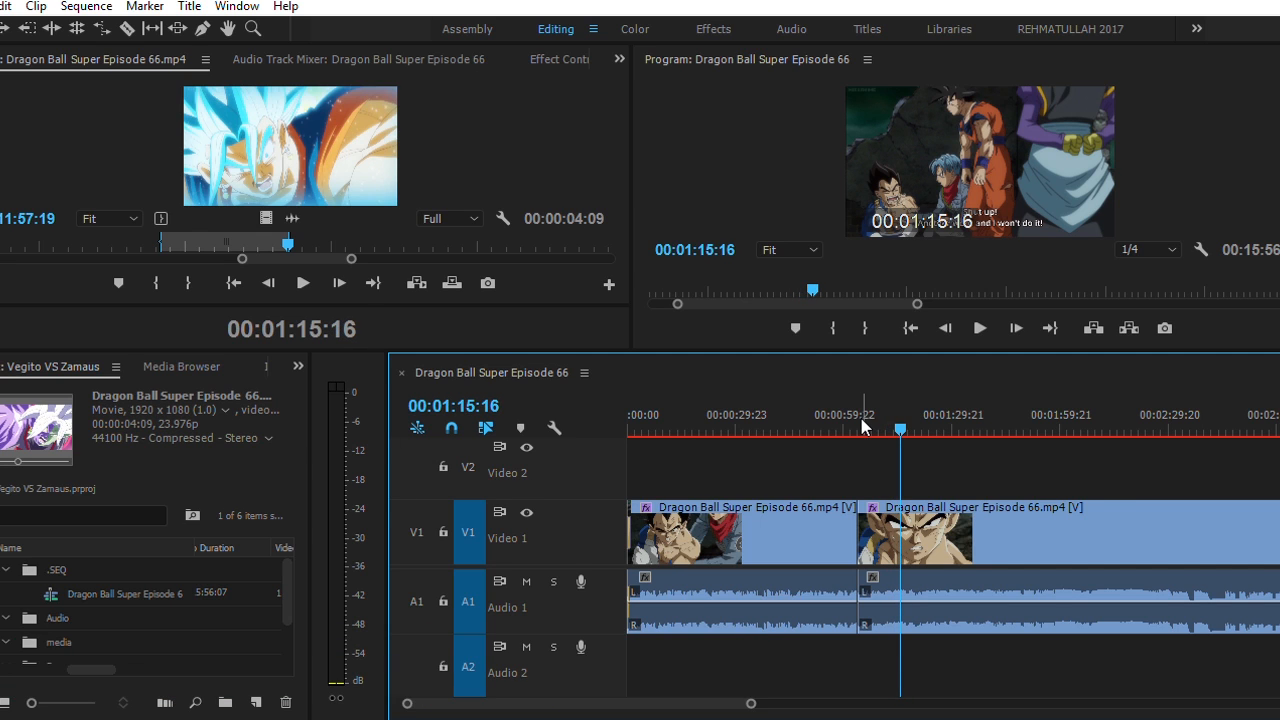
key(ctrl+k)
- Step the playhead back to 00:01:12:10, select the short middle segment under it and ripple delete it
key(Left)
key(Left)
key(Left)
key(Left)
key(Left)
key(Left)
key(Left)
key(Left)
key(Left)
key(Left)
key(Left)
key(Left)
key(Left)
key(Left)
key(Left)
key(Left)
key(Left)
key(Left)
key(Left)
key(Left)
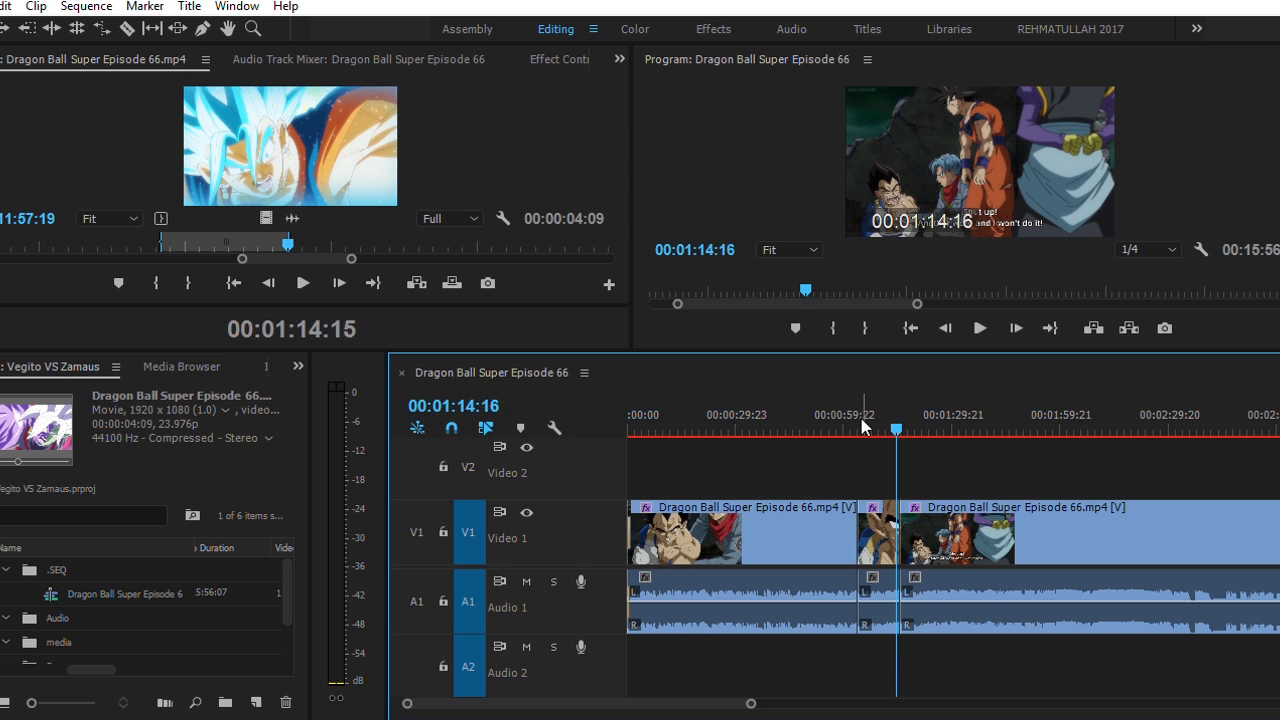
key(Left)
key(Left)
key(Left)
key(Left)
key(Left)
key(Left)
key(Left)
key(Left)
key(Left)
key(Left)
key(Left)
key(Left)
key(Left)
key(Left)
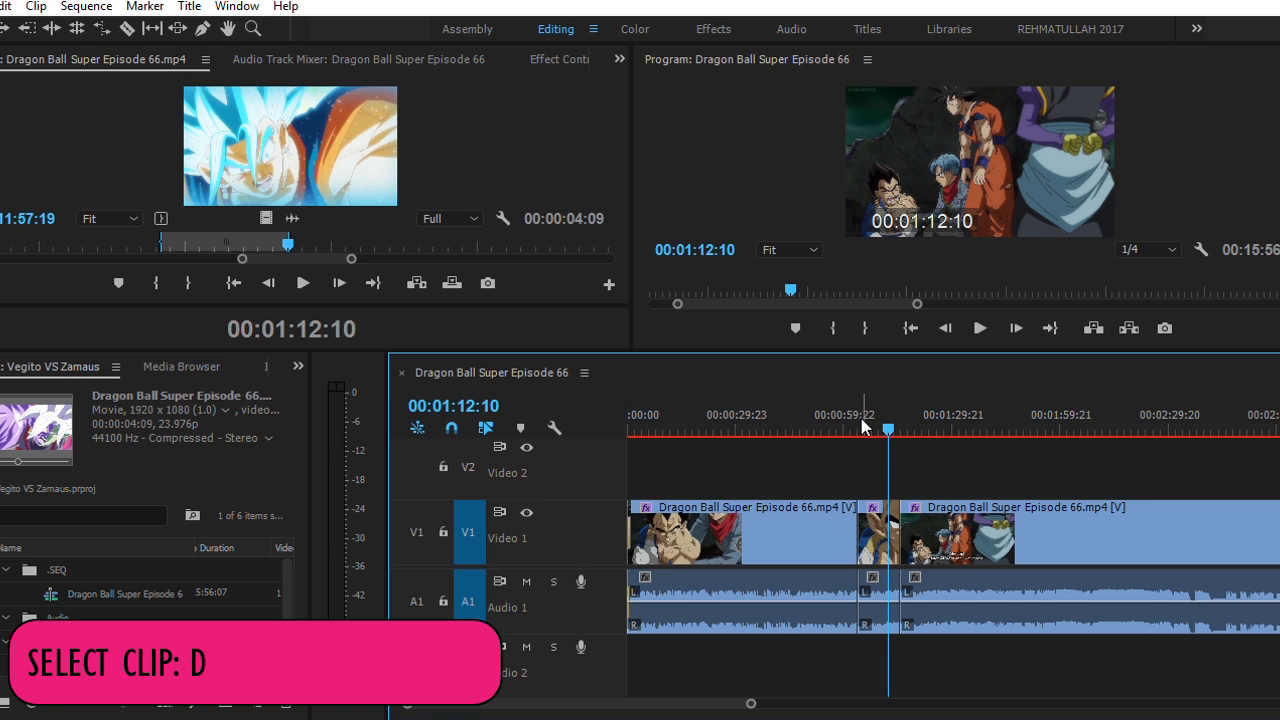
key(d)
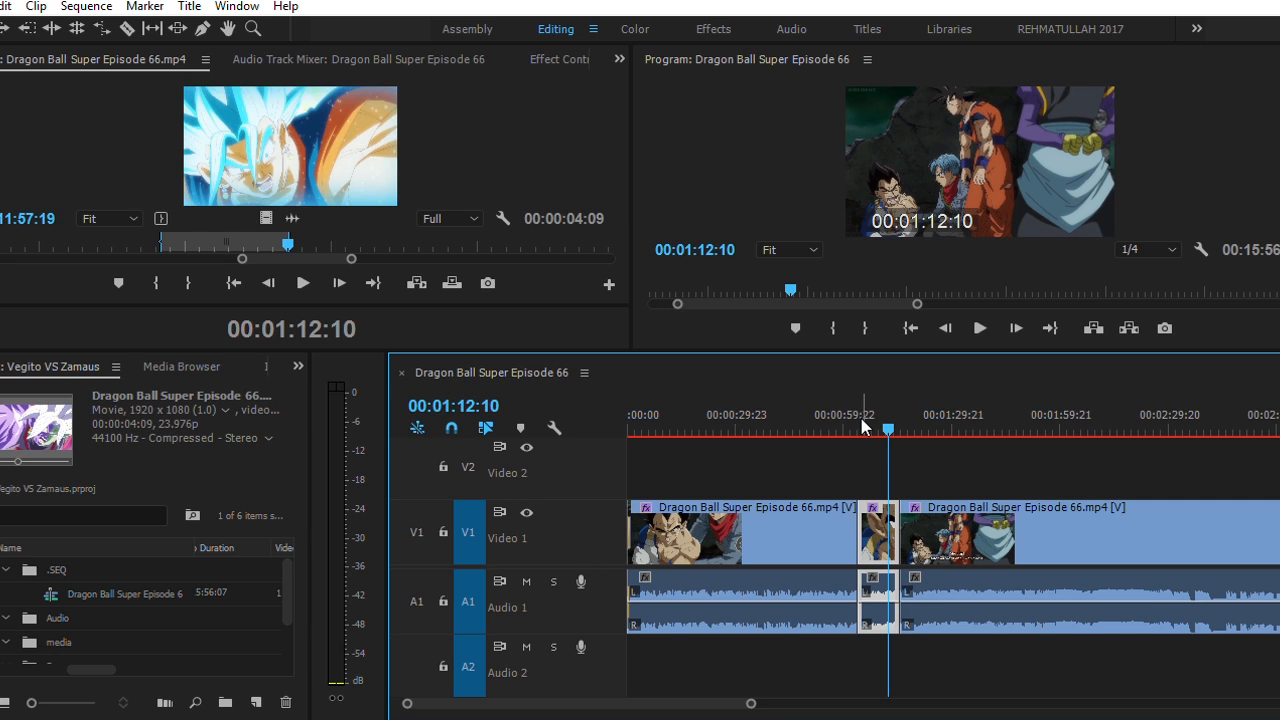
key(shift+Delete)
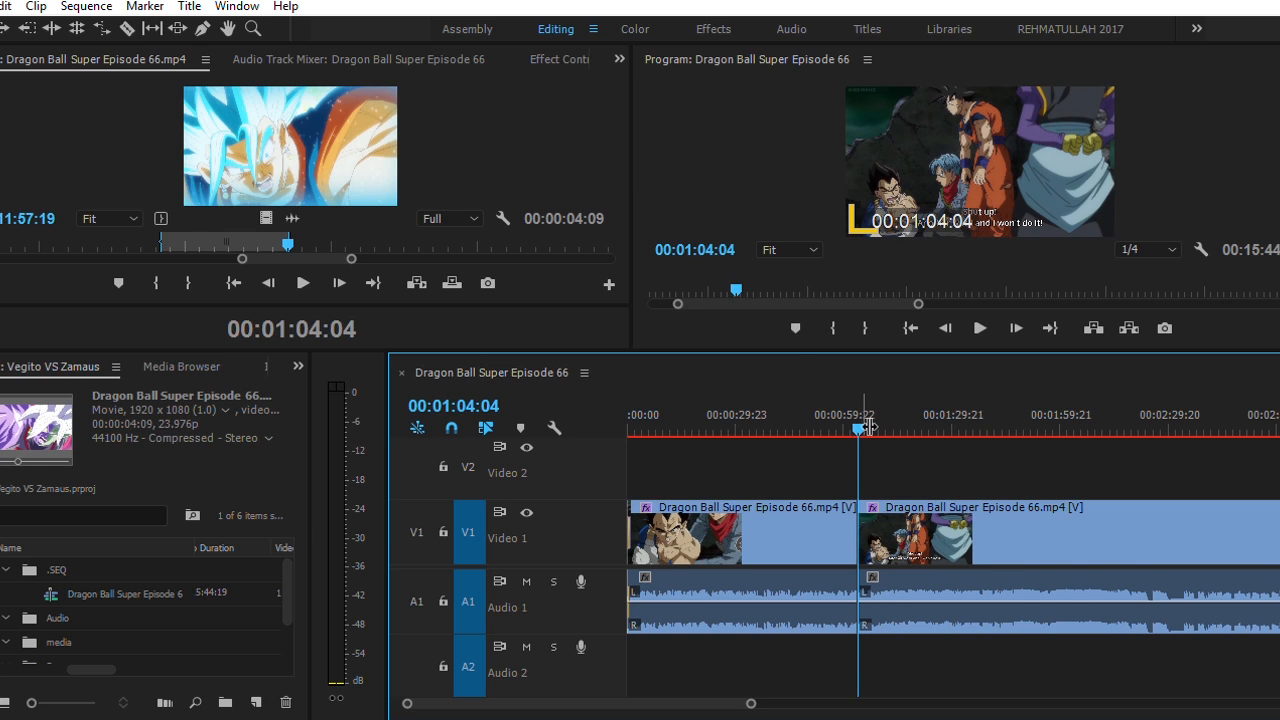
- Undo the ripple delete and the two splits of the first clip
click(893, 517)
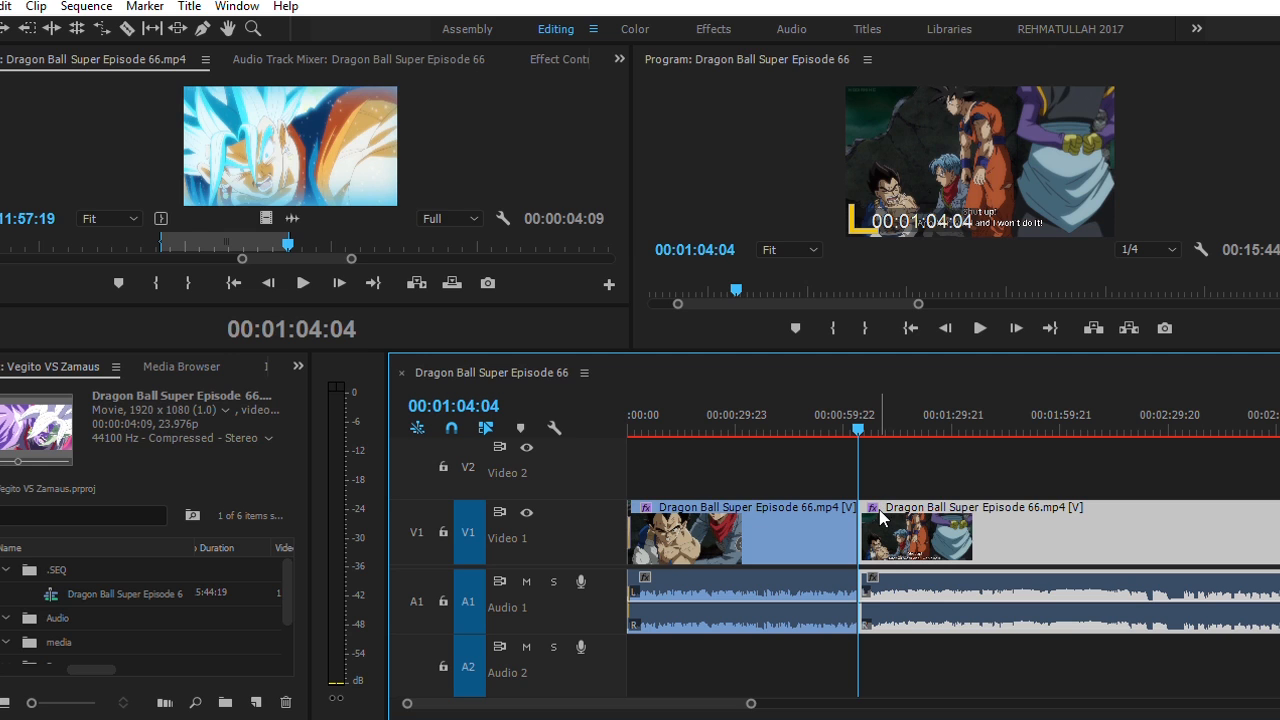
key(ctrl+z)
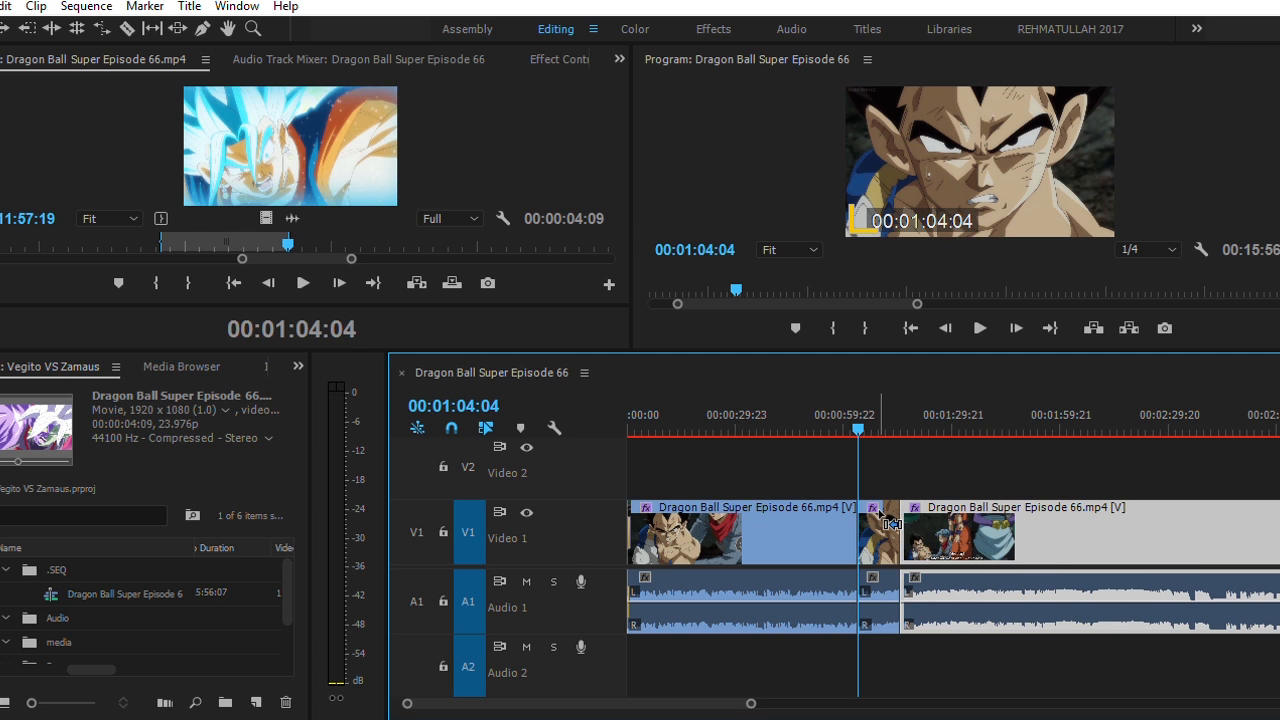
key(ctrl+z)
- Shuttle playback forward and split the first clip at 00:01:12:06 and again at about 00:01:25
key(l)
key(l)
key(l)
key(k)
key(ctrl+k)
key(l)
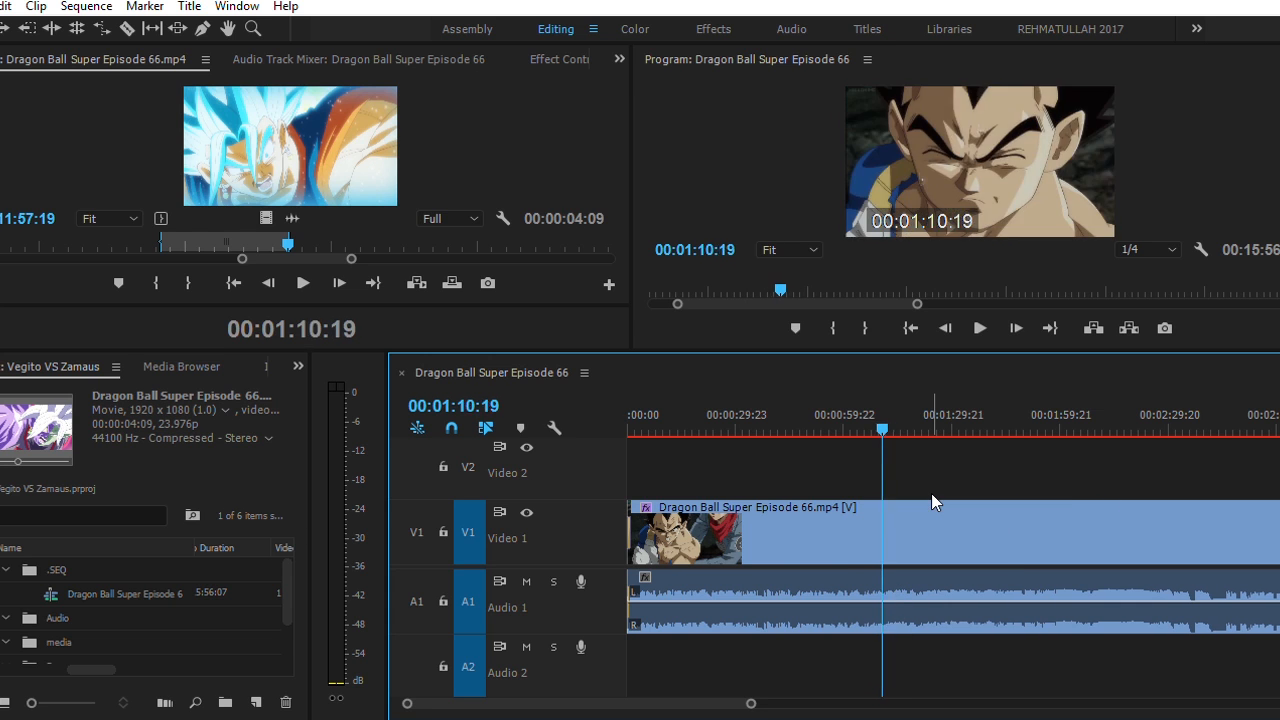
key(k)
key(ctrl+k)
key(l)
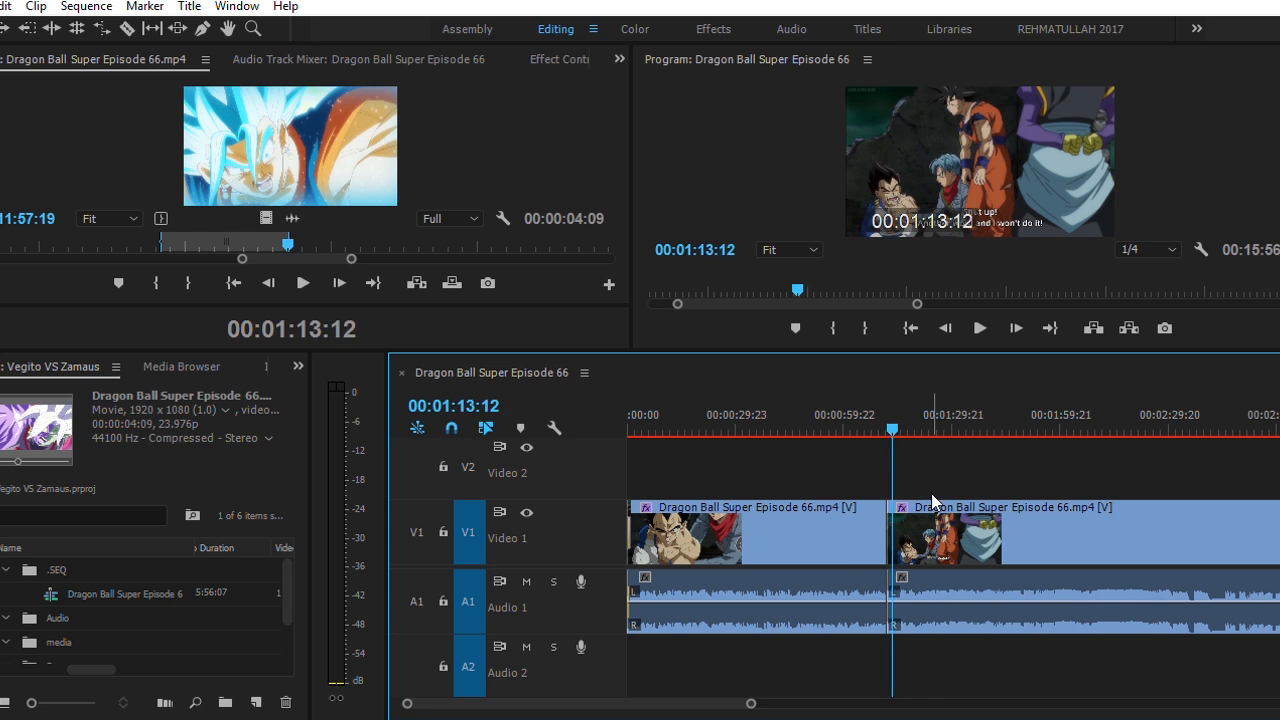
key(k)
key(ctrl+k)
- Shuttle playback backward into the new middle segment, select it at the playhead and ripple delete it
key(j)
key(j)
key(j)
key(k)
key(d)
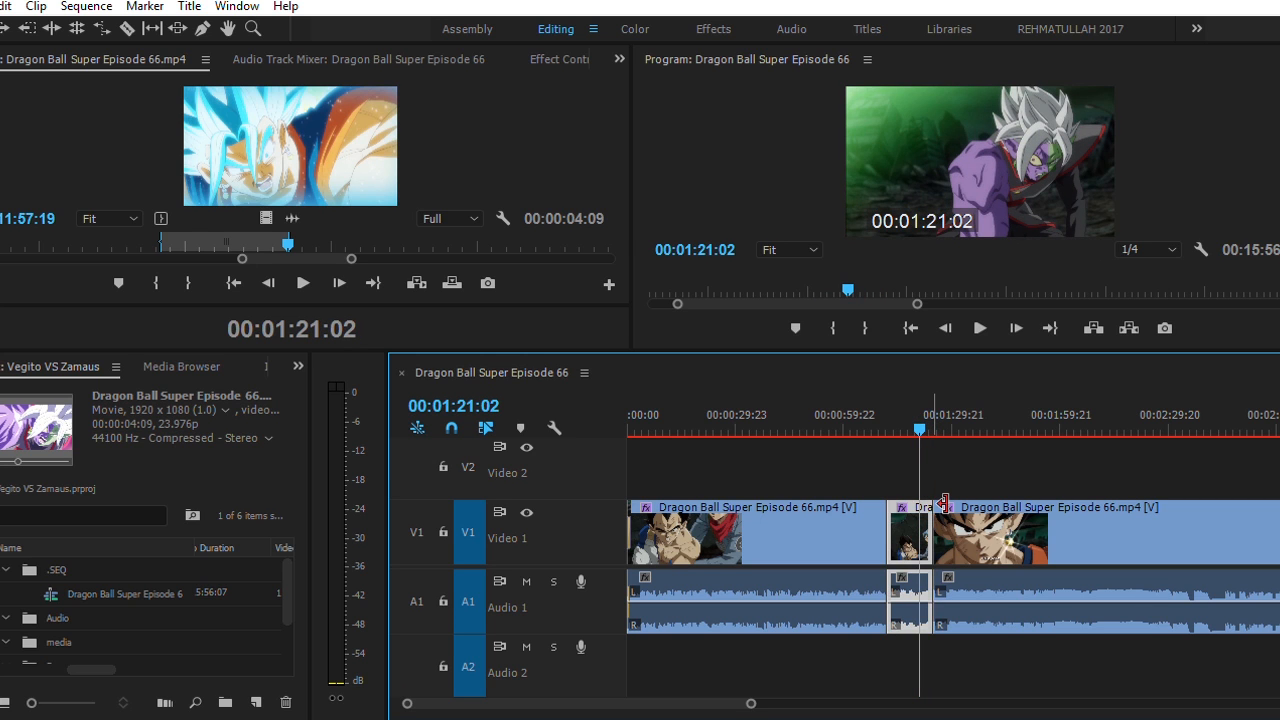
key(shift+Delete)
key(Up)
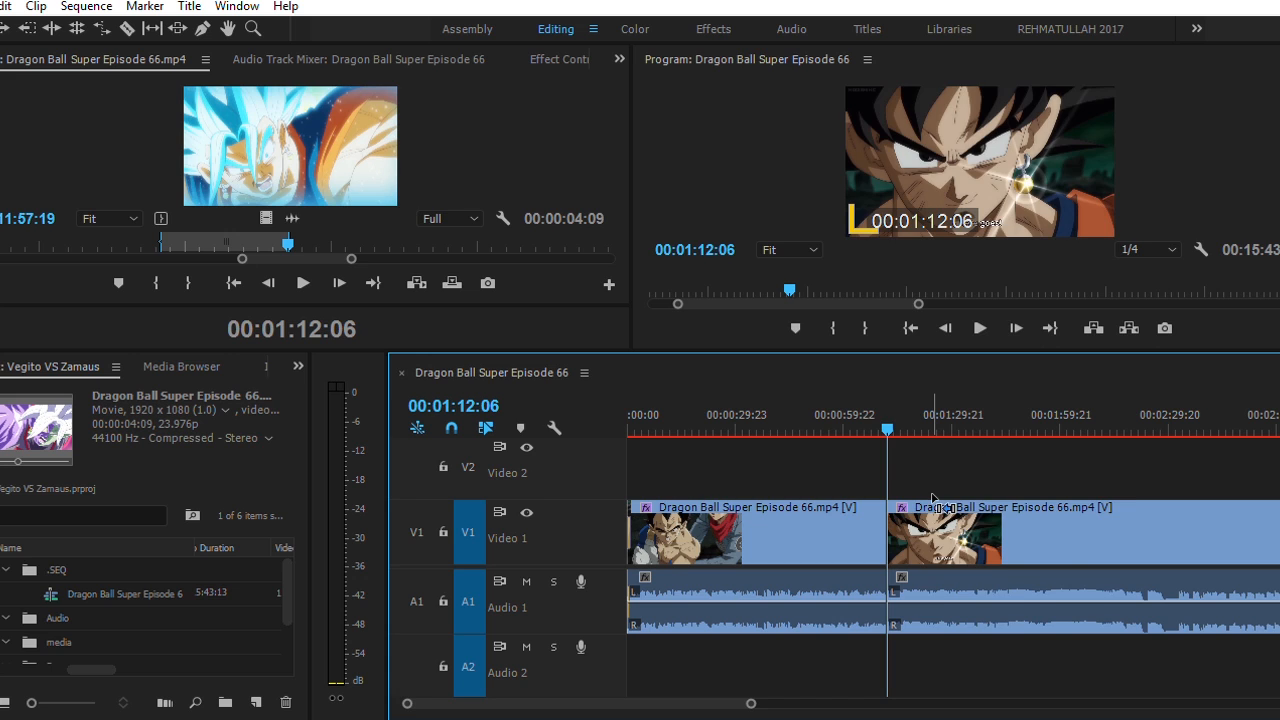
- Undo the last ripple delete and both splits, and zoom out the timeline to show both full clips
key(ctrl+z)
key(ctrl+z)
key(minus)
key(minus)
- Play the sequence briefly and move the playhead to 00:02:44:01
key(space)
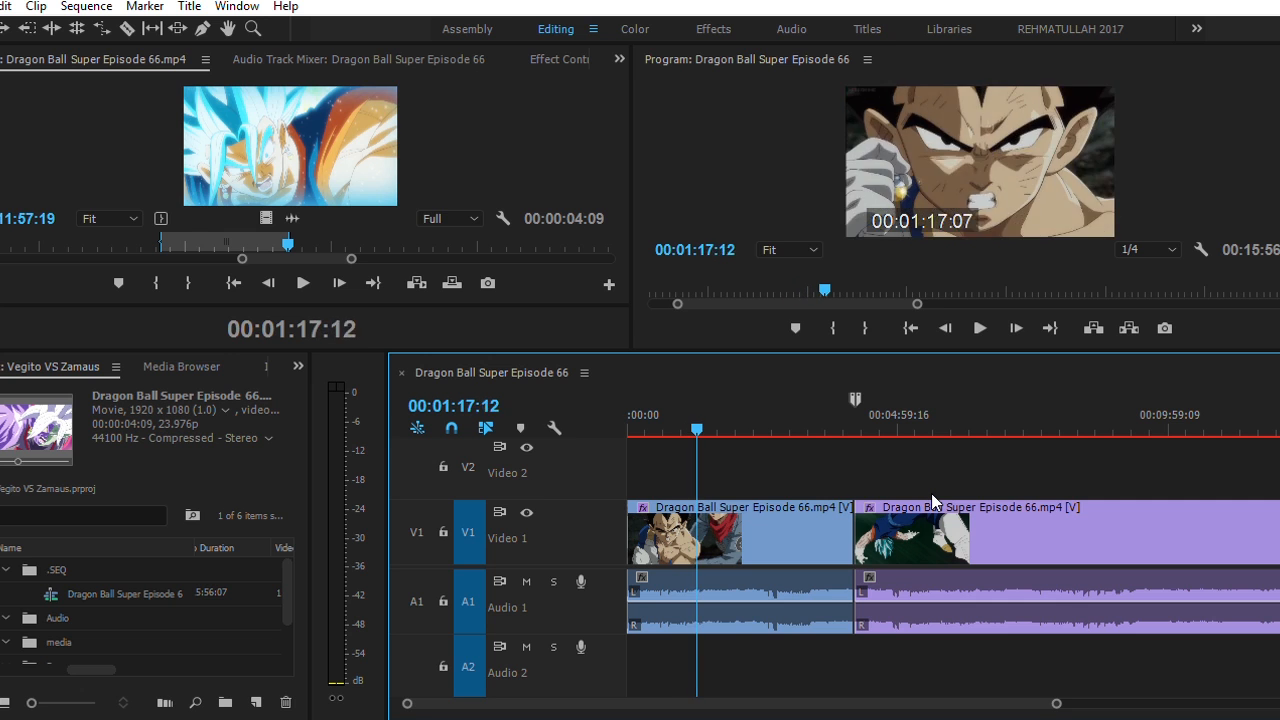
drag(696, 414, 775, 402)
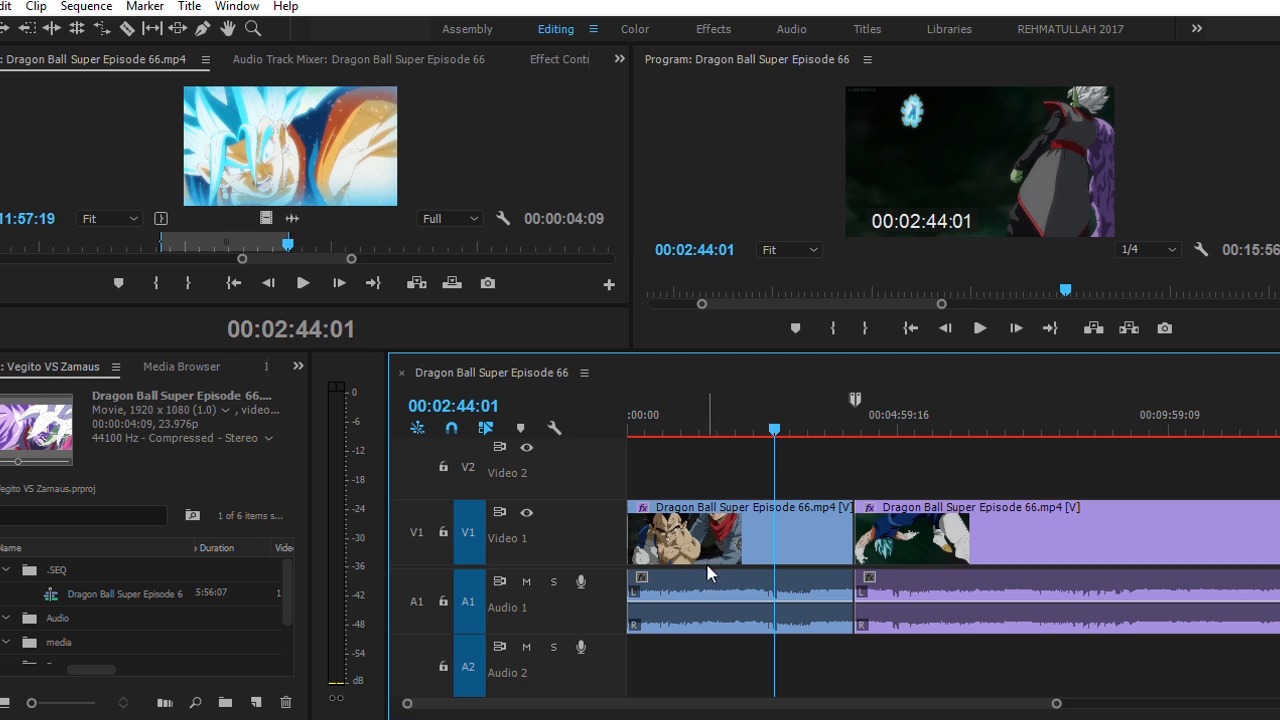
- Split the first clip at the playhead, select the segment before the cut and ripple delete it
key(ctrl+k)
key(Left)
drag(767, 416, 756, 416)
key(d)
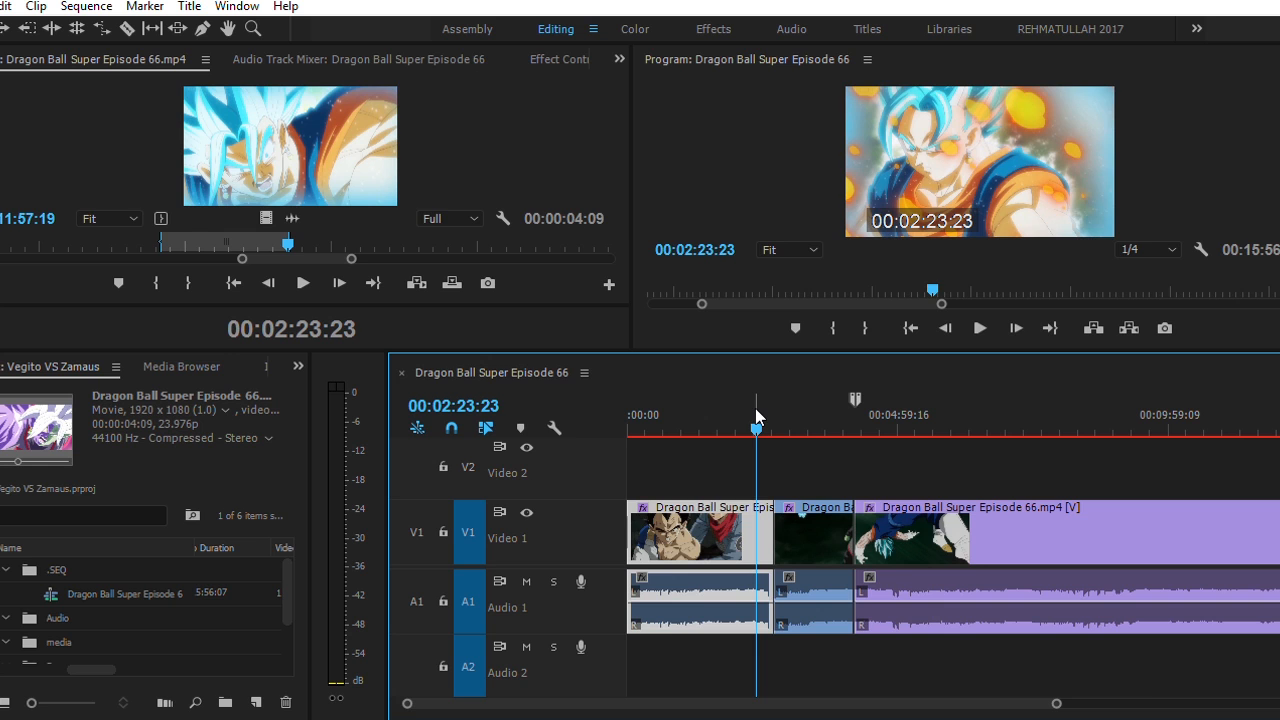
key(shift+Delete)
- Undo the last ripple delete and the split, and play the sequence briefly from the start
key(ctrl+z)
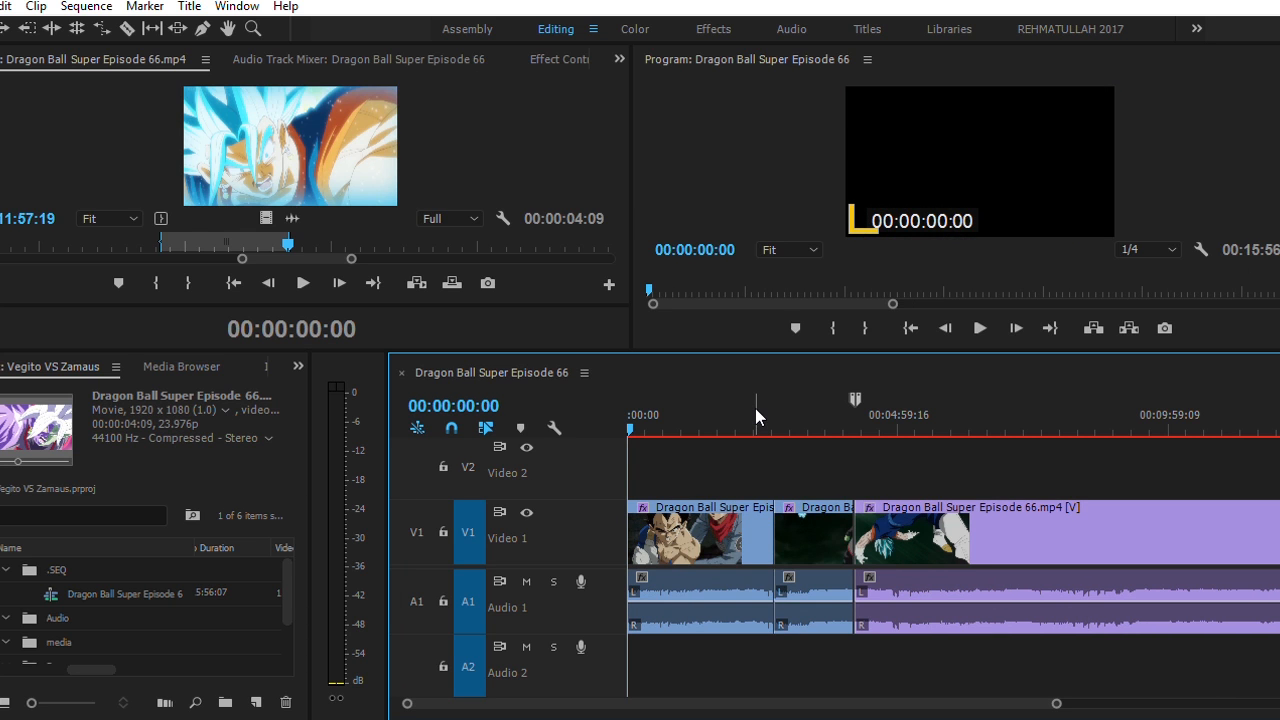
key(space)
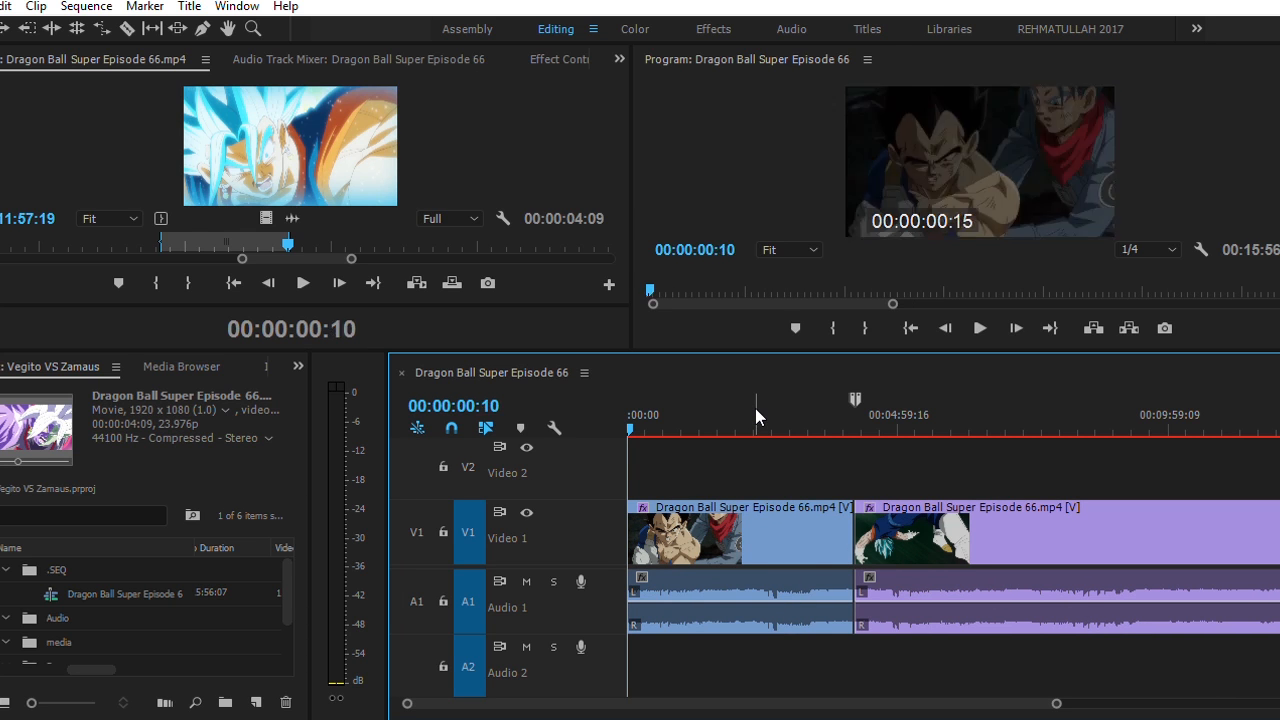
- Ripple trim the start of the first clip to the playhead at 00:02:31:19, and undo the trim
drag(640, 412, 767, 403)
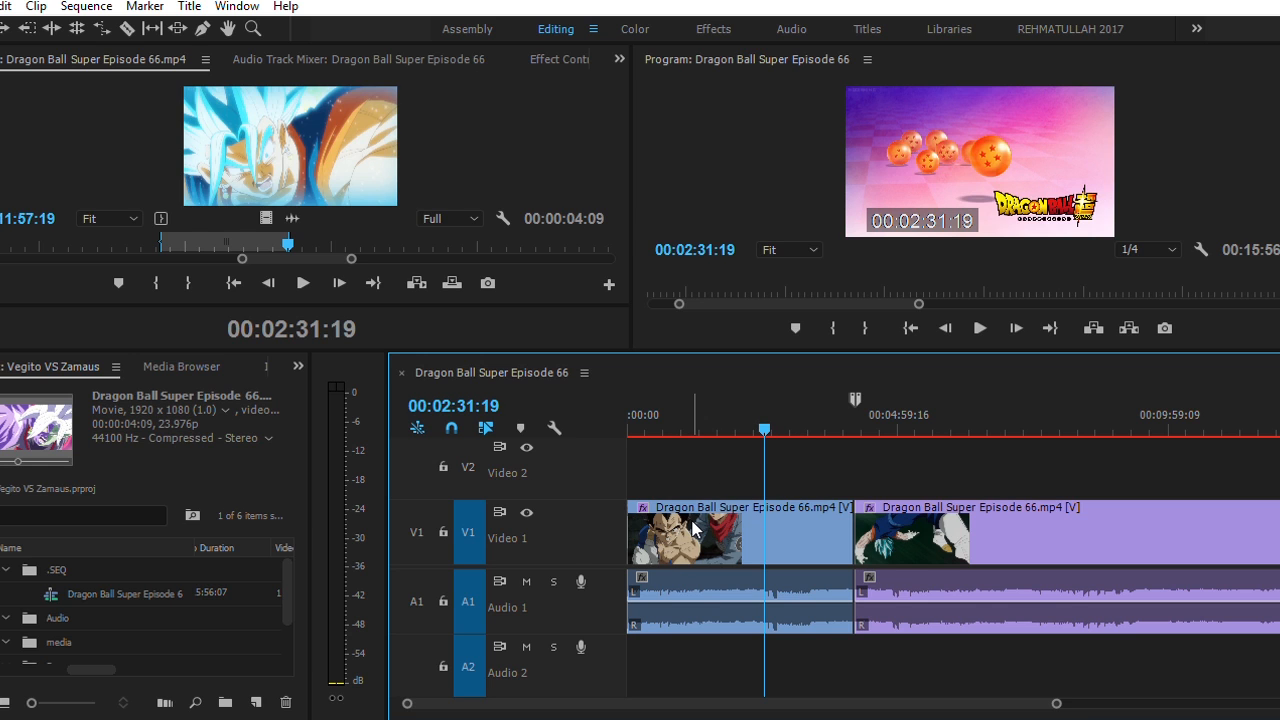
key(q)
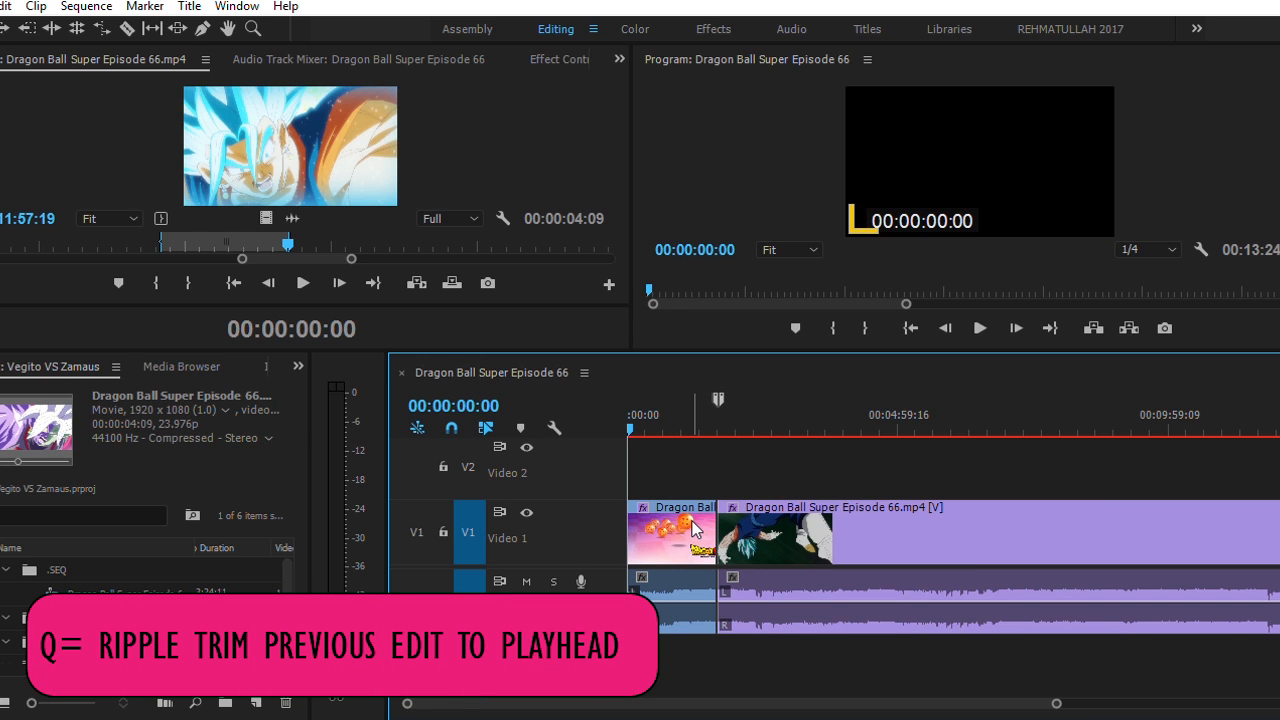
key(ctrl+z)
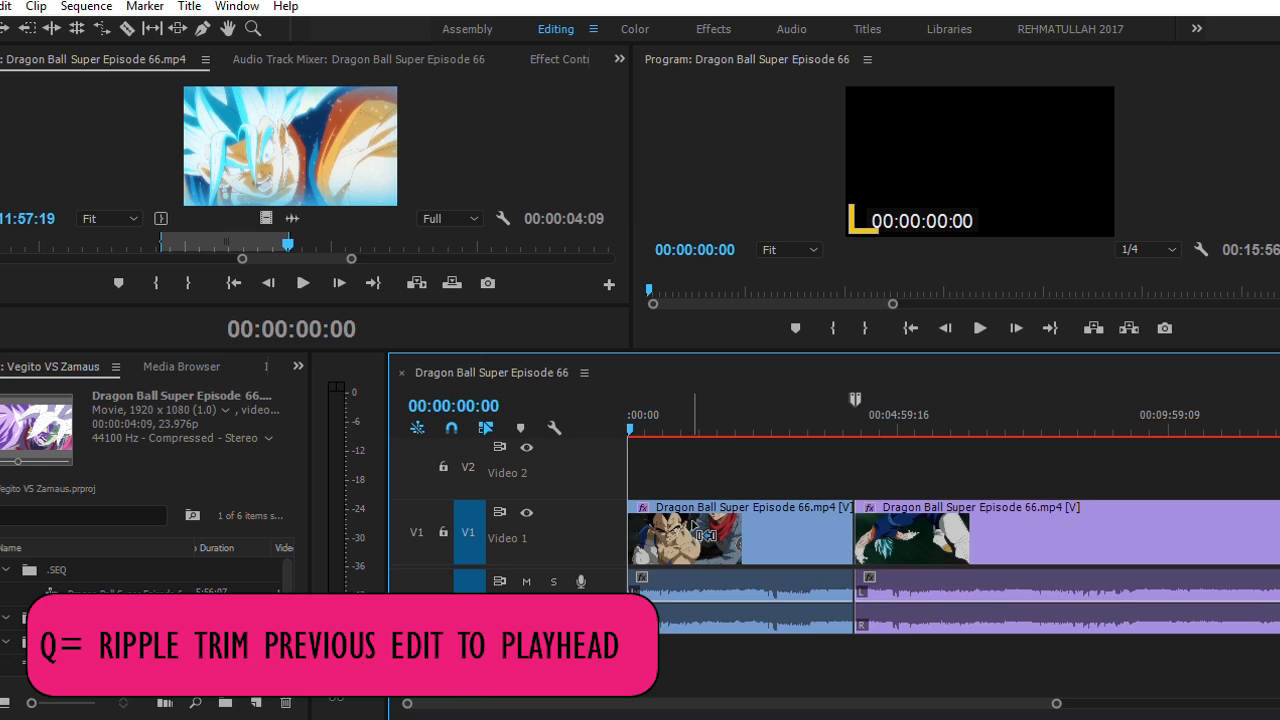
- Ripple trim the previous edit to the playhead at 00:02:29:13, and undo that trim
click(632, 418)
drag(632, 418, 760, 418)
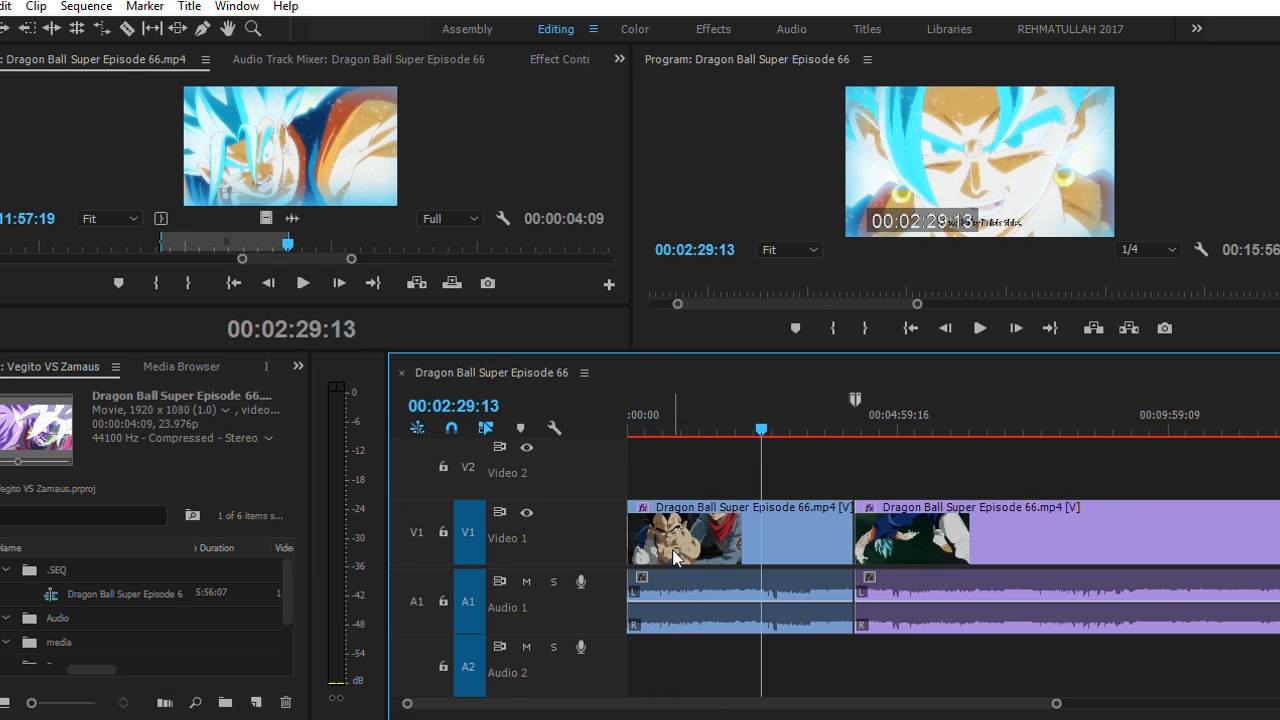
key(q)
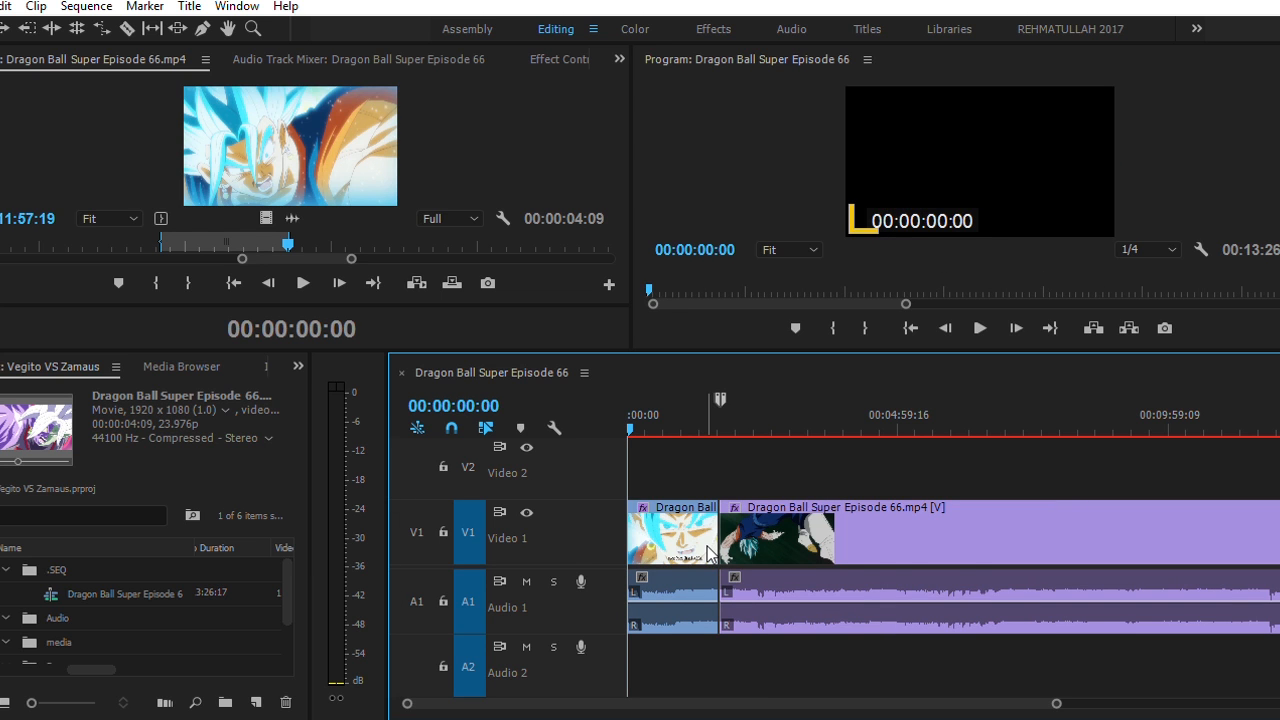
key(ctrl+z)
- Split the first clip at three points while moving backward, the last two at 00:02:16:10 and 00:01:38:07
key(ctrl+k)
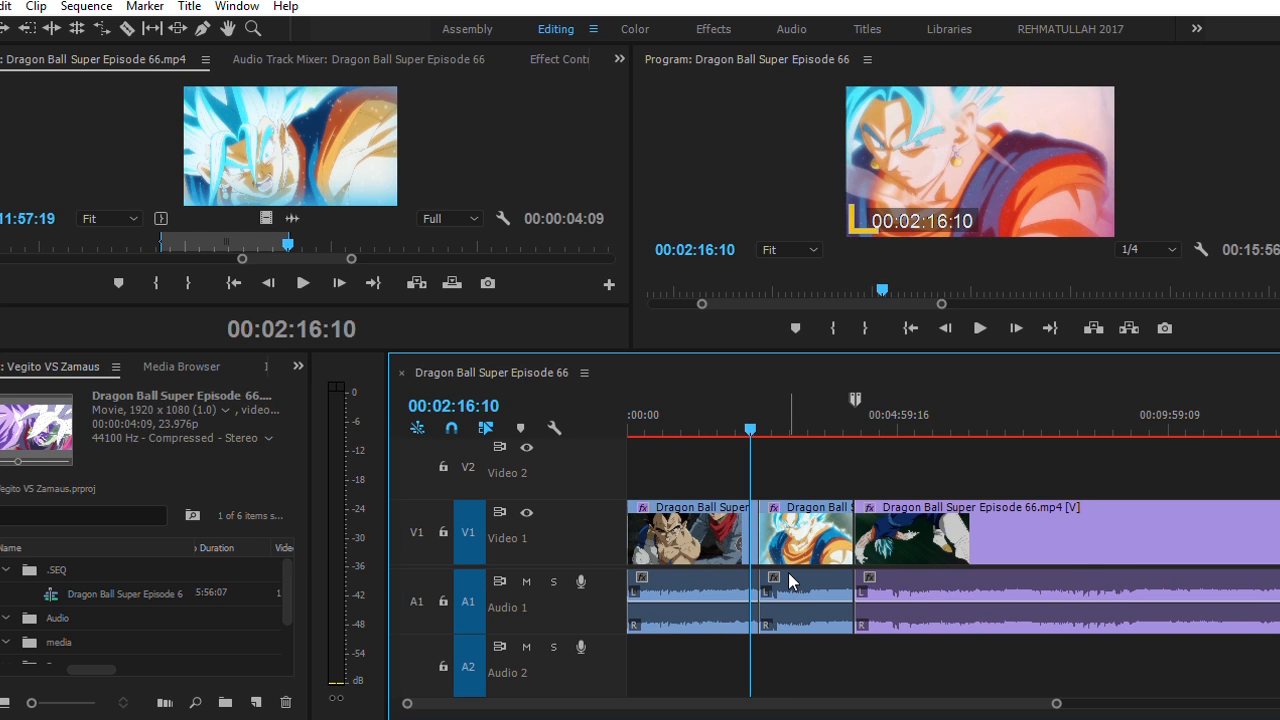
key(shift+Left)
key(shift+Left)
key(shift+Left)
key(shift+Left)
key(shift+Left)
key(shift+Left)
key(shift+Left)
key(shift+Left)
key(shift+Left)
key(shift+Left)
key(shift+Left)
key(shift+Left)
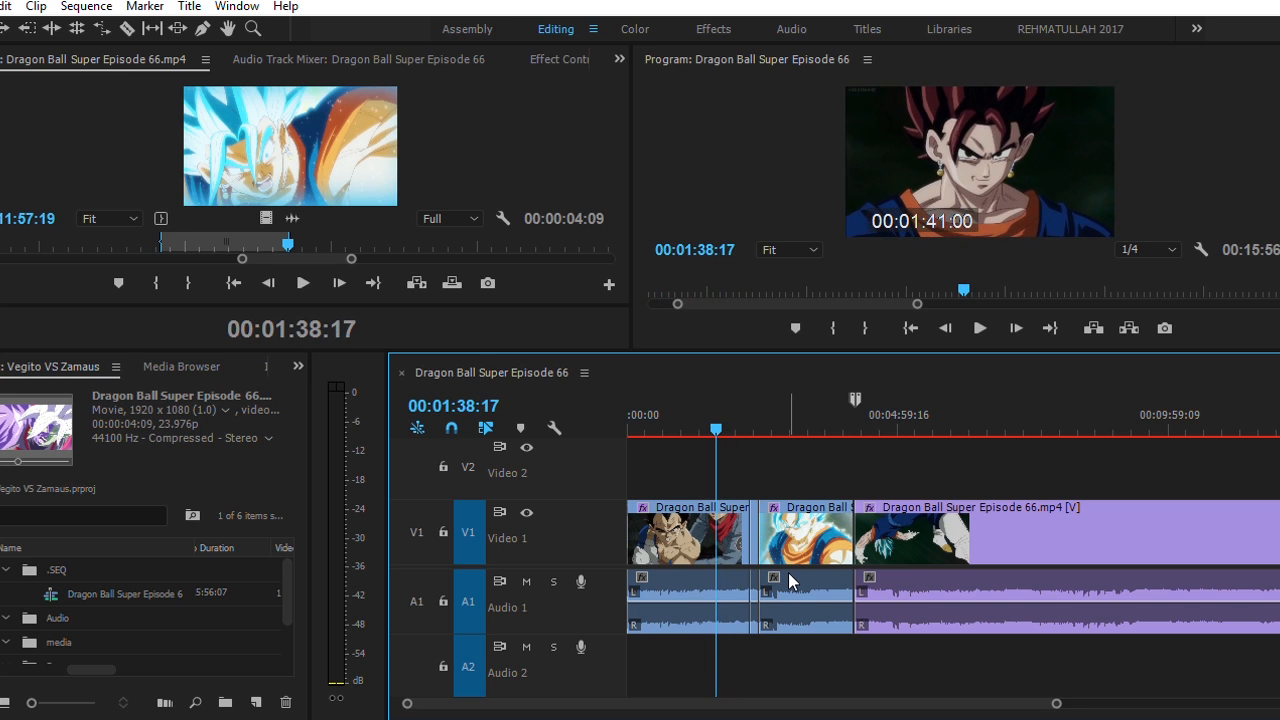
key(k)
key(ctrl+k)
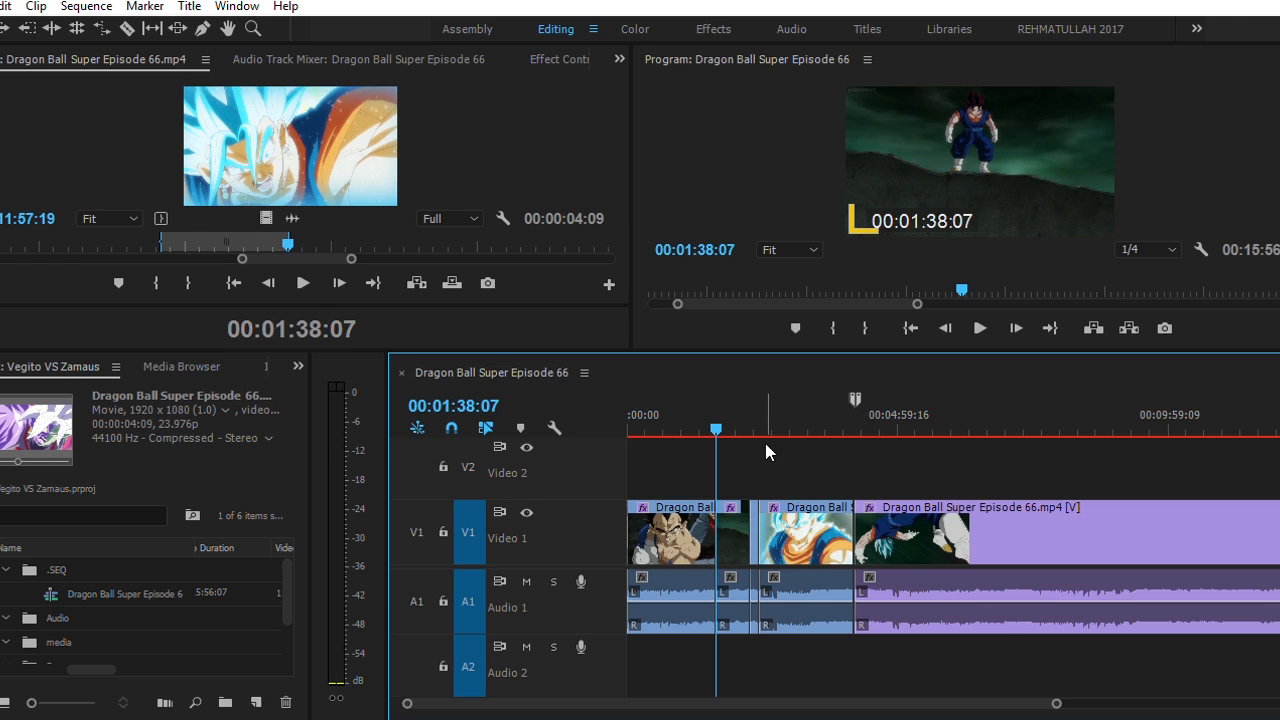
- Zoom the timeline out and back in, and minimize the height of all tracks
key(minus)
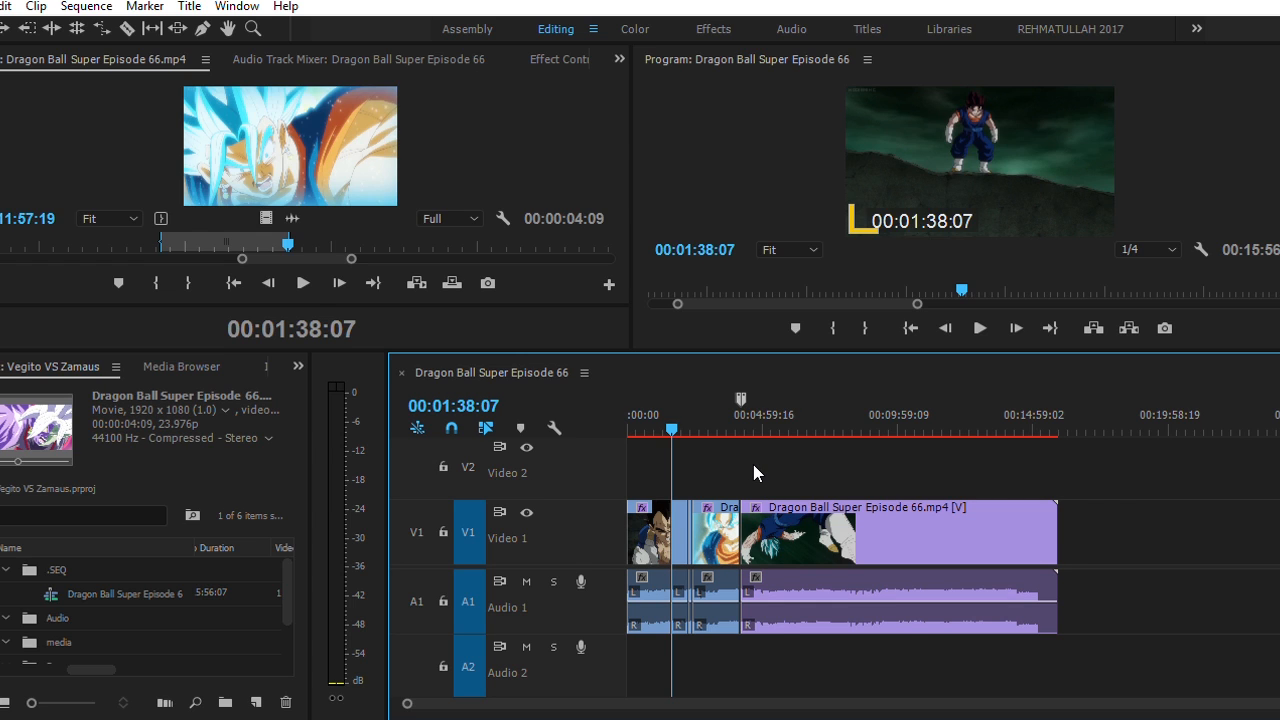
key(equal)
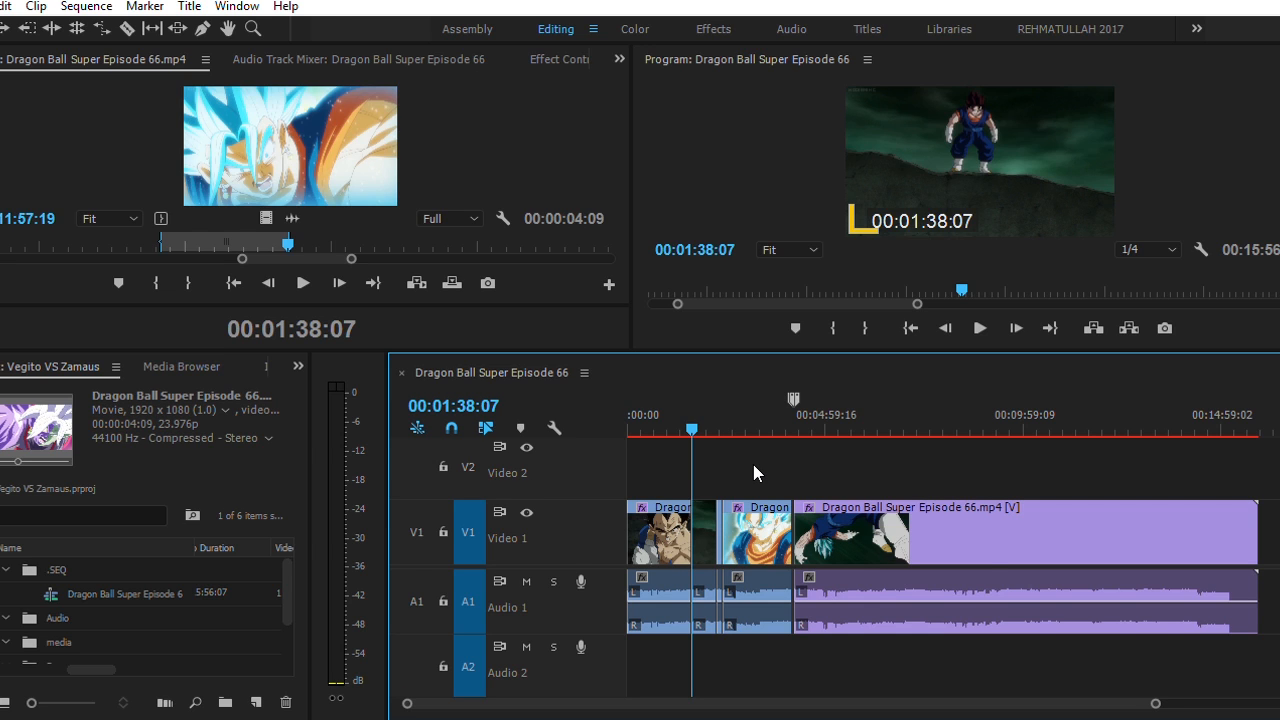
key(shift+minus)
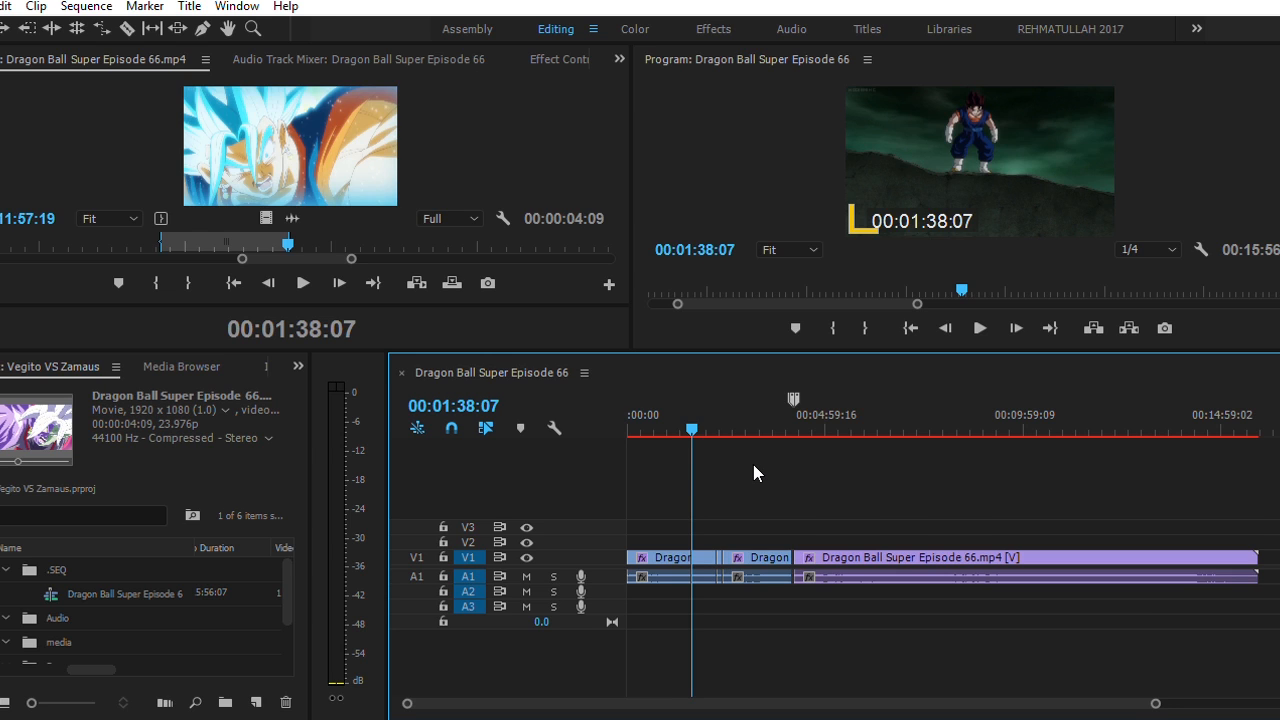
- Turn on Show Through Edits in the timeline display settings and move the playhead to 00:01:09:05
key(minus)
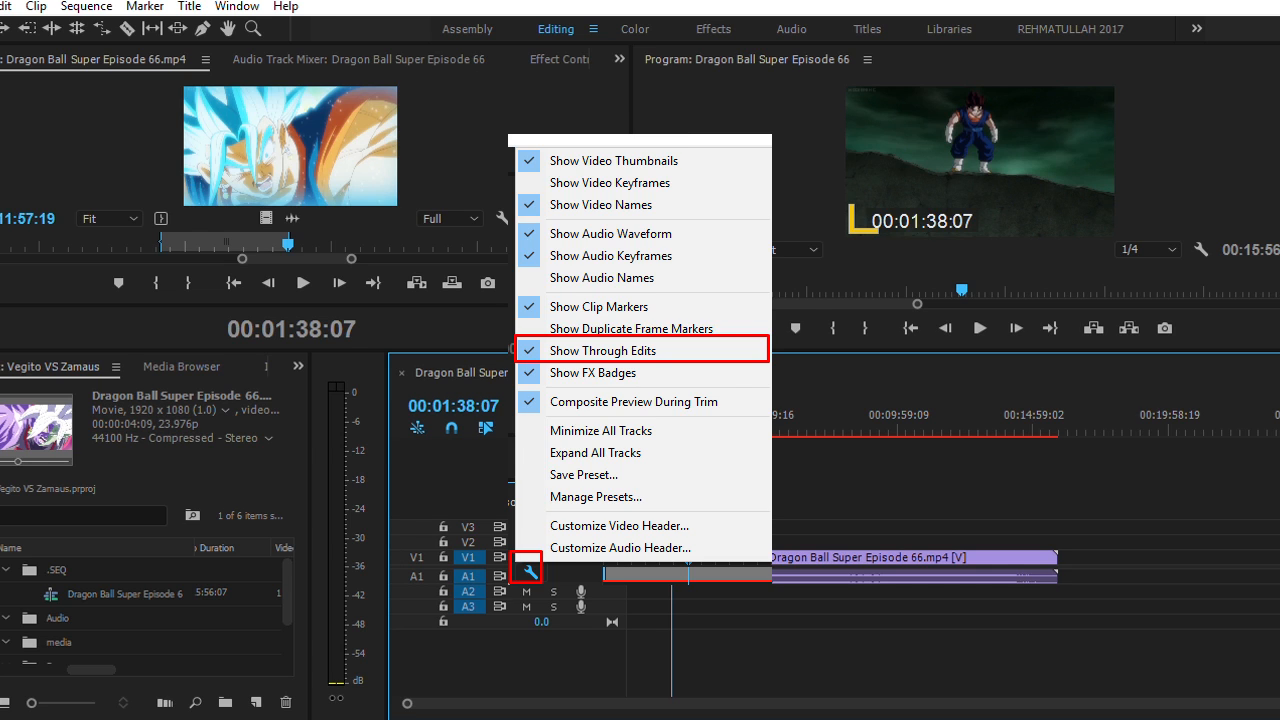
mouse_move(672, 404)
mouse_down()
mouse_move(660, 404)
mouse_move(701, 412)
mouse_move(657, 431)
mouse_up()
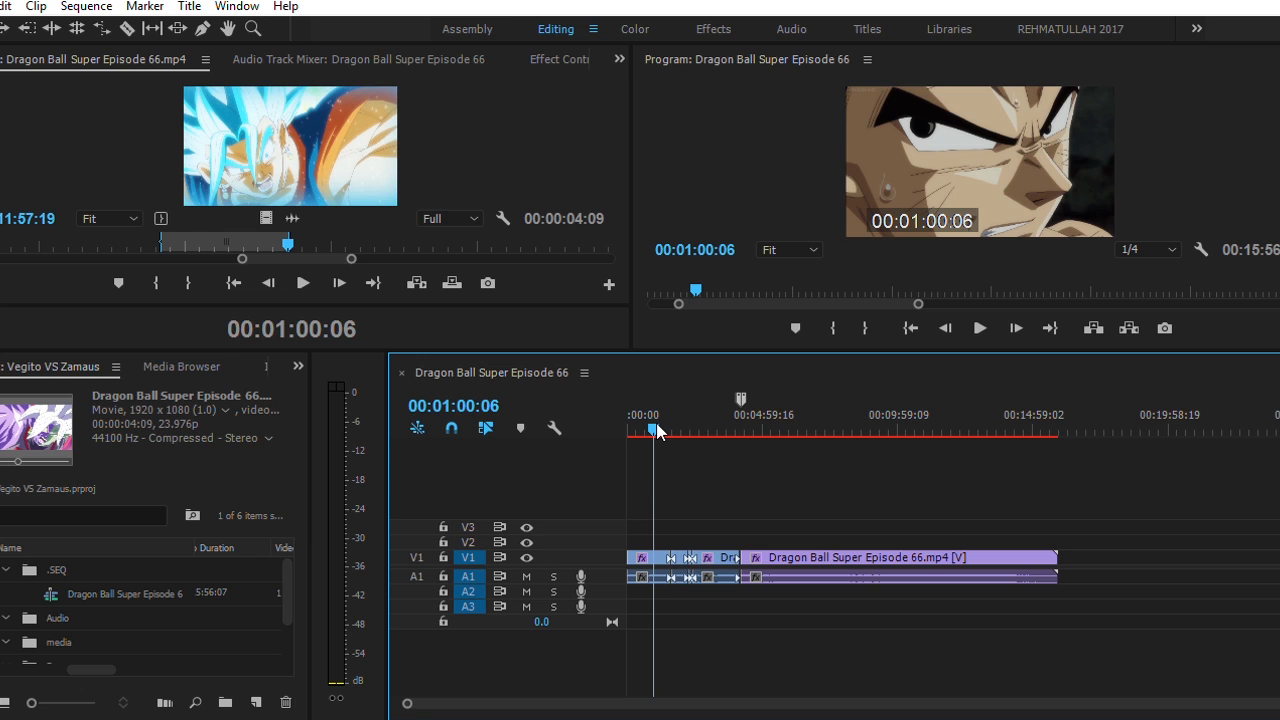
mouse_move(657, 431)
mouse_down()
mouse_move(690, 422)
mouse_move(660, 424)
mouse_up()
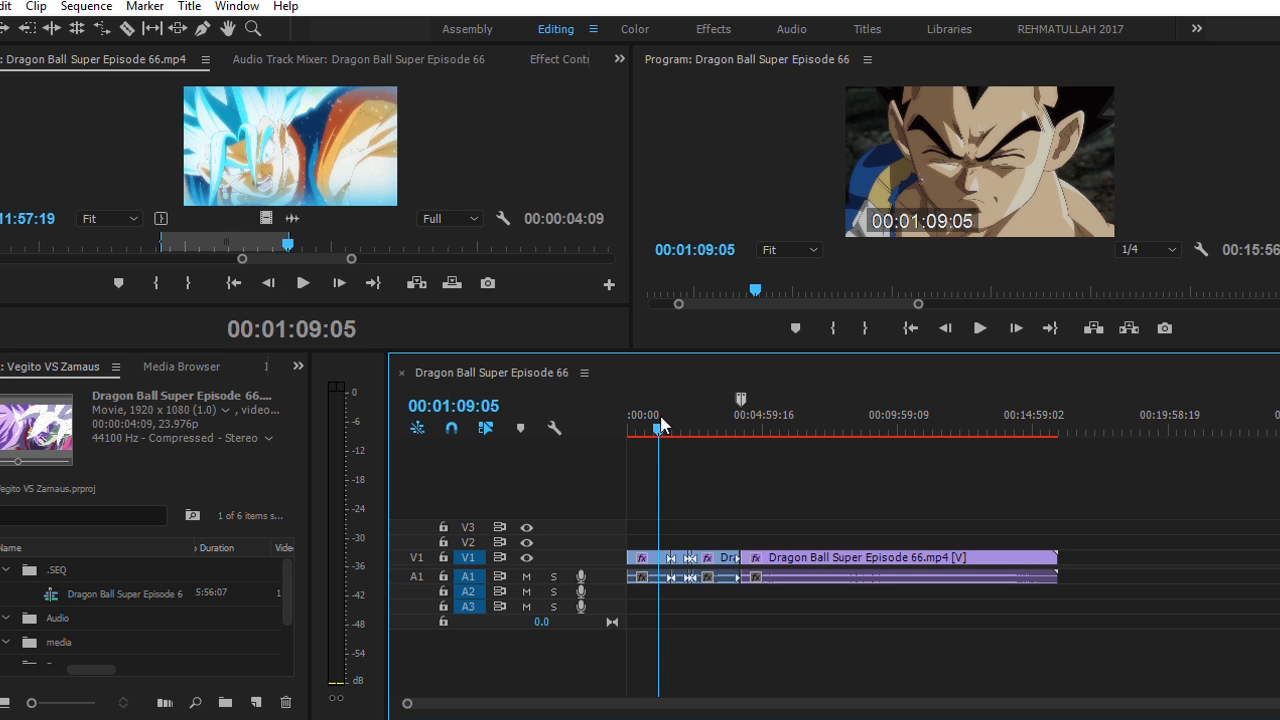
- Expand the height of all tracks, and zoom the timeline in and back out to show the whole sequence
key(shift+equal)
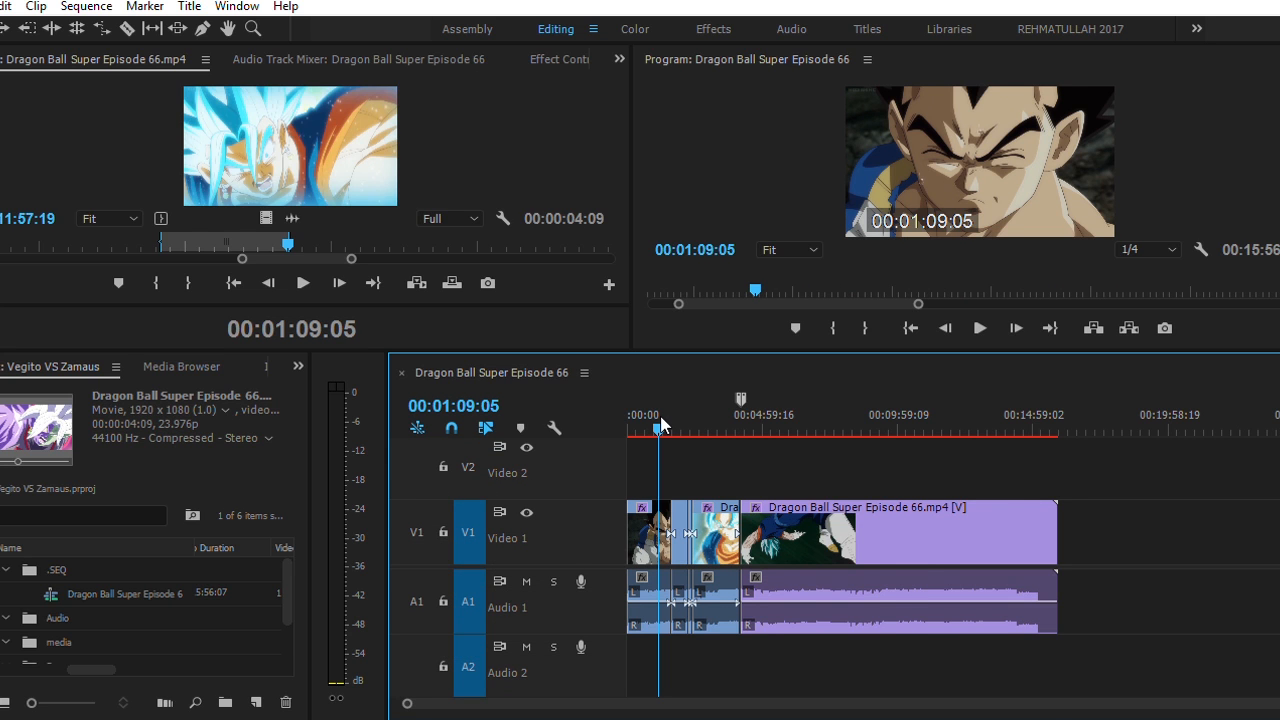
key(equal)
key(equal)
key(minus)
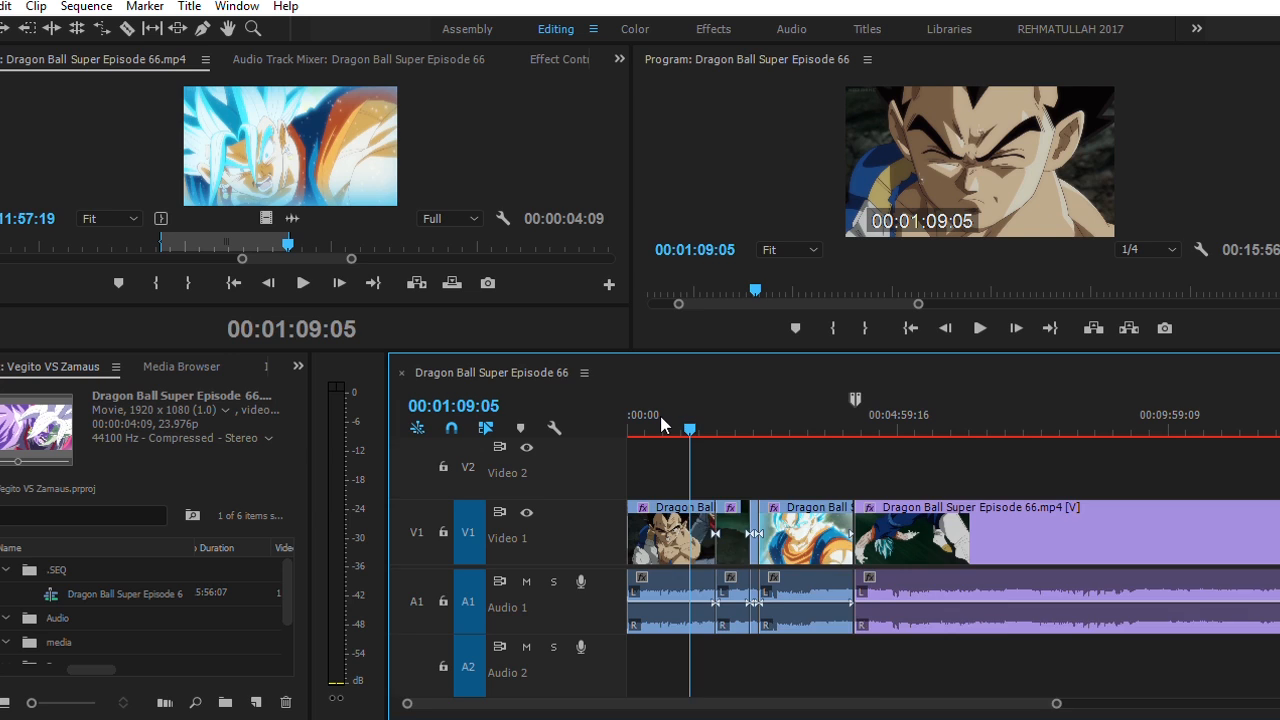
key(minus)
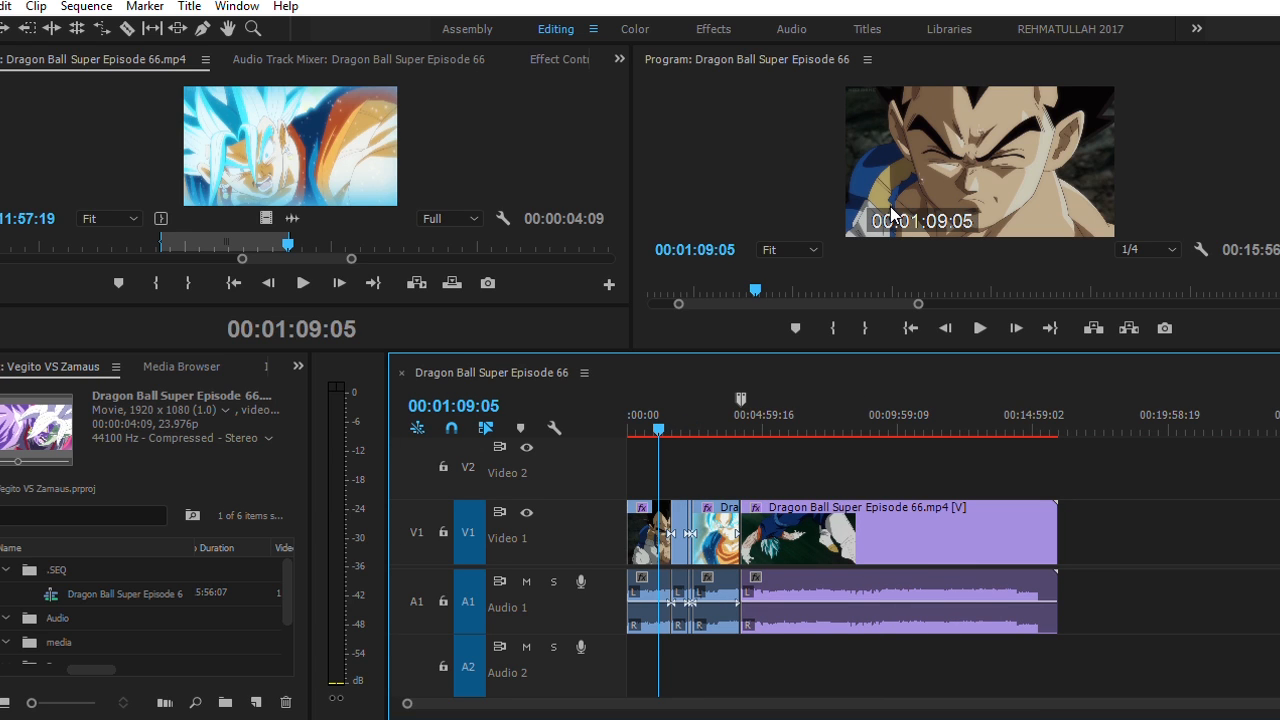
- Confirm the Program monitor's overlay settings with Sequence Timecode and Bottom Alignment, and move the playhead to 00:01:04:17
click(1201, 230)
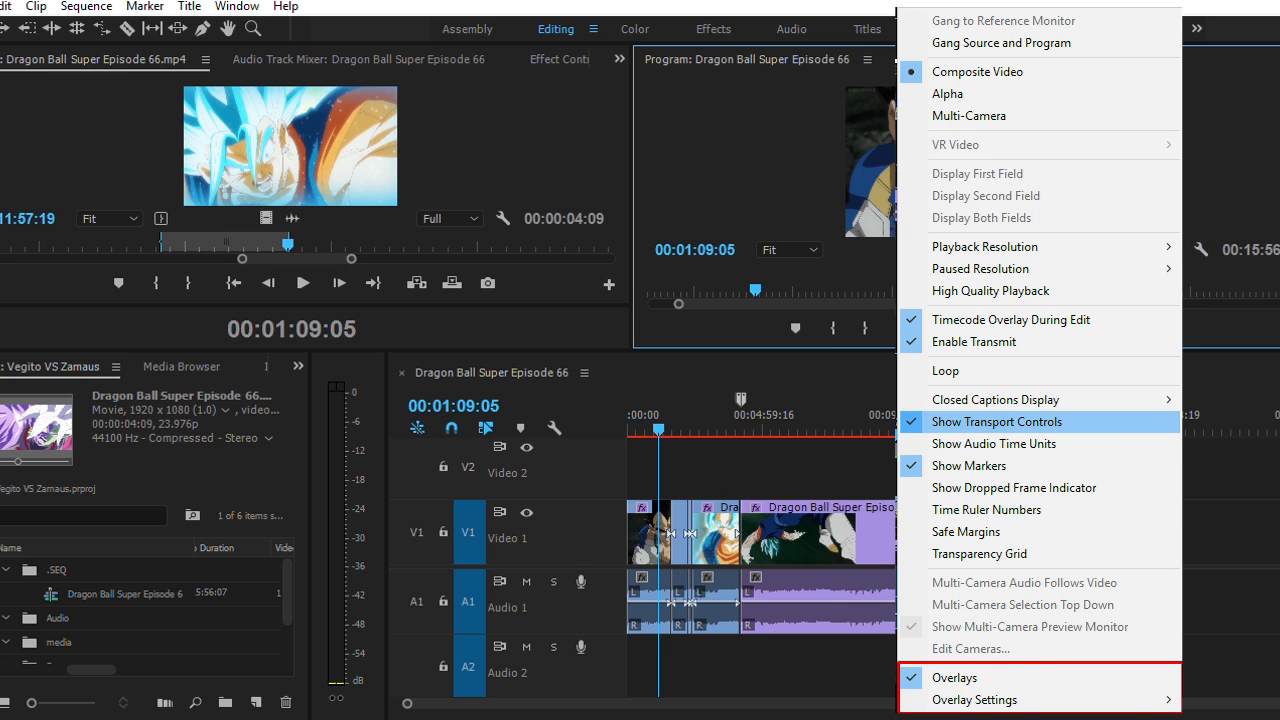
click(968, 663)
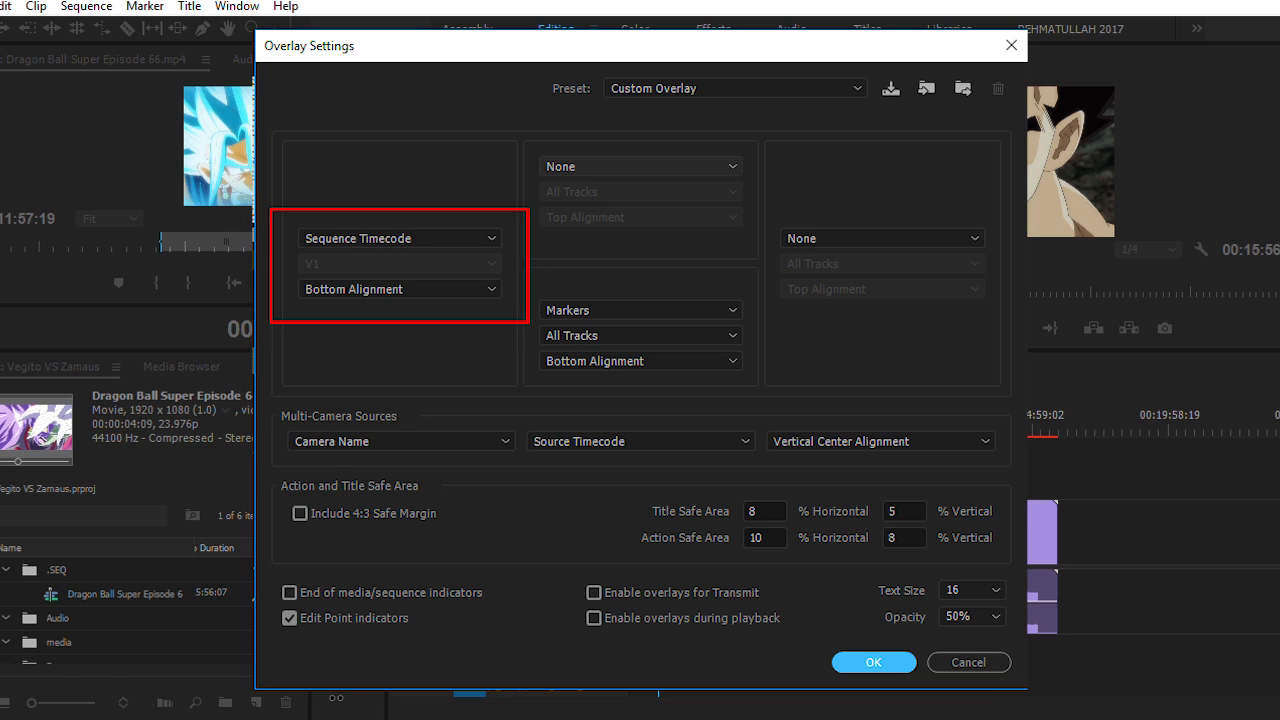
click(873, 662)
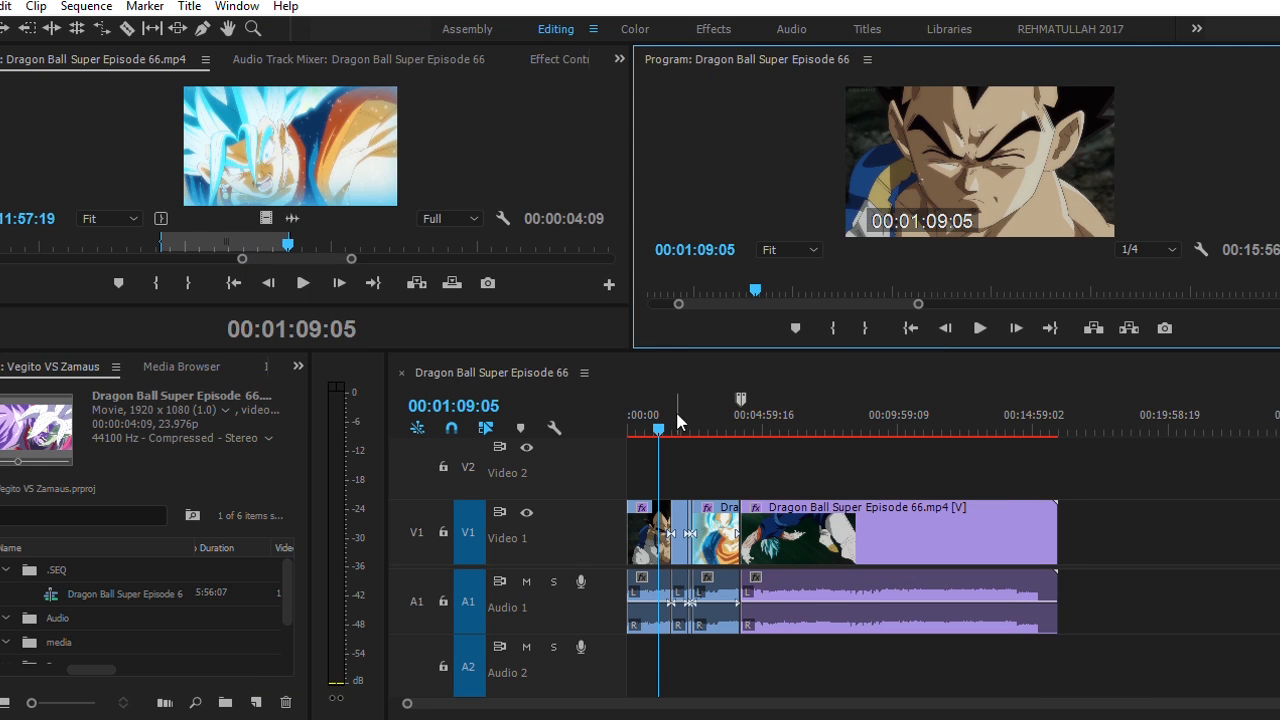
click(655, 418)
drag(654, 412, 656, 413)
- Change the Program monitor's overlay to File Name for track V1 with Vertical Center Alignment
click(1205, 218)
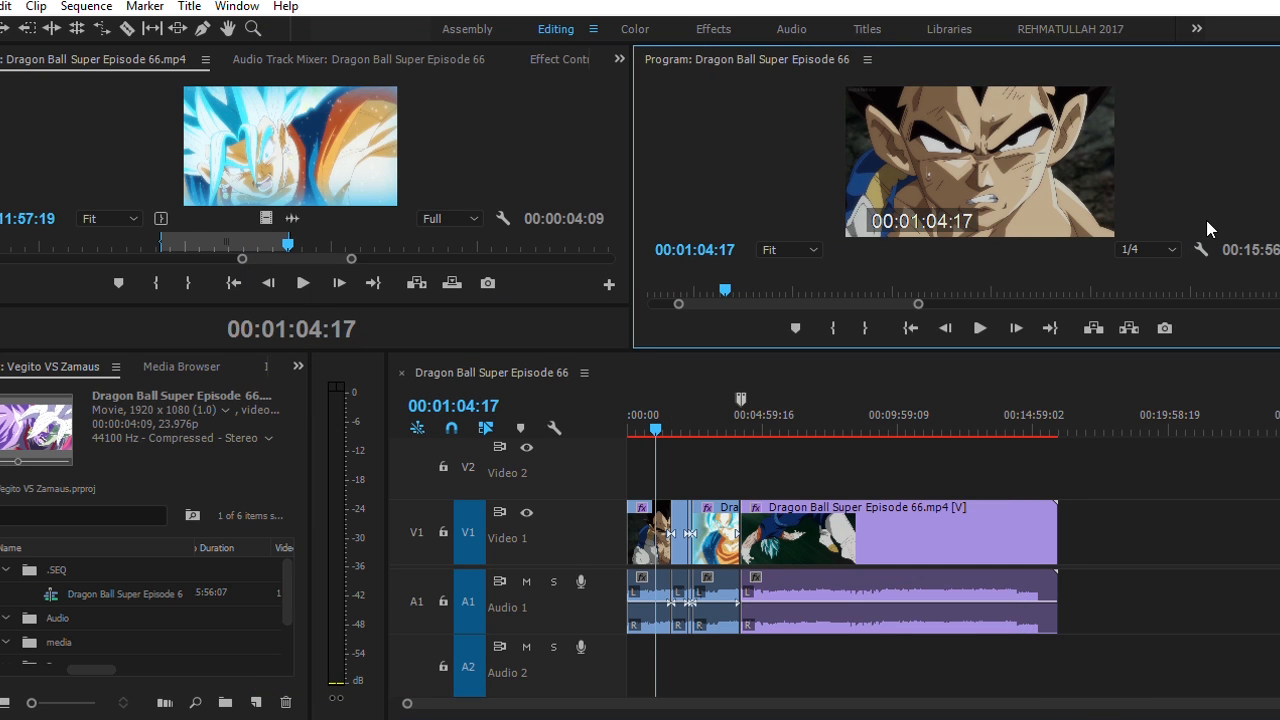
key(ctrl+m)
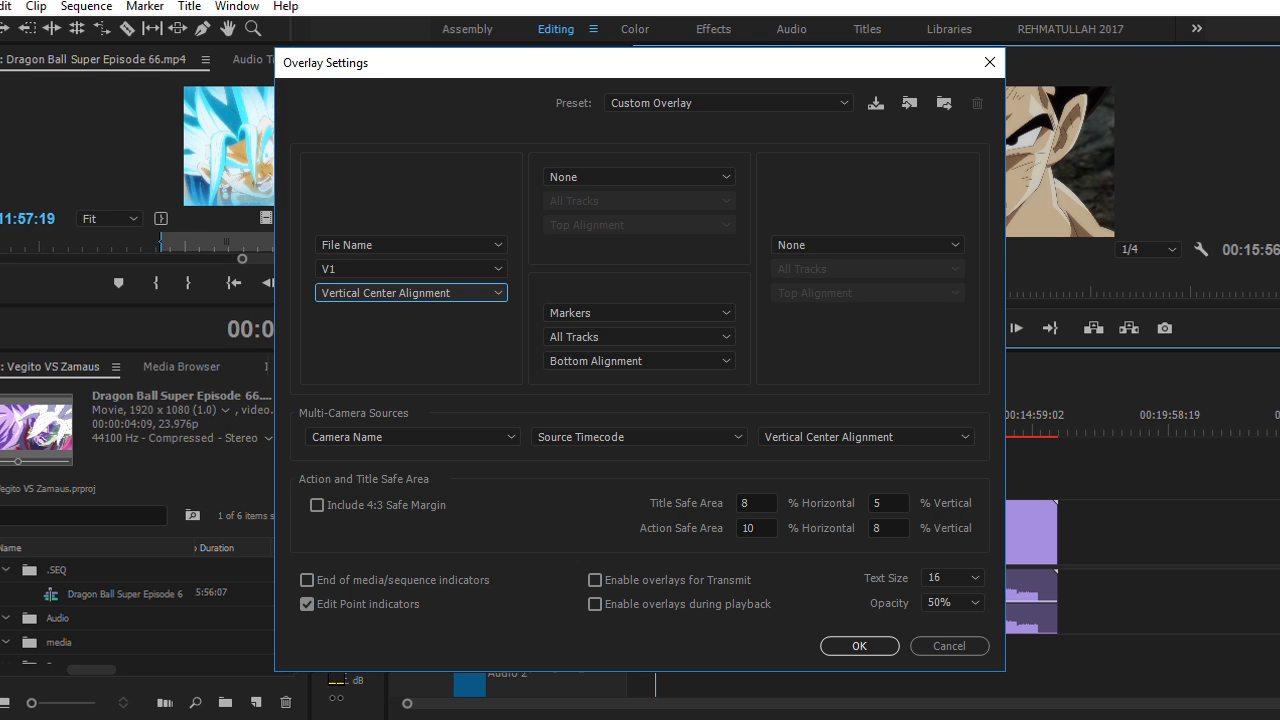
key(Return)
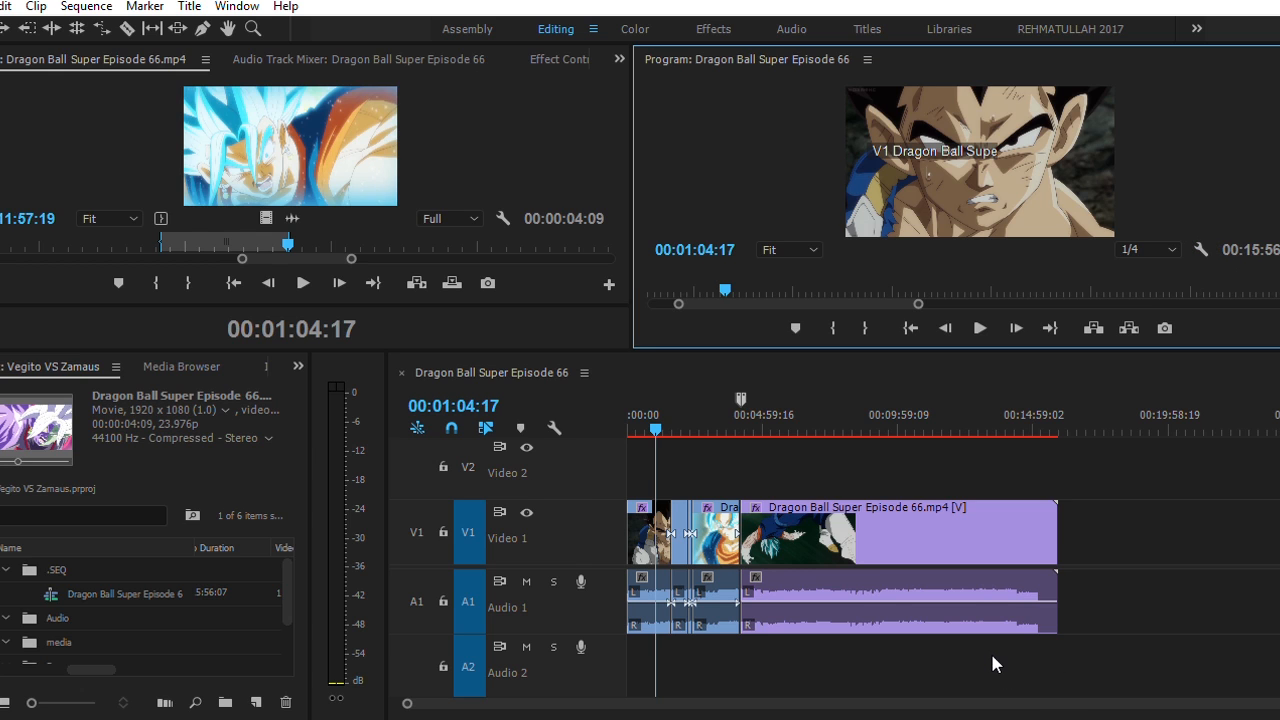
- Restore the Program monitor's overlay to the sequence timecode at the bottom of the picture
key(ctrl+m)
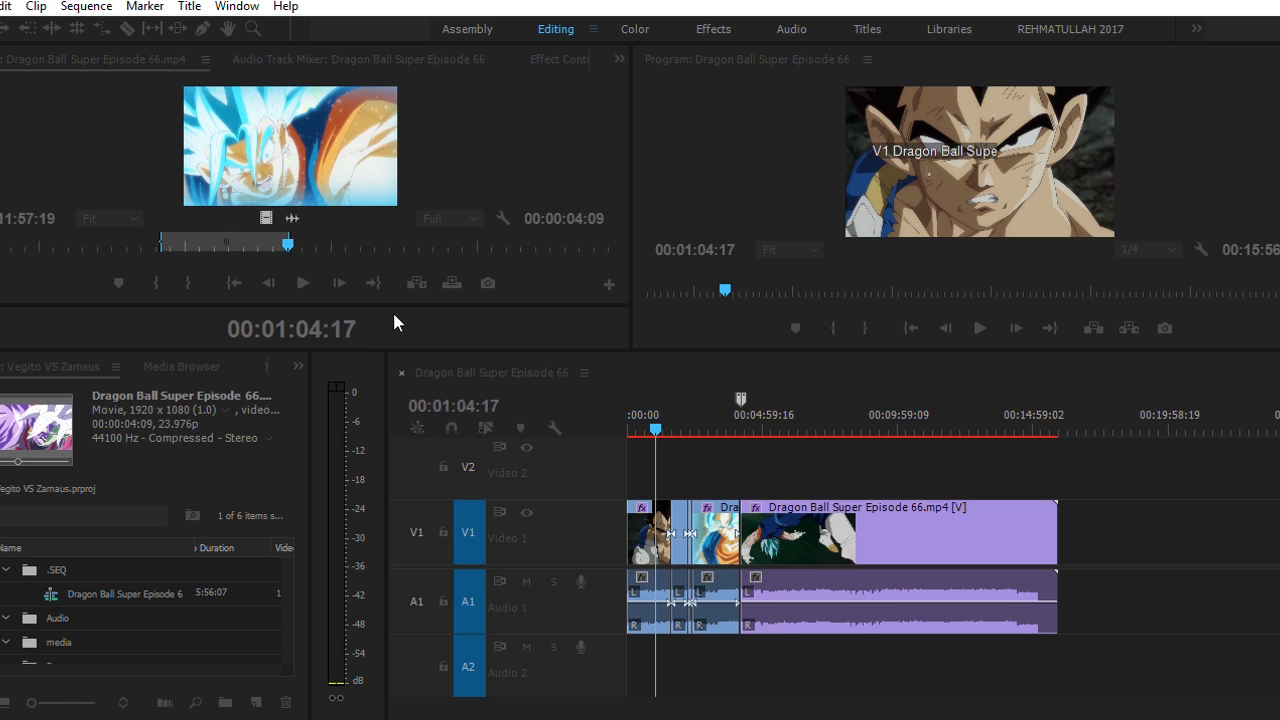
click(872, 626)
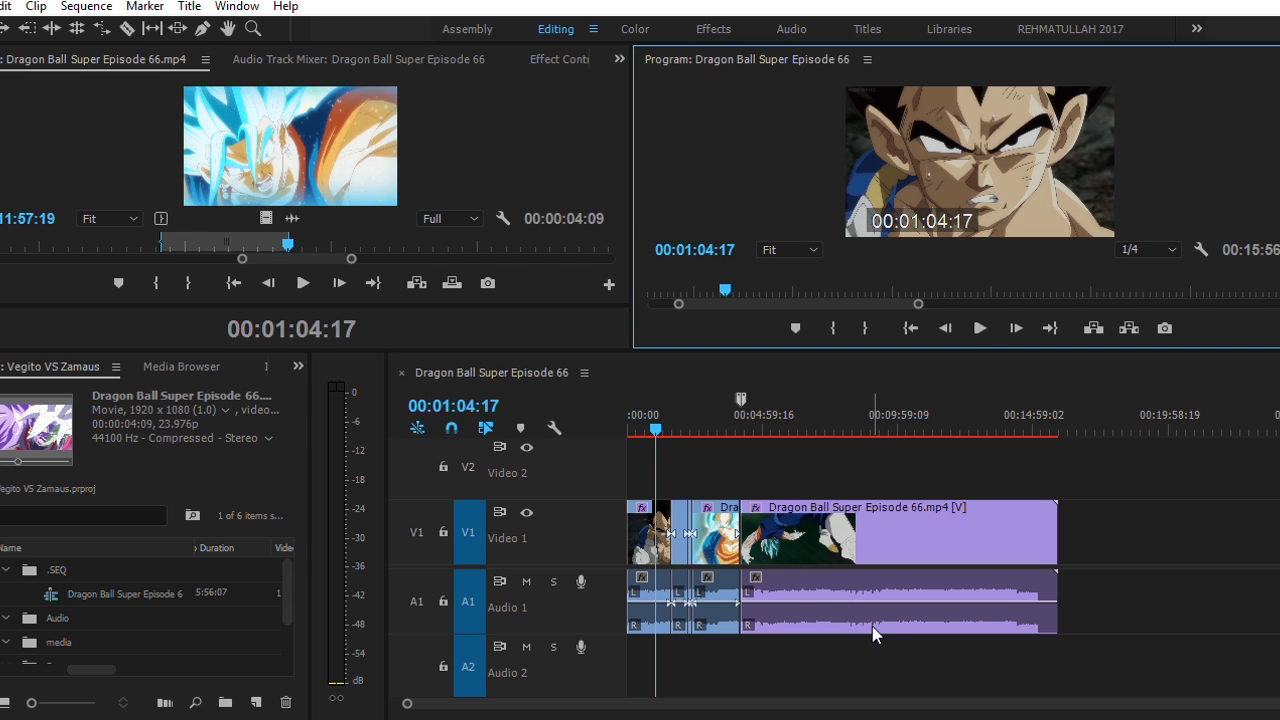
- Switch the active panel back and forth between the Timeline, Project panel and Source monitor
click(700, 362)
click(247, 458)
click(435, 130)
click(660, 360)
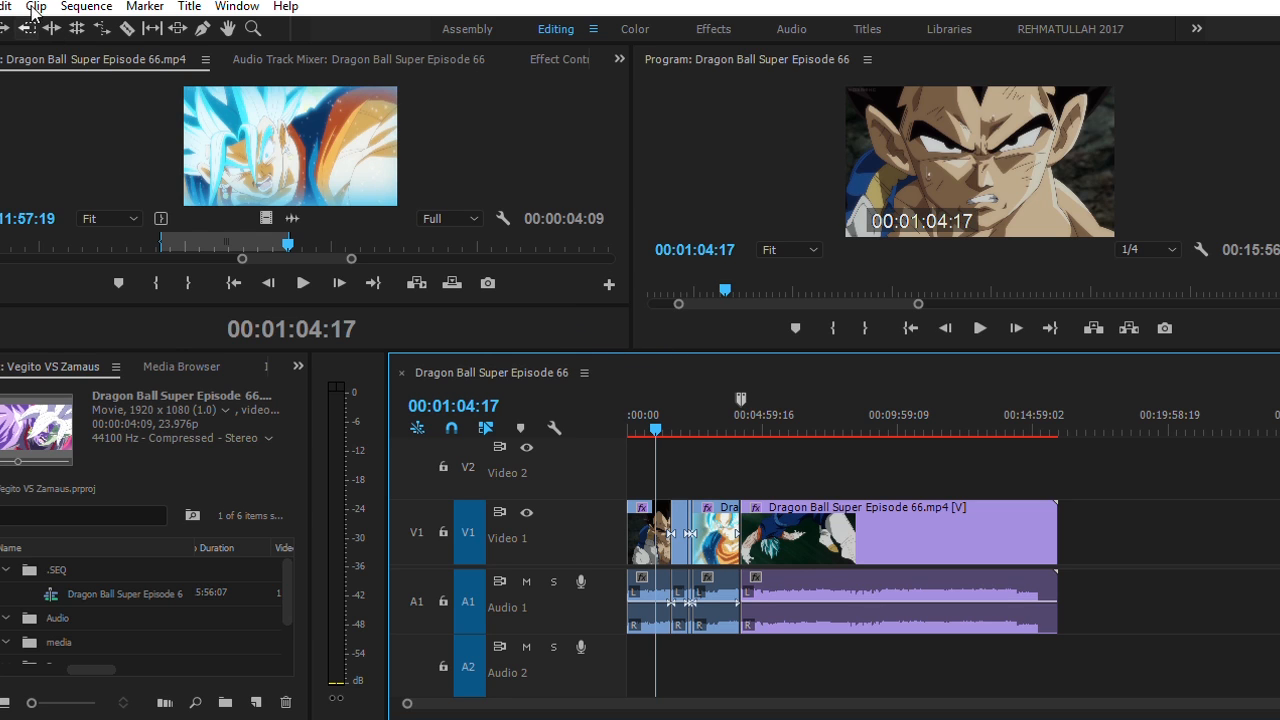
click(72, 497)
click(265, 459)
click(492, 189)
click(701, 359)
- Cycle the active panel through the Project panel, Source monitor, Timeline and Program monitor, ending on the Timeline
key(shift+1)
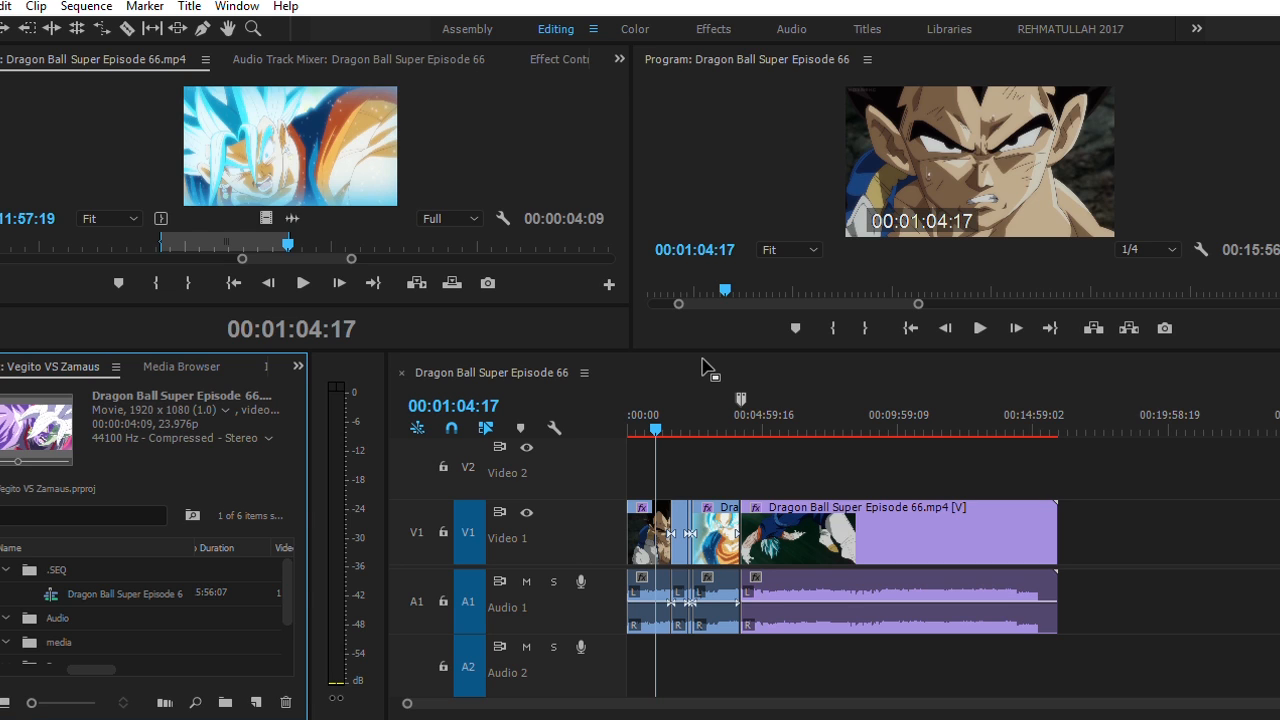
key(shift+2)
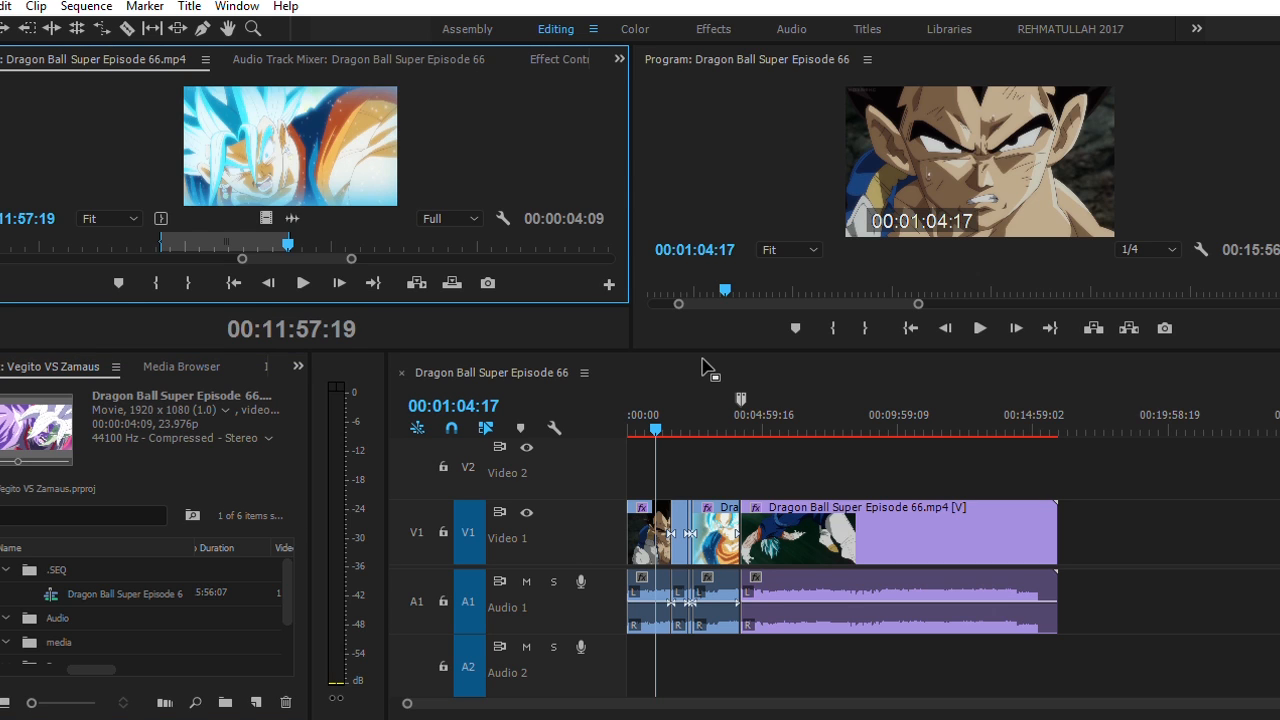
key(shift+3)
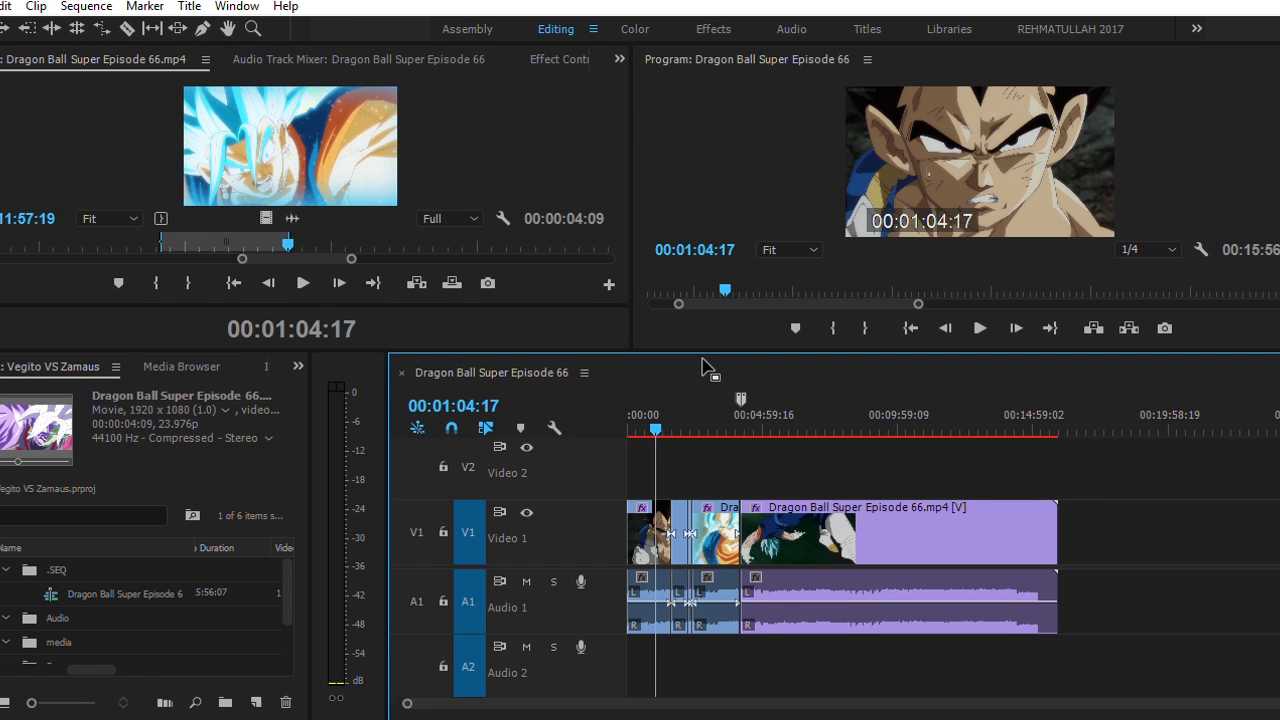
key(shift+4)
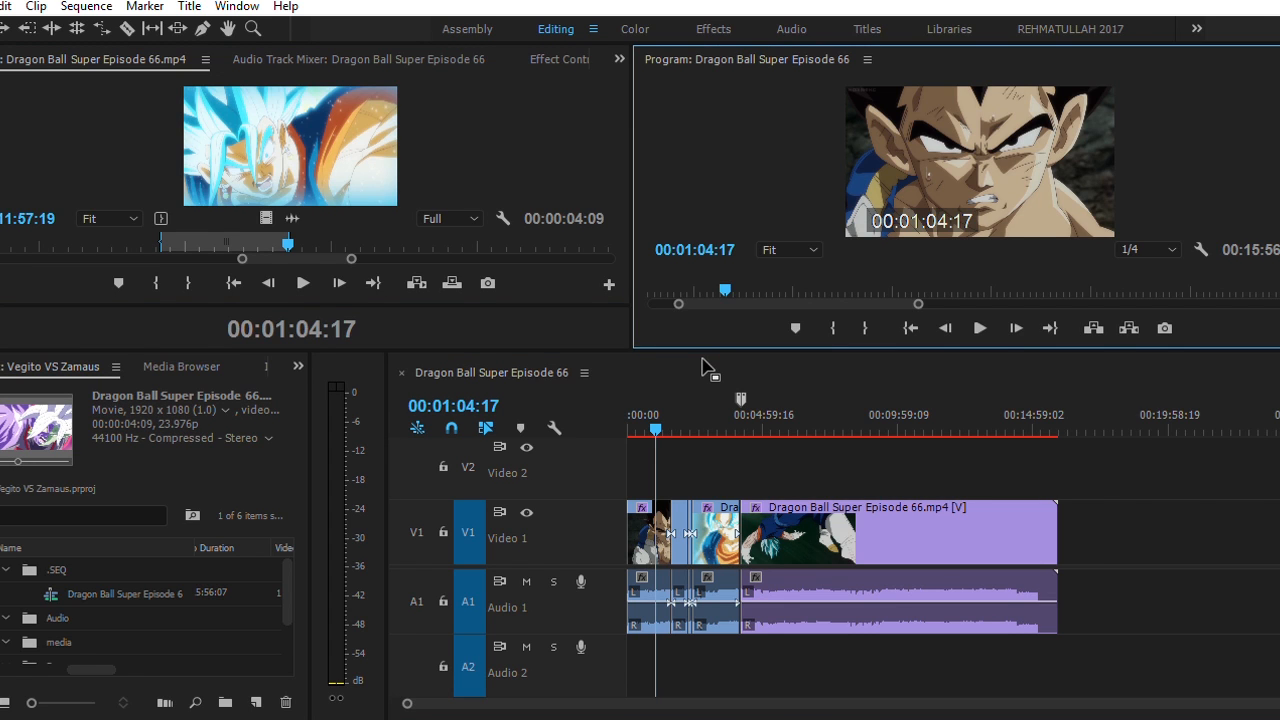
key(shift+1)
key(shift+2)
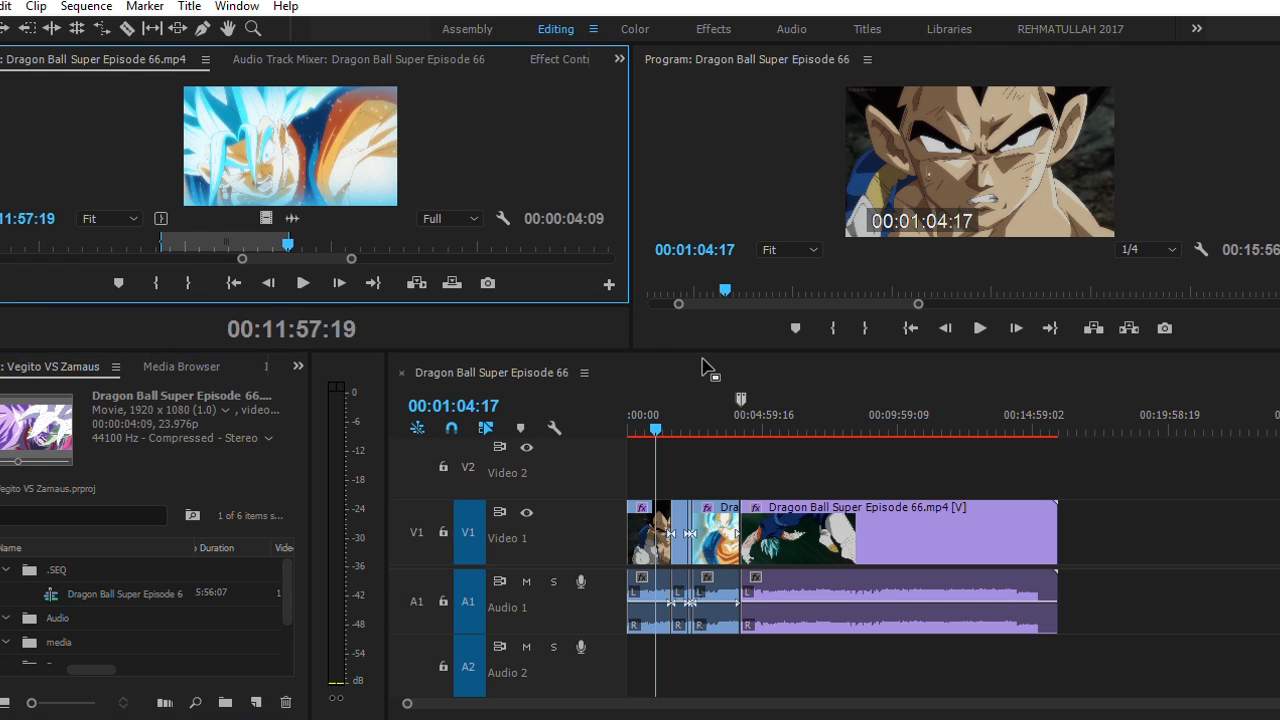
key(shift+1)
key(shift+2)
key(shift+3)
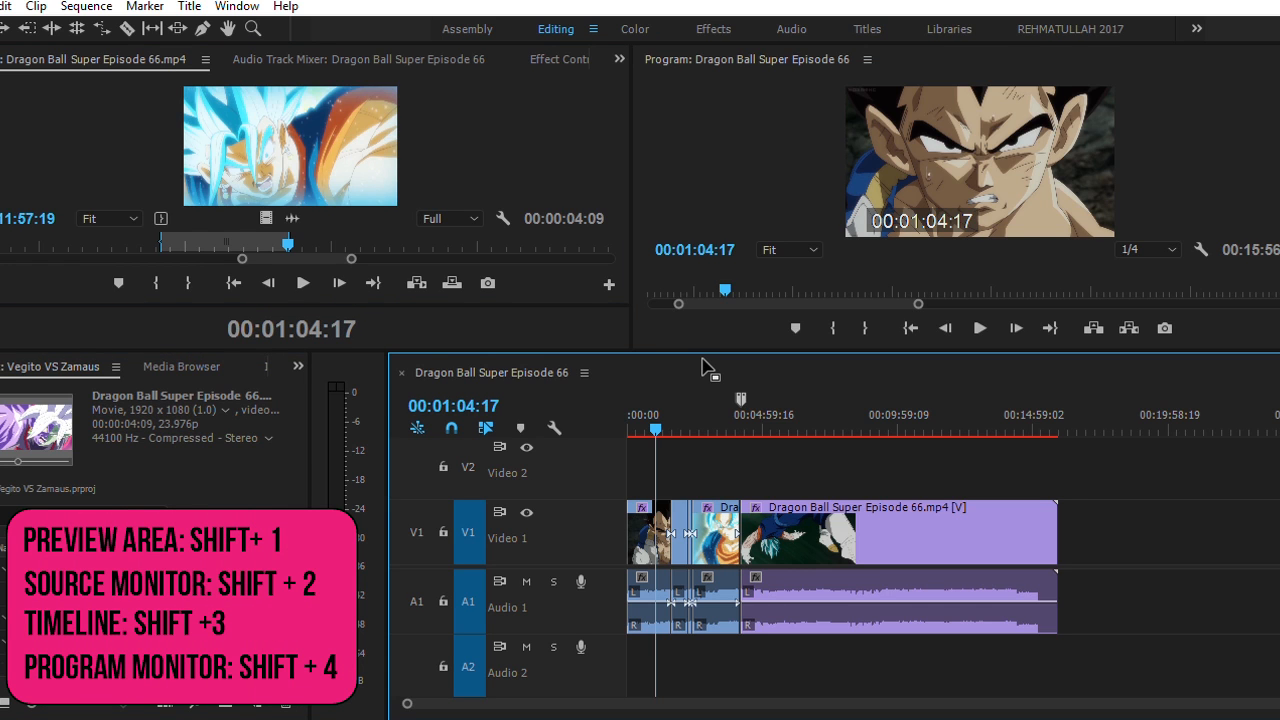
- Switch the active panel to the Program monitor, Timeline and Project panel in turn, ending on the Timeline
key(shift+4)
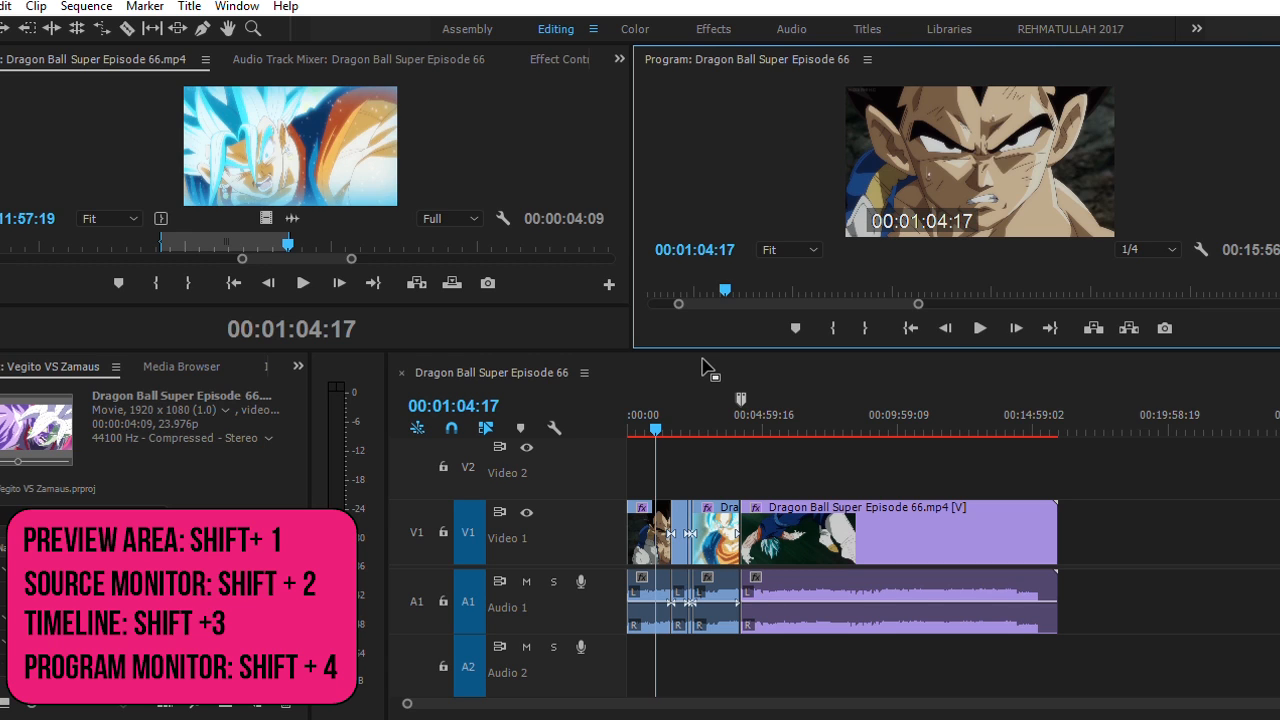
key(shift+3)
key(shift+1)
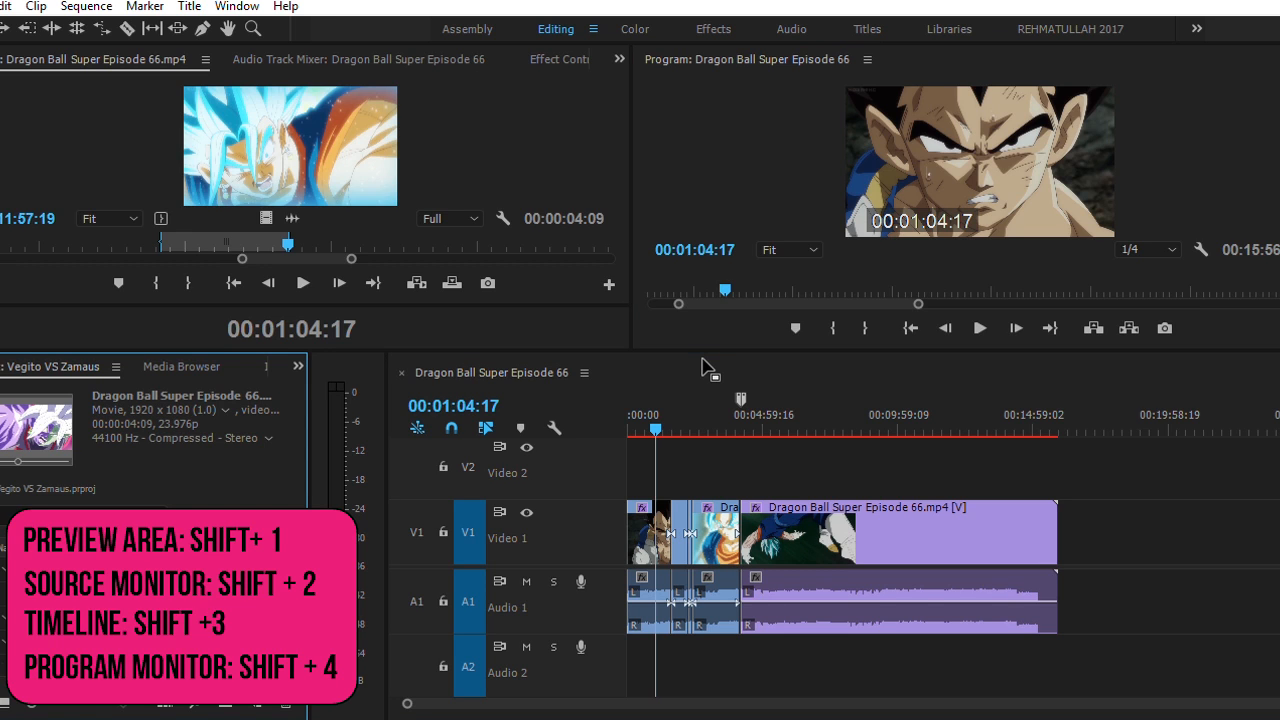
key(shift+3)
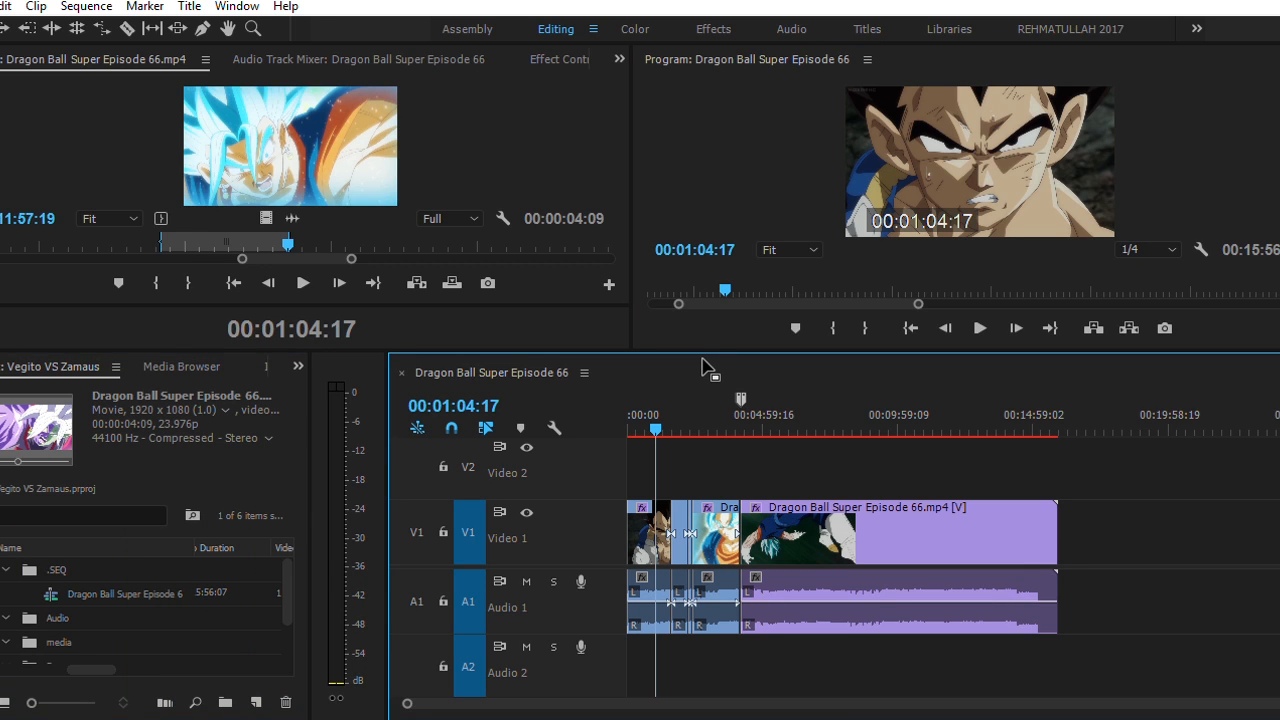
- Play the sequence and split the first clip and its audio at 00:01:08:01 during playback
key(=)
key(=)
key(=)
key(space)
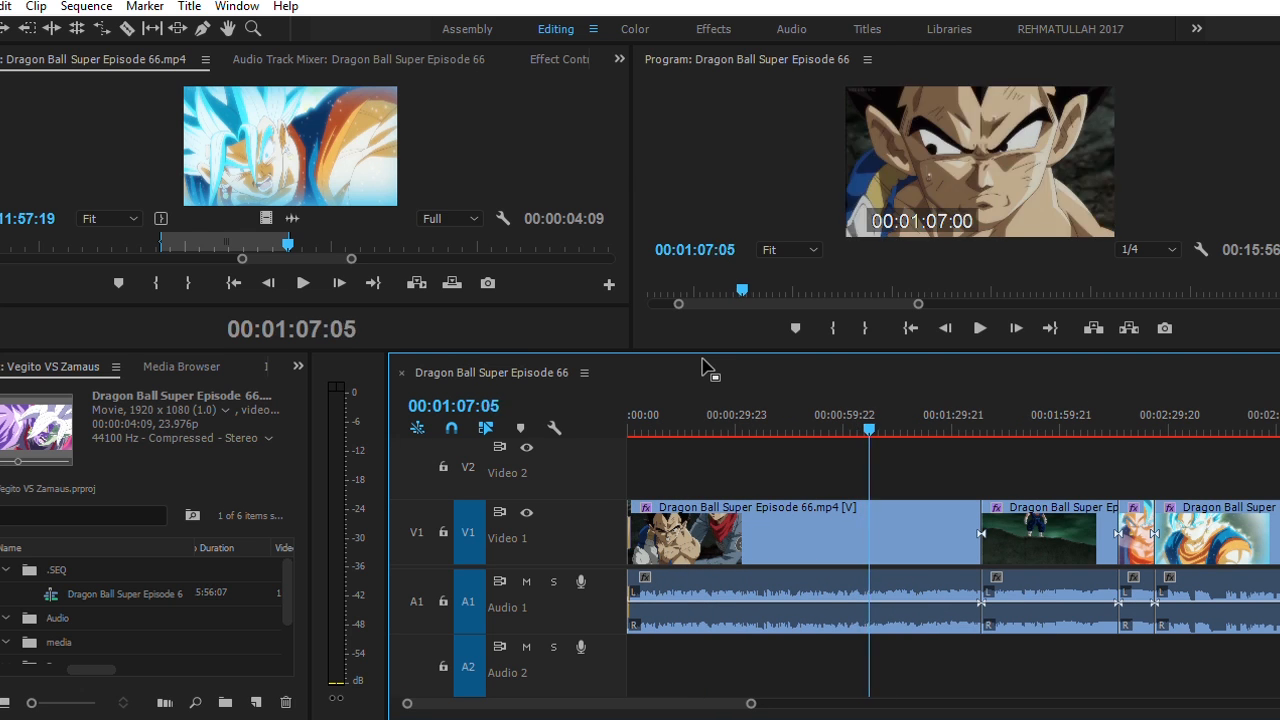
key(ctrl+k)
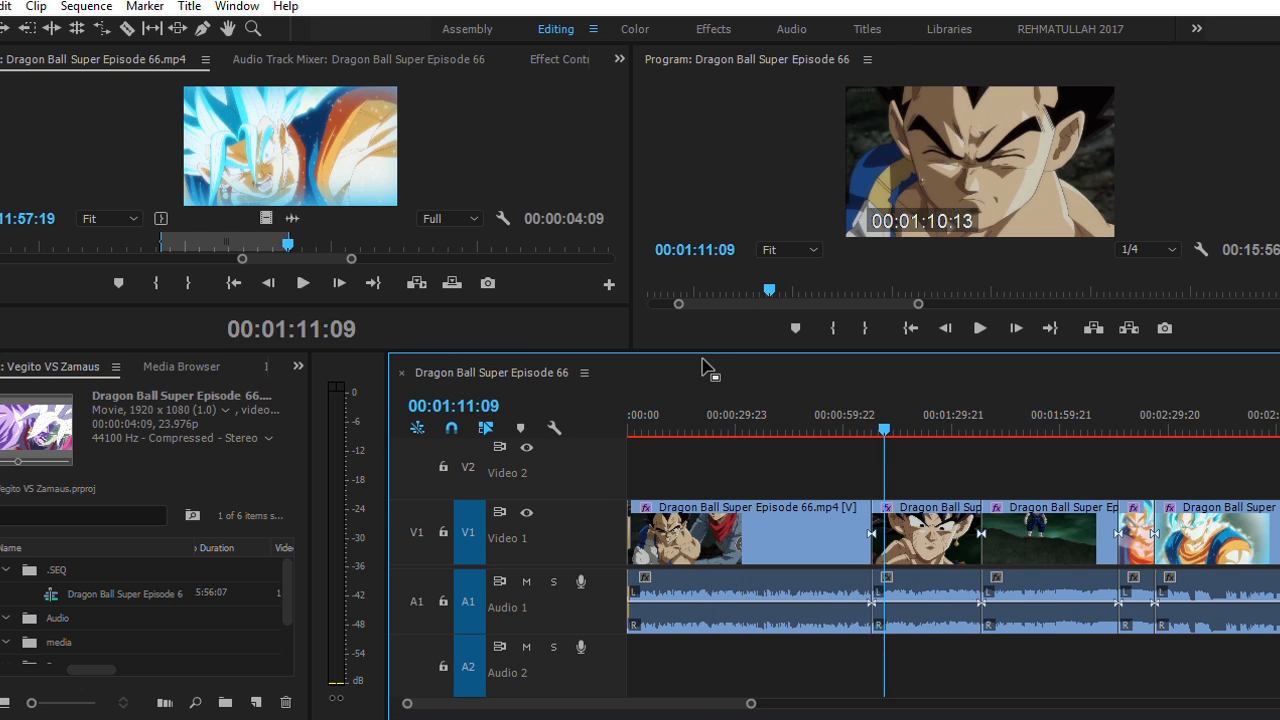
- Stop playback and delete the segment under the playhead, right after the new cut, leaving its gap in place
key(space)
key(d)
key(Delete)
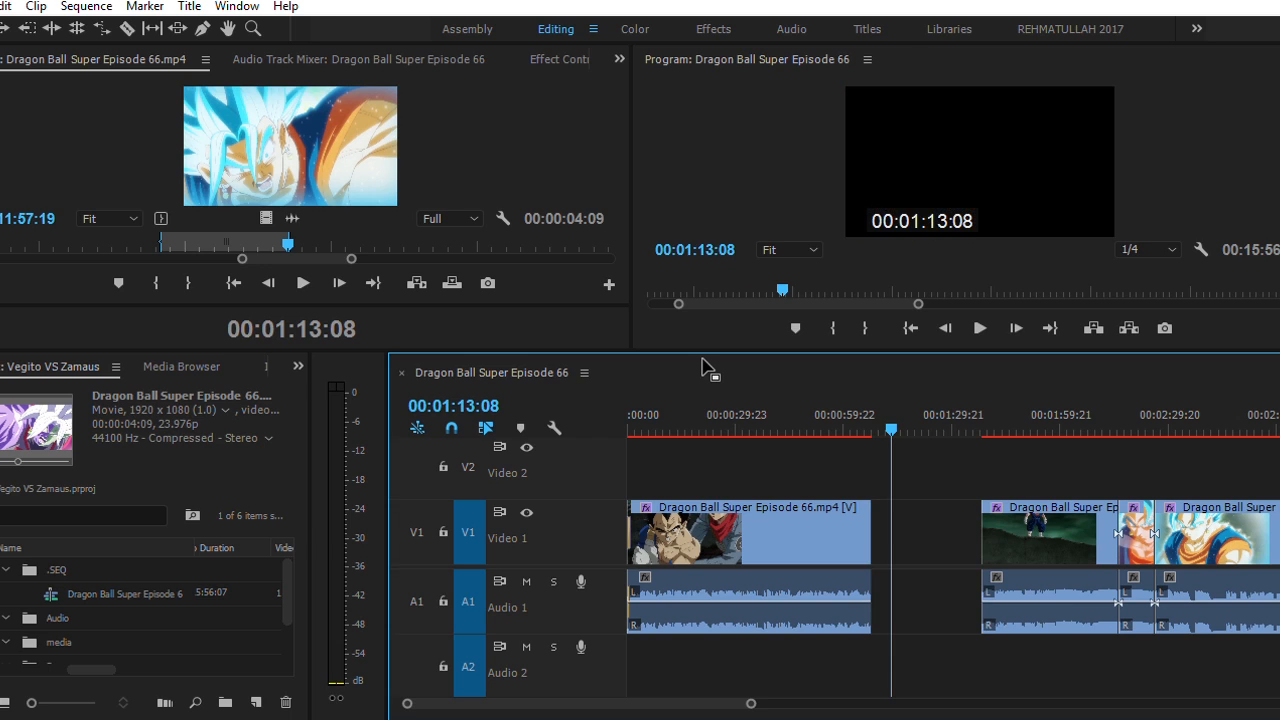
- Maximize the Project panel and move the selection up and down through its bins, ending on the Dragon Ball Super Episode 66.mp4 clip
key(shift+1)
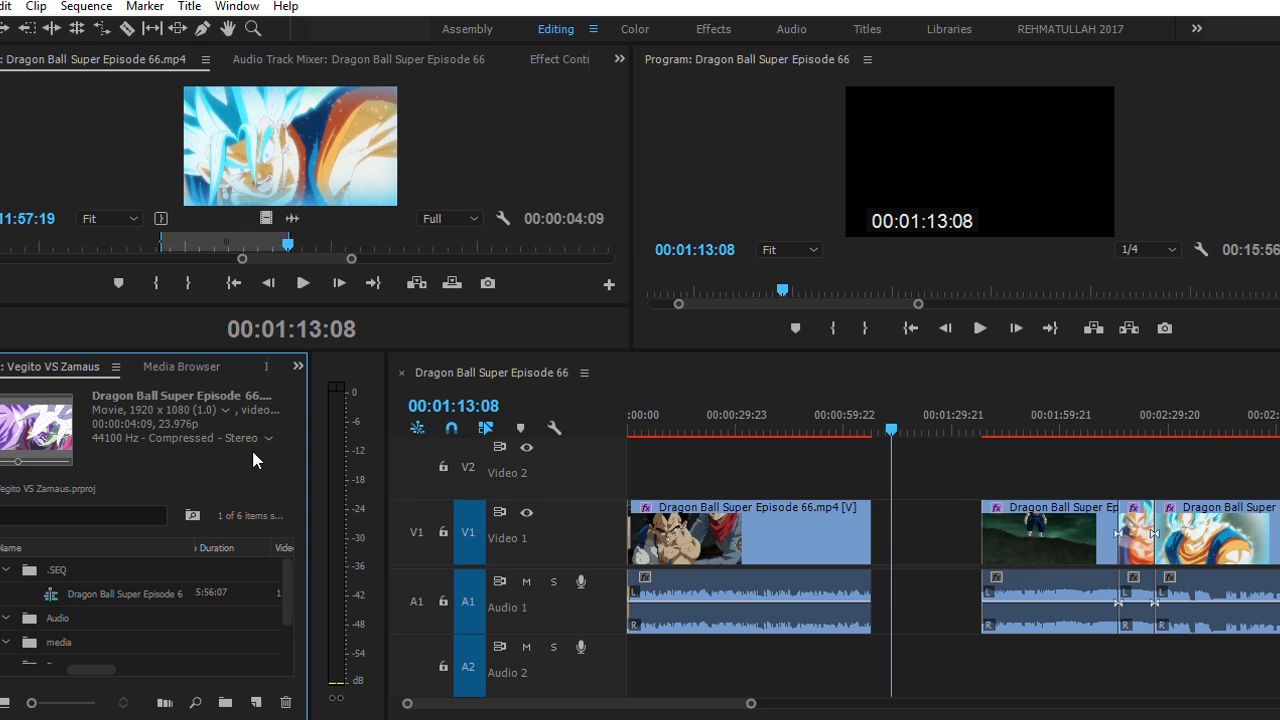
key(grave)
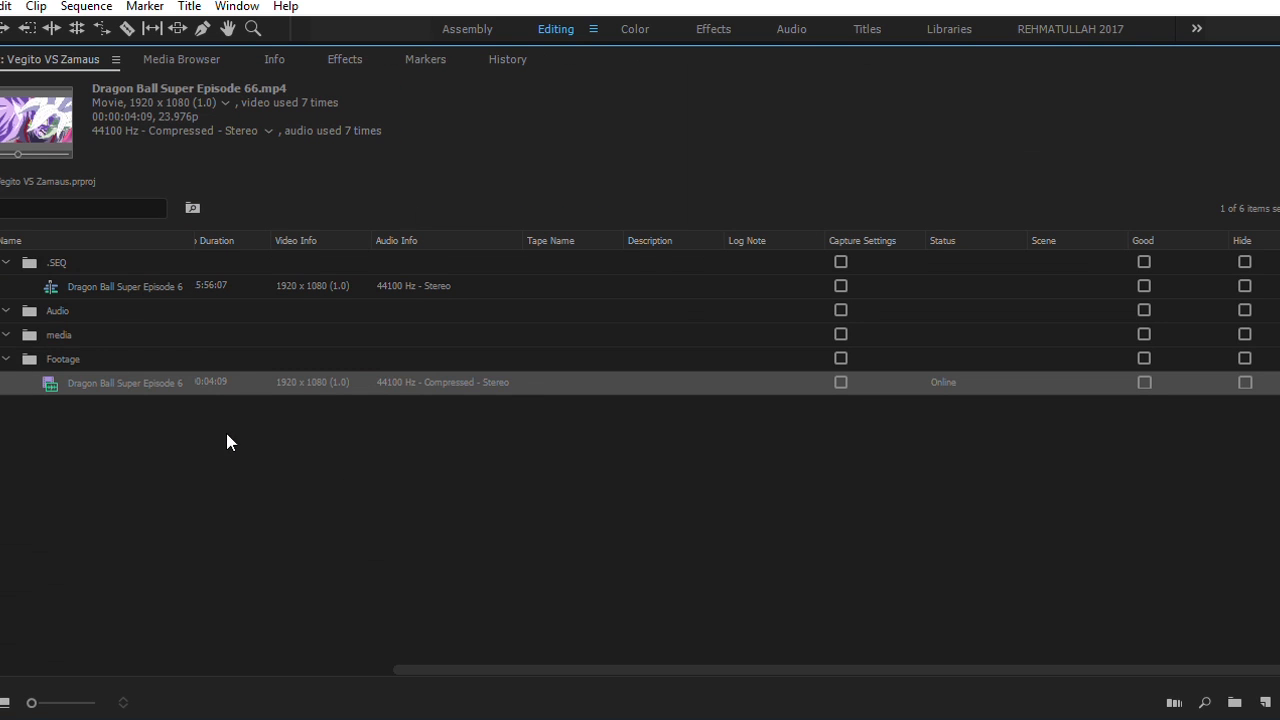
key(Up)
key(Up)
key(Up)
key(Up)
key(Down)
key(Down)
key(Down)
key(Down)
key(Up)
key(Up)
key(Up)
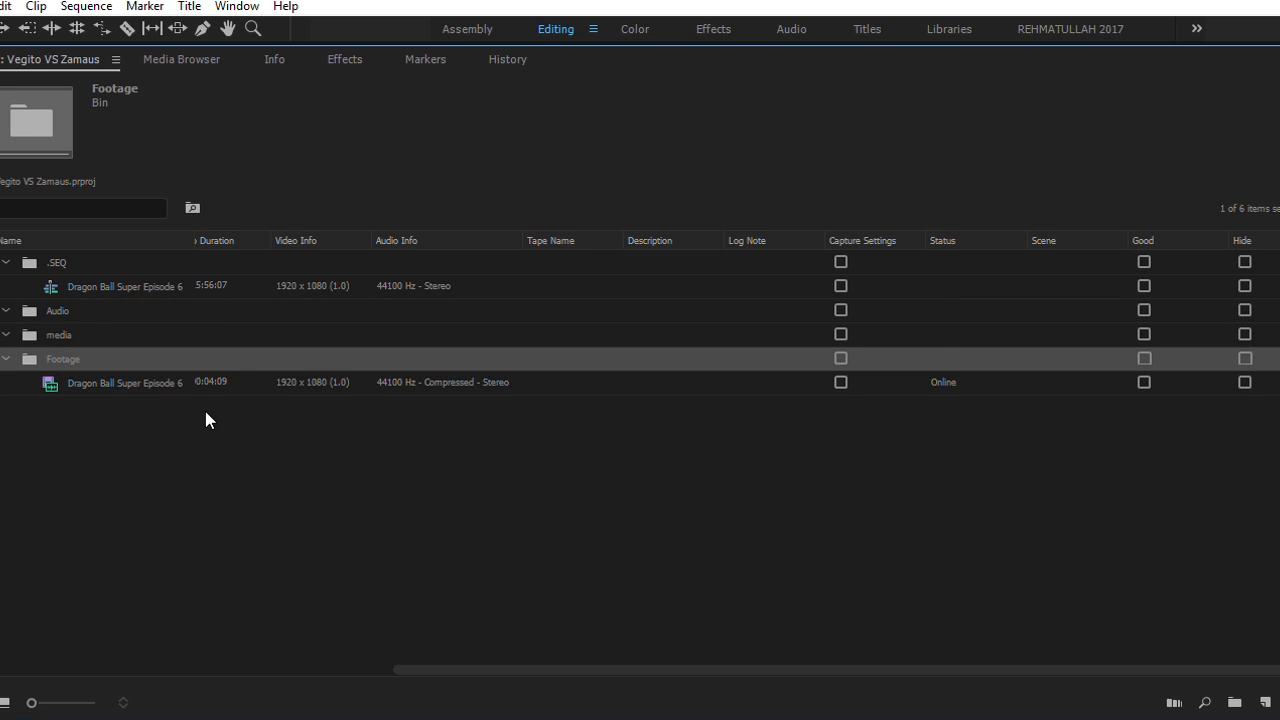
key(Up)
key(Up)
key(Down)
key(Down)
key(Down)
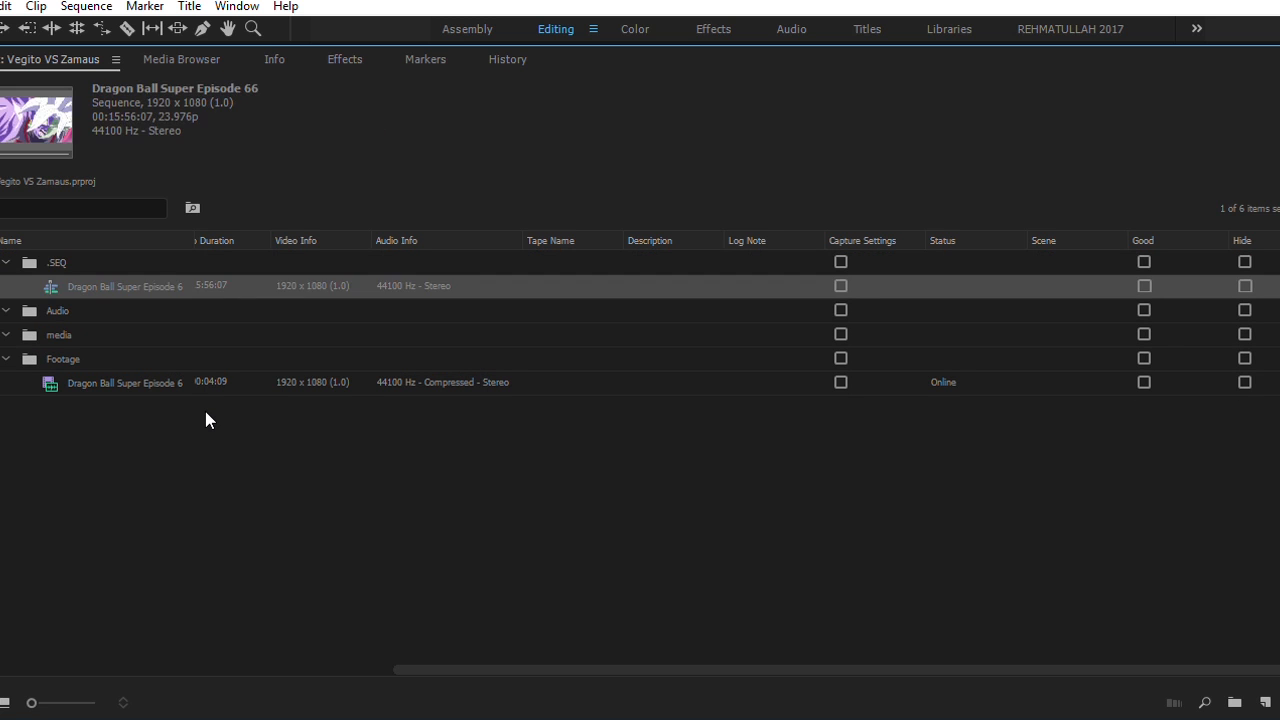
key(Down)
key(Down)
key(Up)
key(Up)
key(Up)
key(Up)
key(Up)
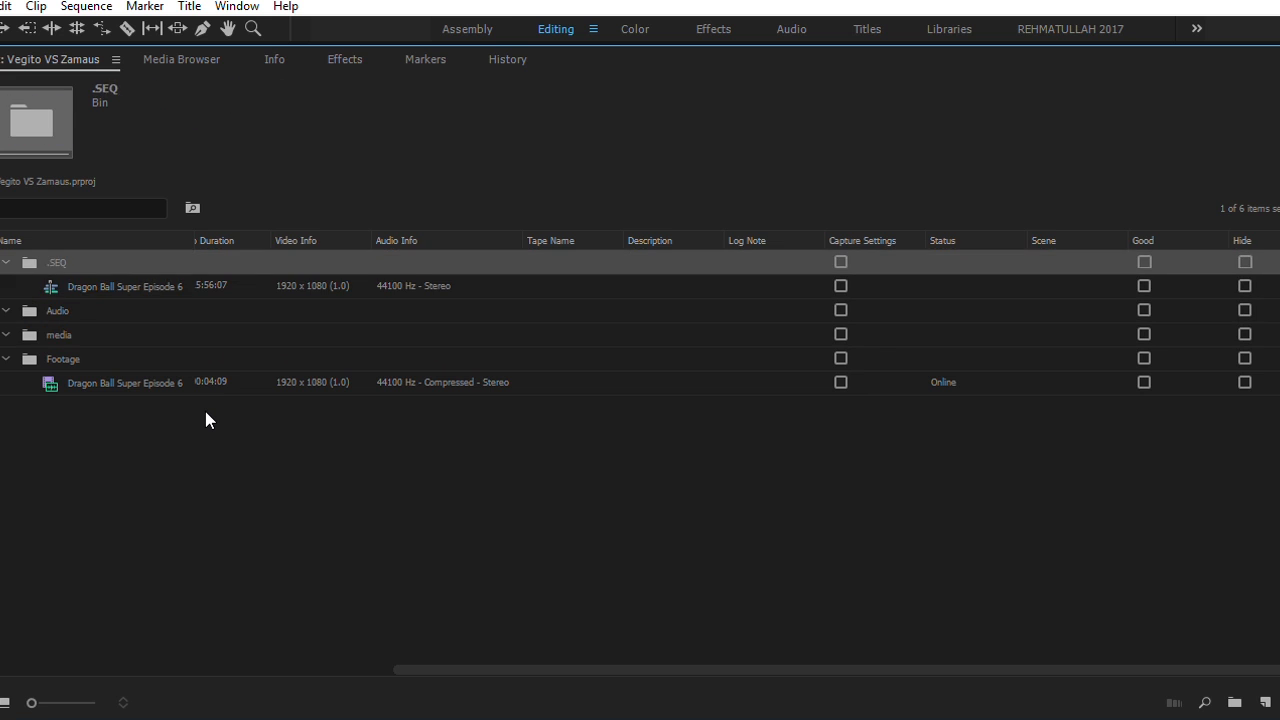
key(Down)
key(Down)
key(Down)
key(Down)
key(Down)
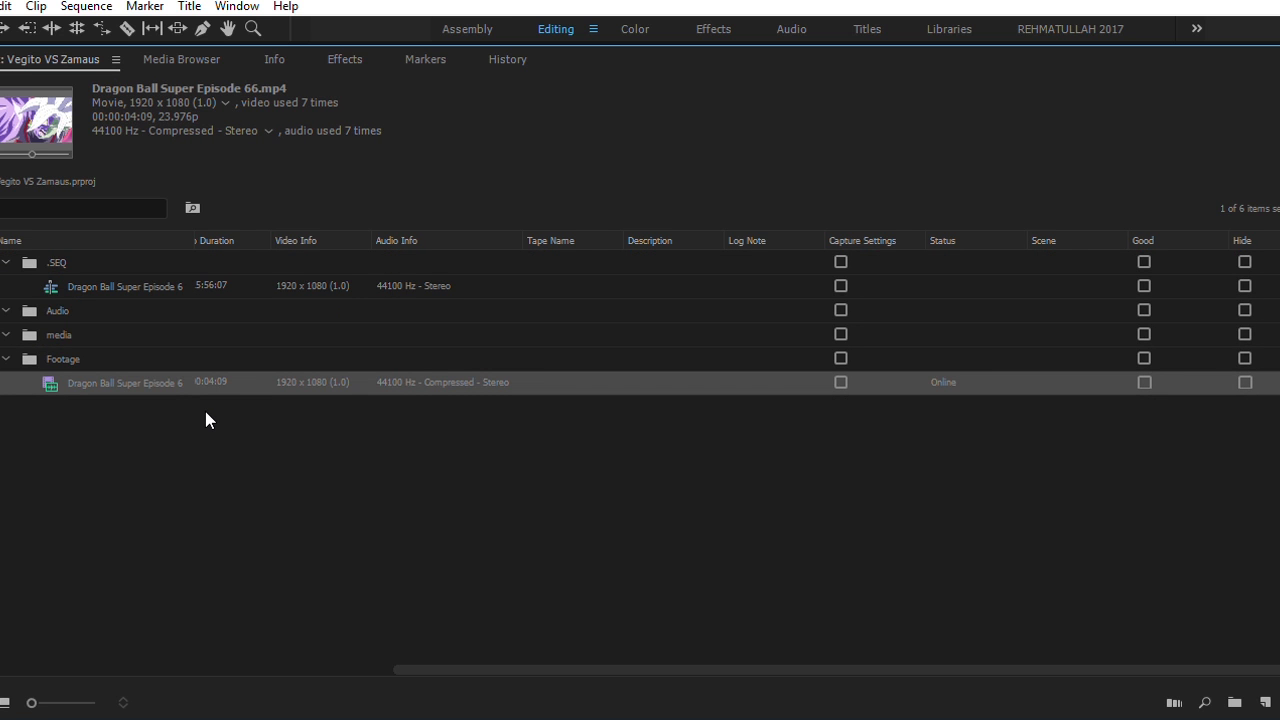
- Restore the normal panel layout with the footage clip open in the Source monitor, and clear the clip's In and Out points
key(grave)
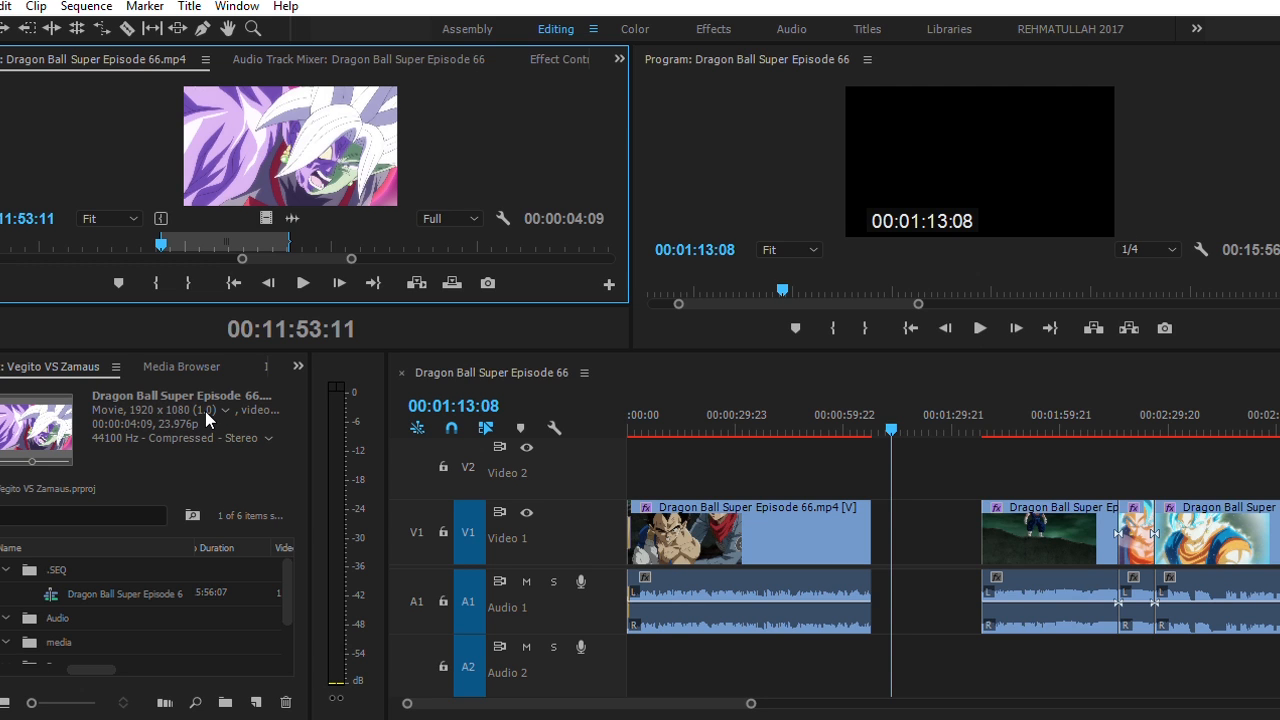
key(ctrl+shift+x)
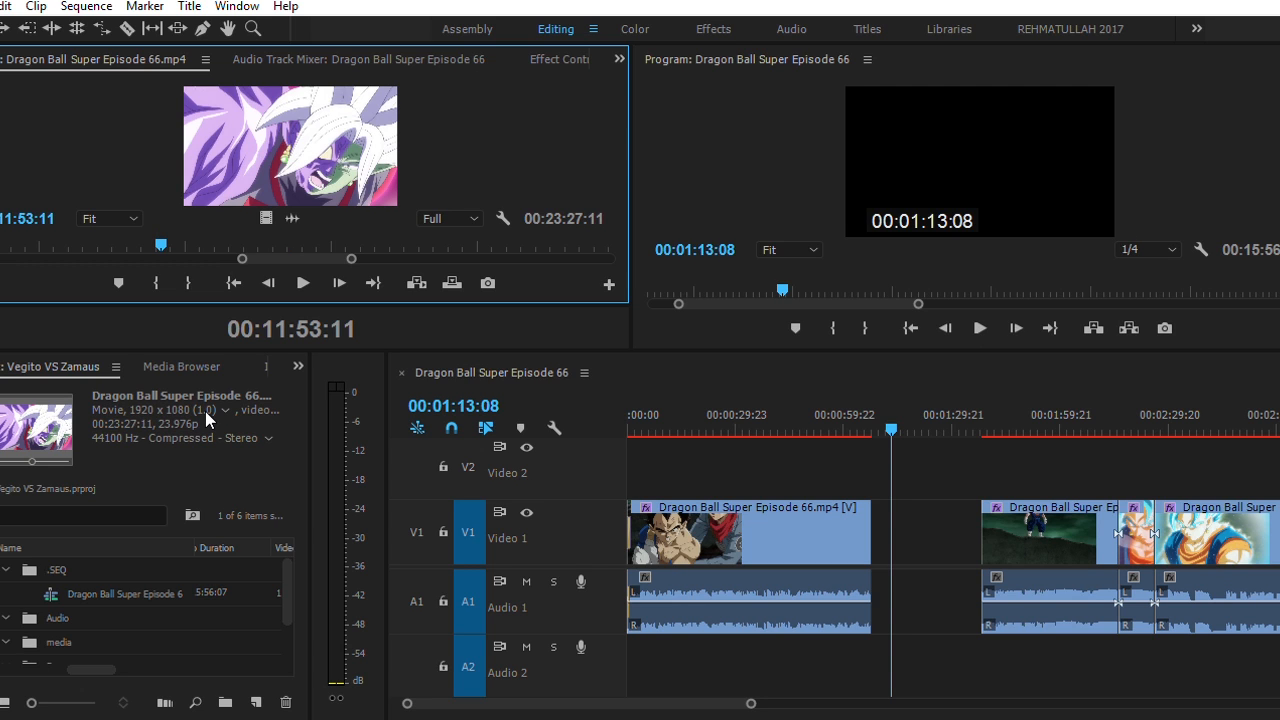
- Mark a new In point at about 00:11:55 and an Out point at 00:11:58:21 on the source clip
key(shift+Right)
key(shift+Right)
key(shift+Right)
key(shift+Right)
key(shift+Right)
key(shift+Right)
key(shift+Right)
key(shift+Right)
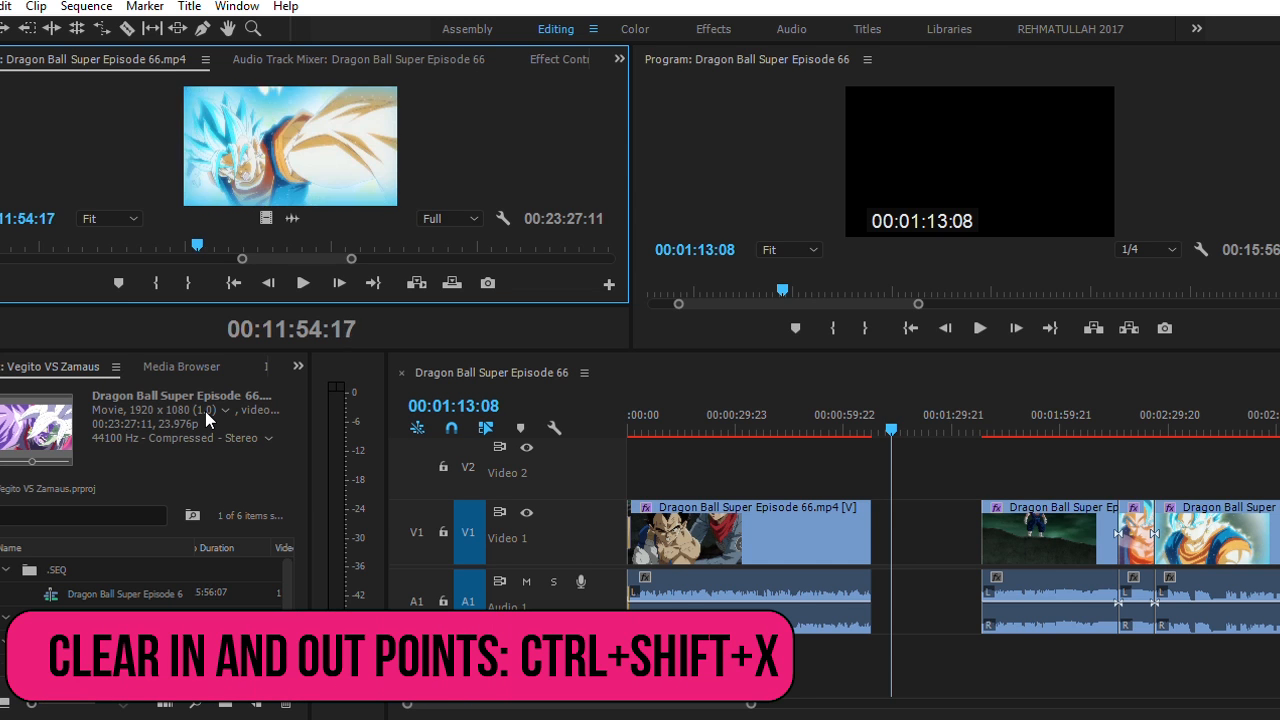
key(i)
key(shift+Right)
key(shift+Right)
key(shift+Right)
key(shift+Right)
key(shift+Right)
key(shift+Right)
key(shift+Right)
key(shift+Right)
key(shift+Right)
key(shift+Right)
key(shift+Right)
key(shift+Right)
key(shift+Right)
key(shift+Right)
key(shift+Right)
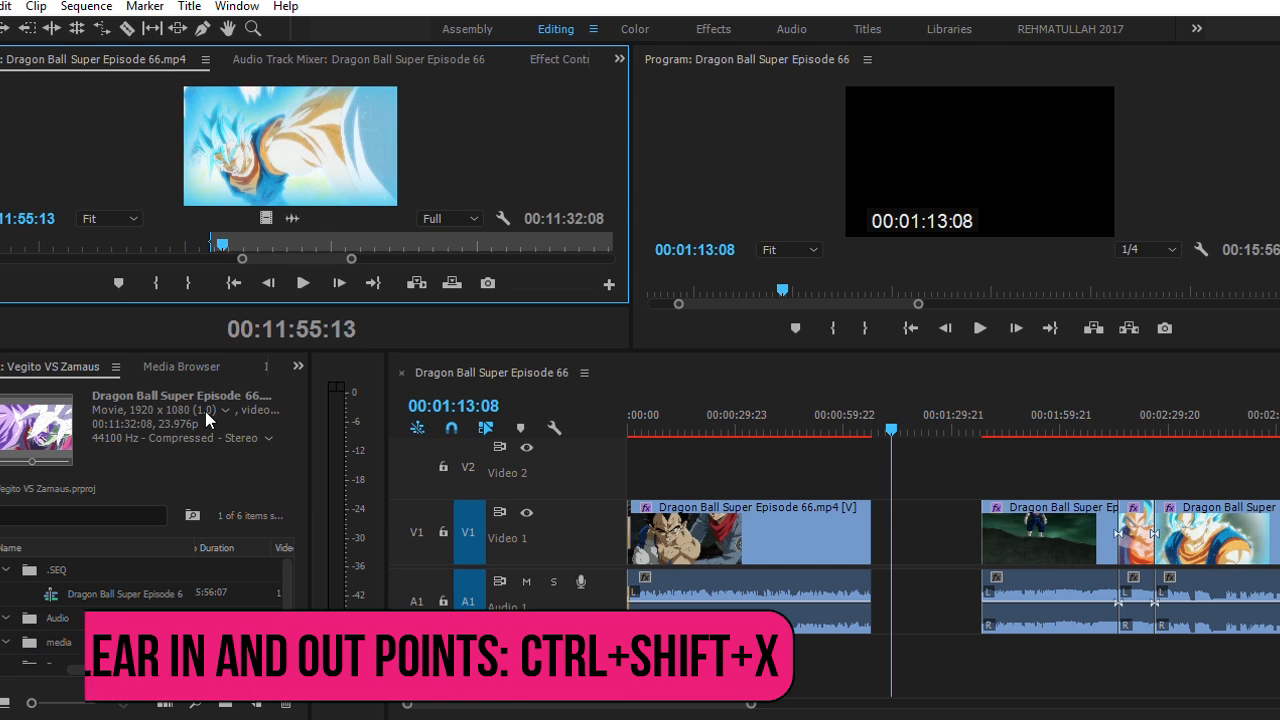
key(shift+Right)
key(shift+Right)
key(shift+Right)
key(o)
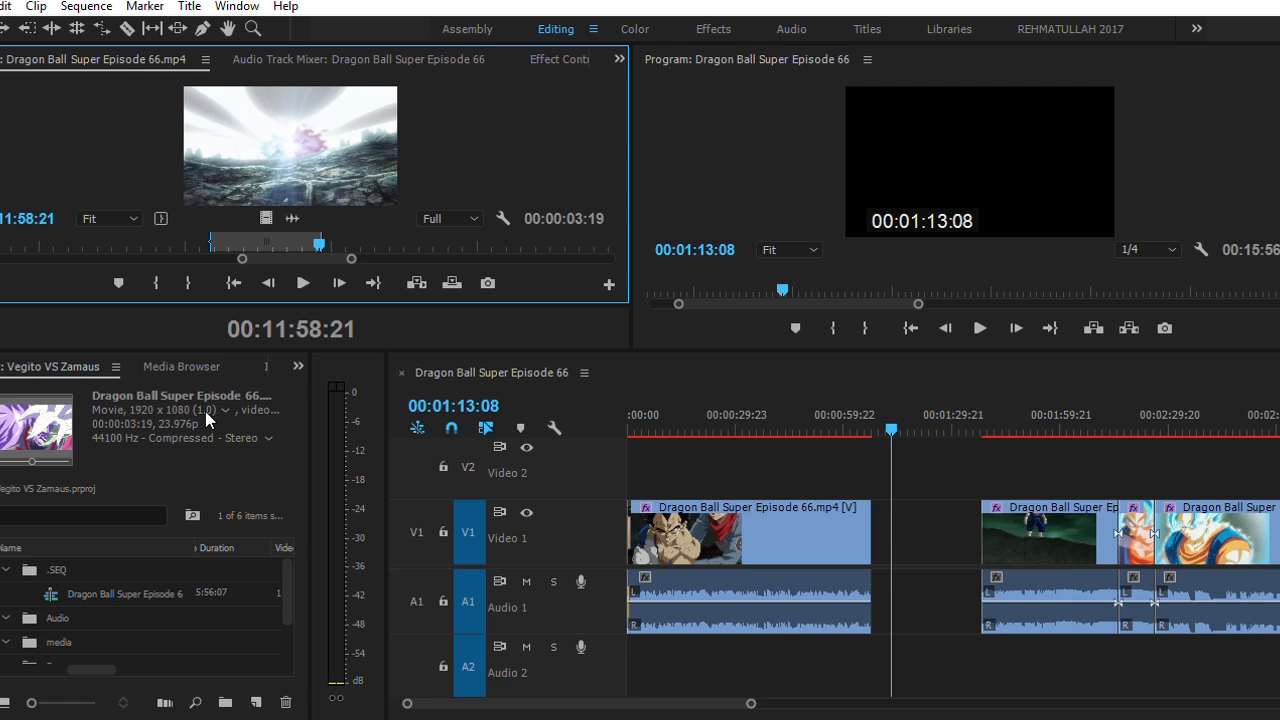
- Move the timeline playhead to the next edit point at 00:01:38:07 and reduce all tracks to a smaller height
key(shift+3)
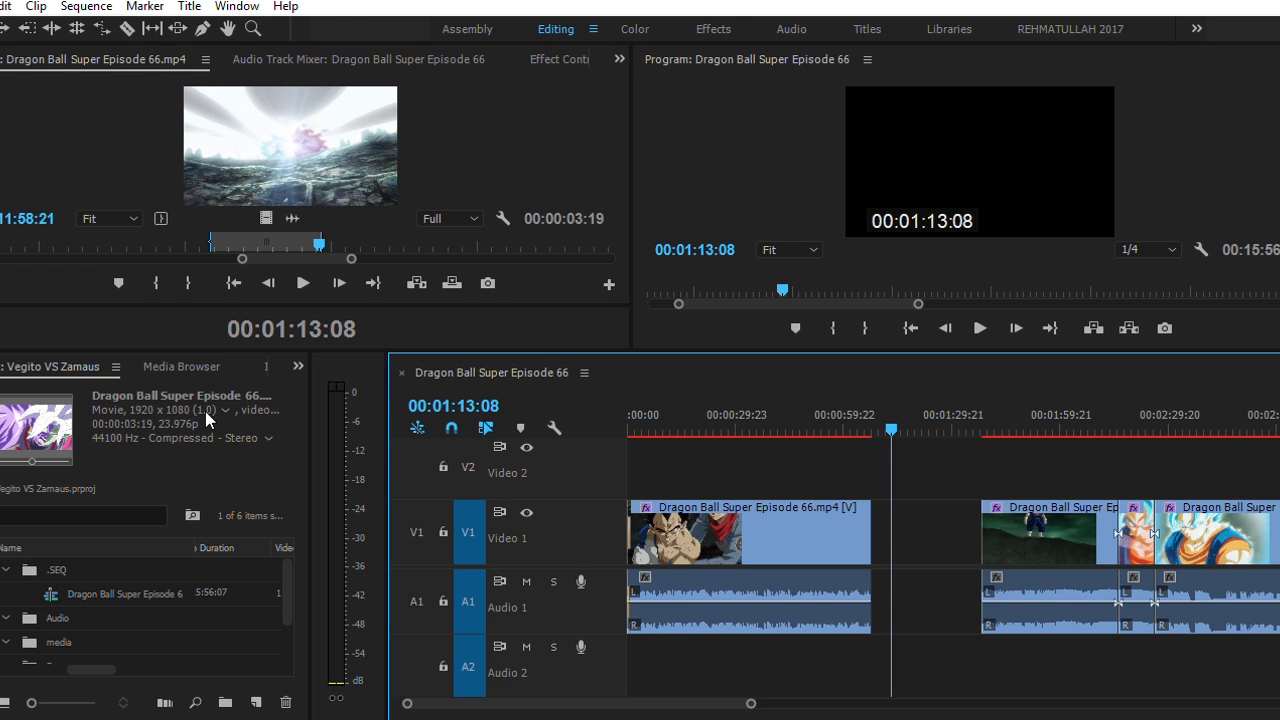
key(Down)
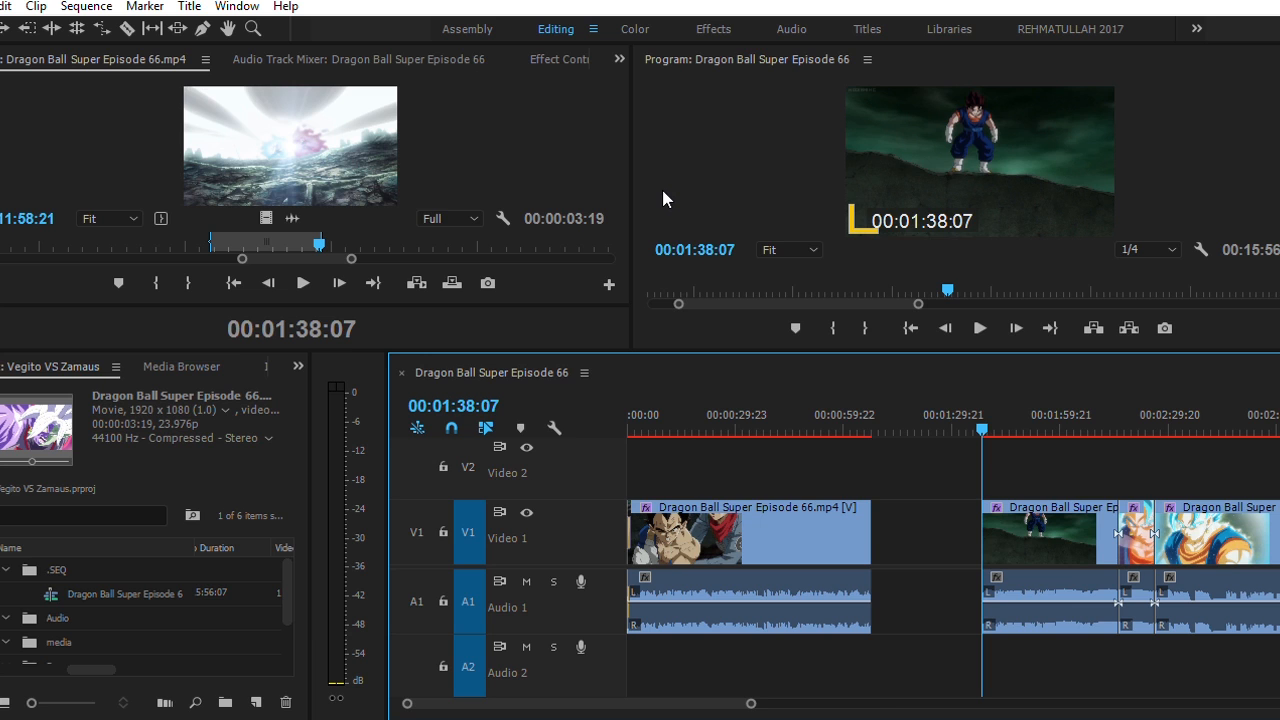
key(minus)
key(shift+minus)
key(minus)
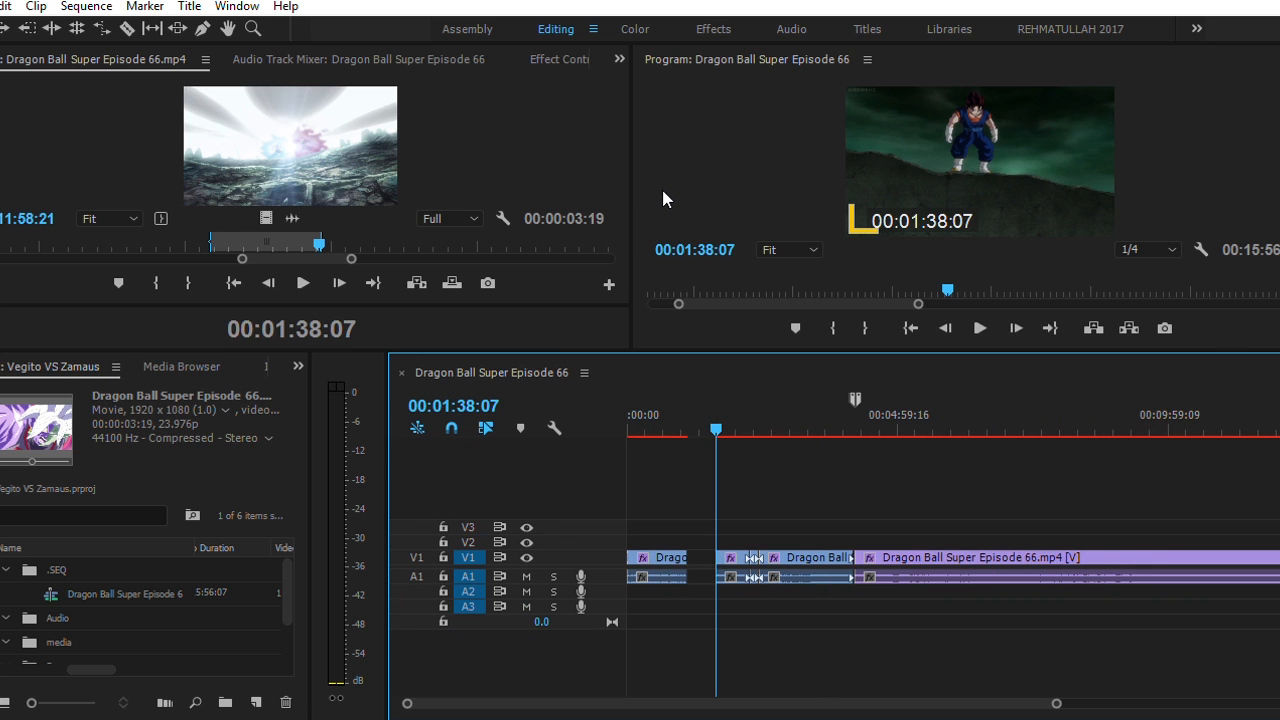
- Jump the playhead back and forth between edit points, ending at the start of the purple clip at 00:04:11:07
key(Down)
key(Down)
key(Down)
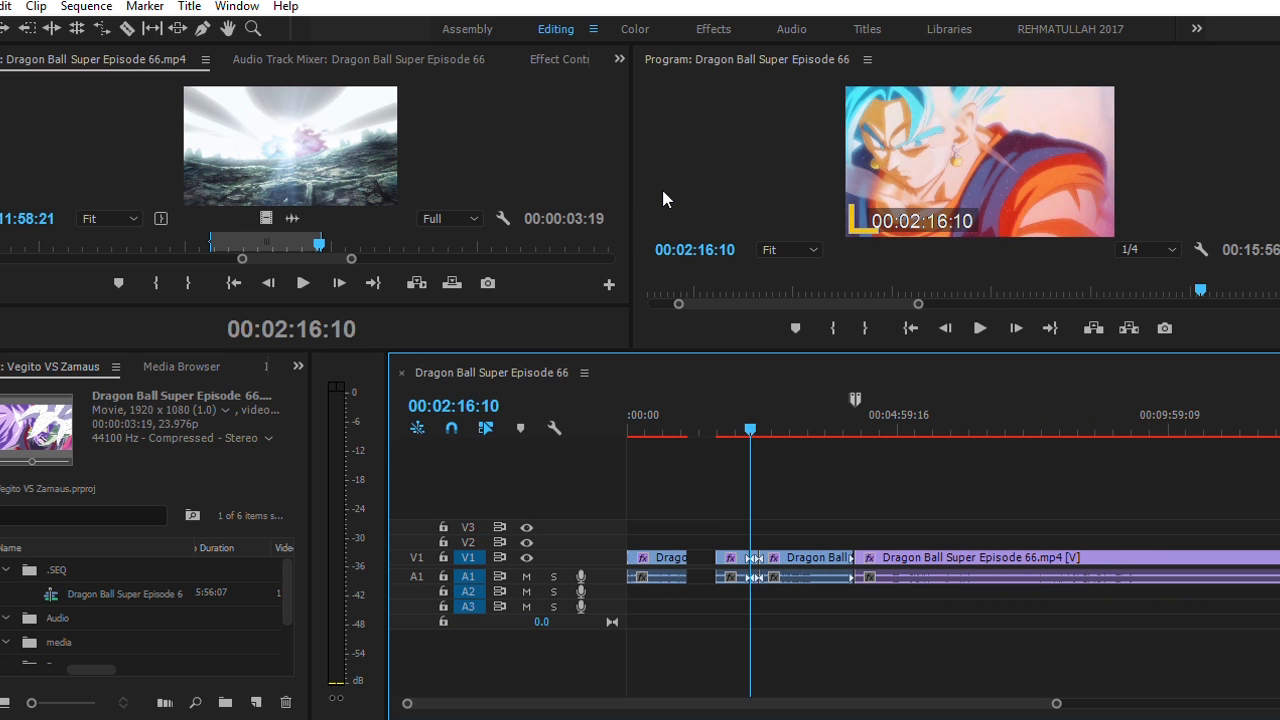
key(Up)
key(Up)
key(Up)
key(Down)
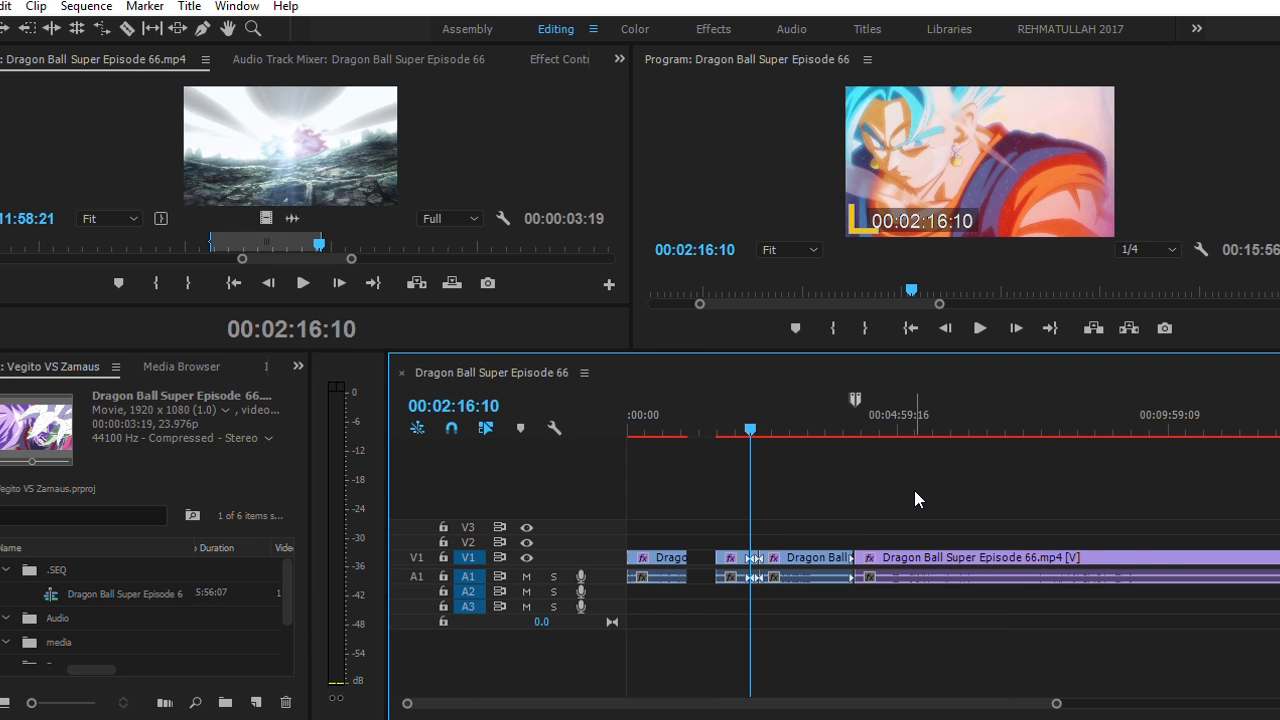
key(Down)
key(Down)
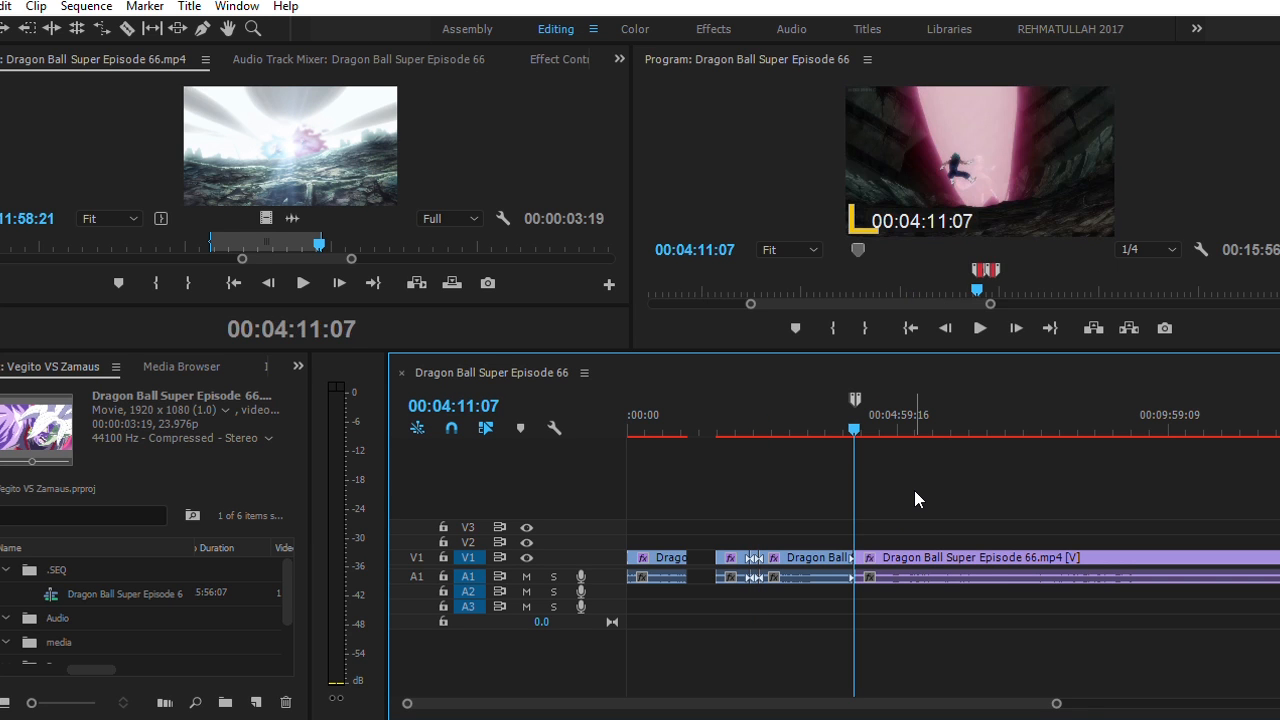
- Move the playhead repeatedly through the previous and next edit points, ending at the start of the gap at 00:01:08:01
key(Up)
key(Up)
key(Down)
key(Down)
key(Up)
key(Up)
key(Up)
key(Up)
key(Up)
key(Down)
key(Down)
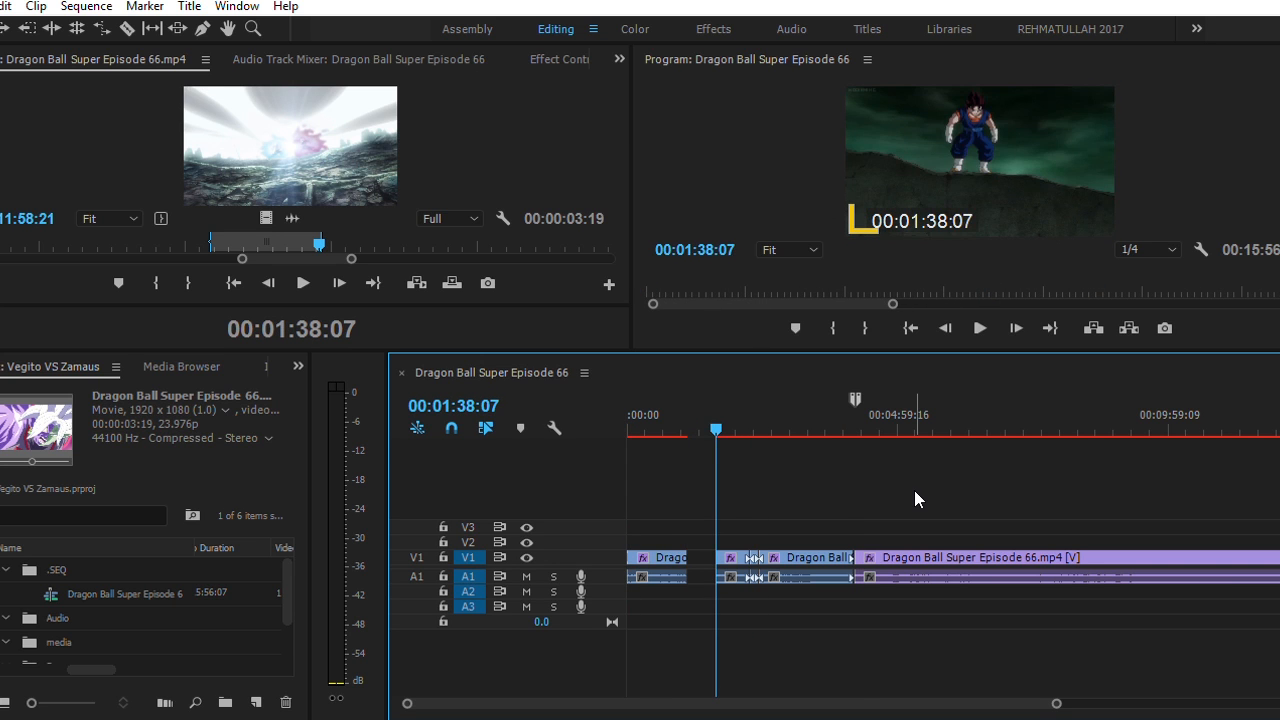
key(Down)
key(Down)
key(Down)
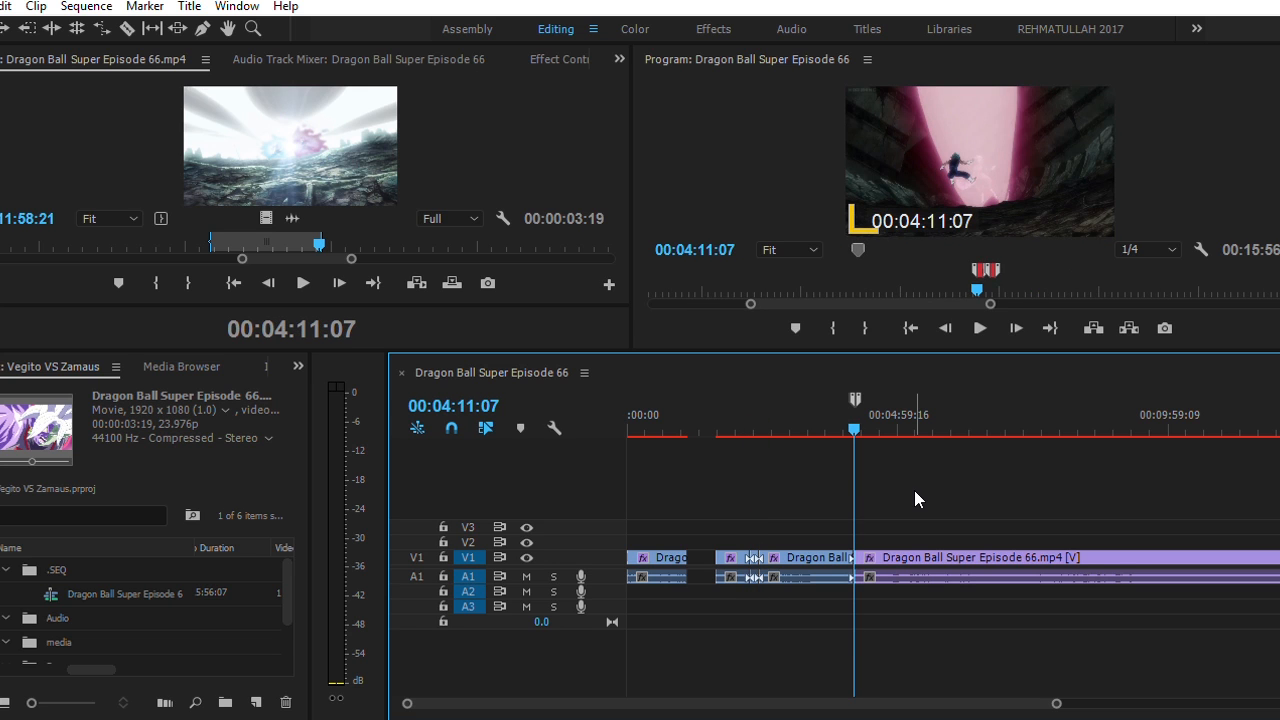
key(Down)
key(Up)
key(Up)
key(Up)
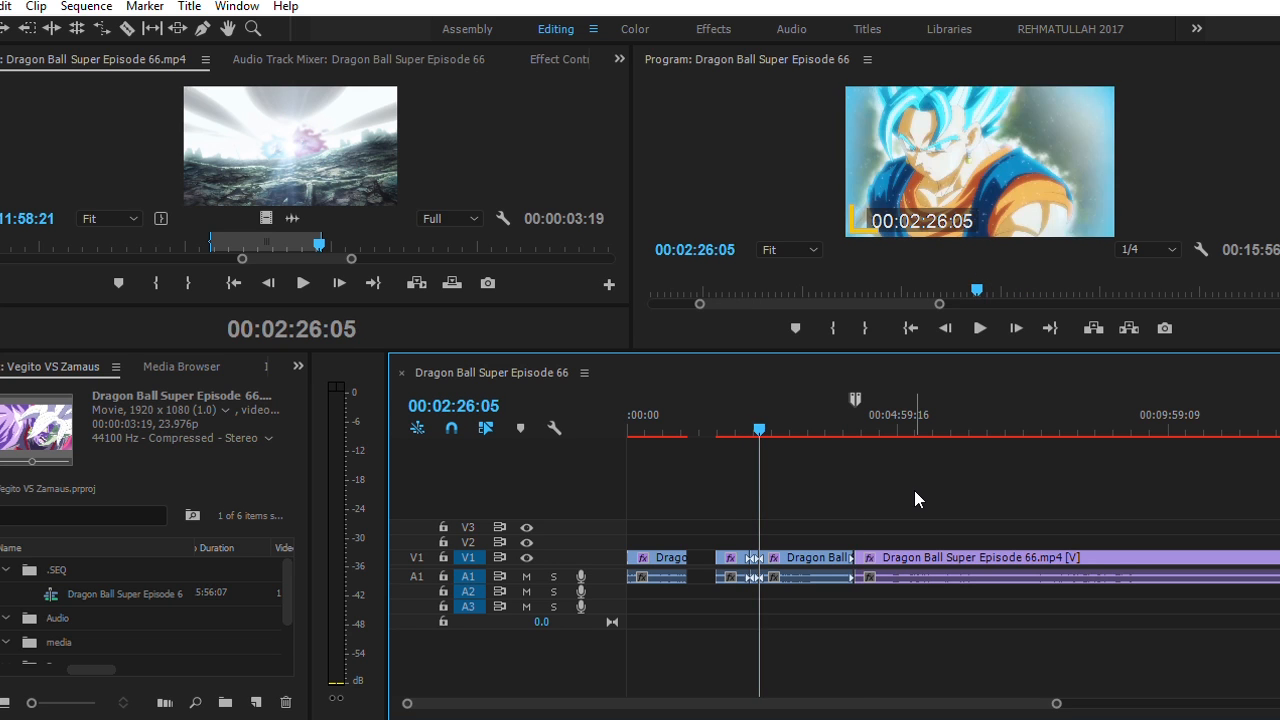
key(Up)
key(Up)
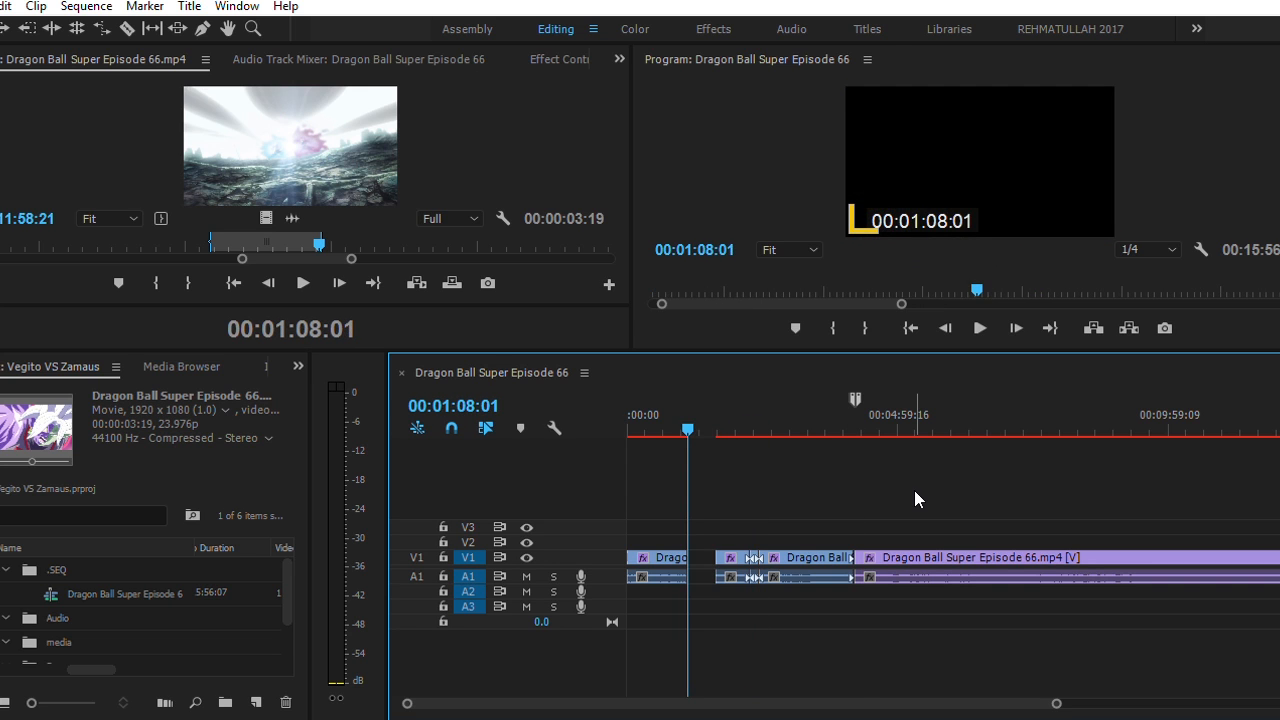
- Place only the video of the marked source range on V1 at the start of the gap, at 00:01:08:01
key(shift+2)
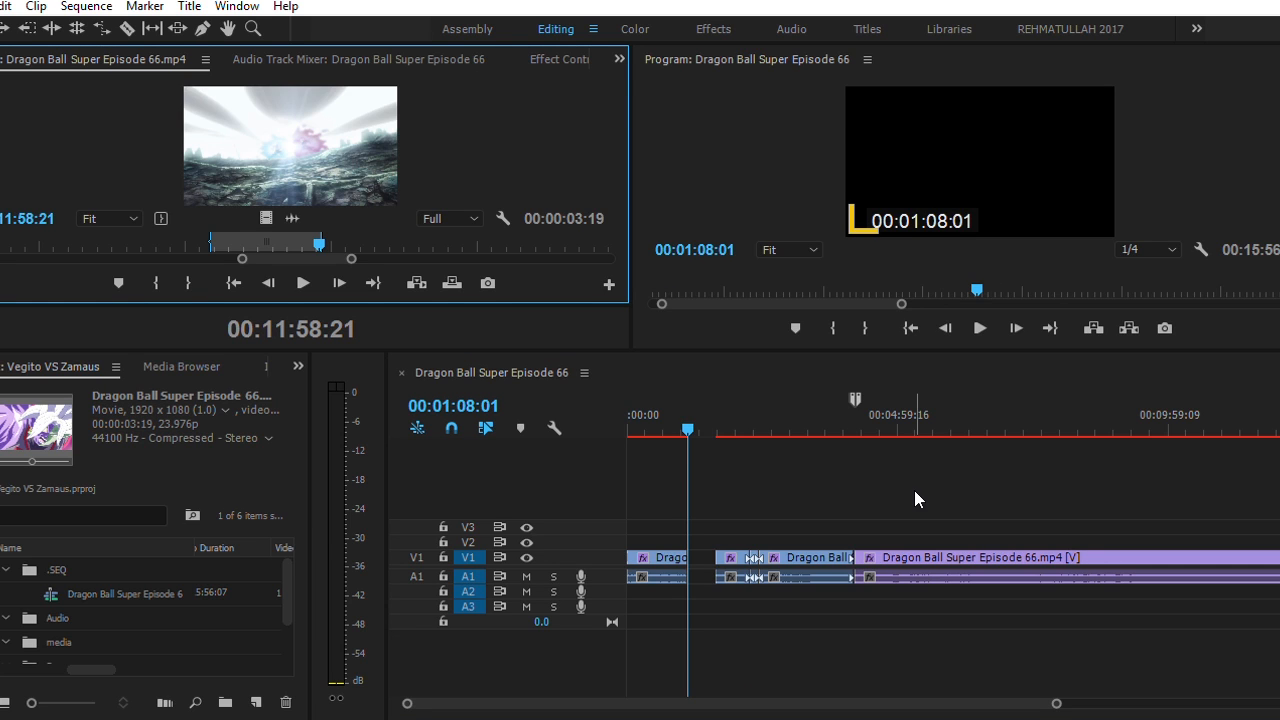
key(equal)
key(minus)
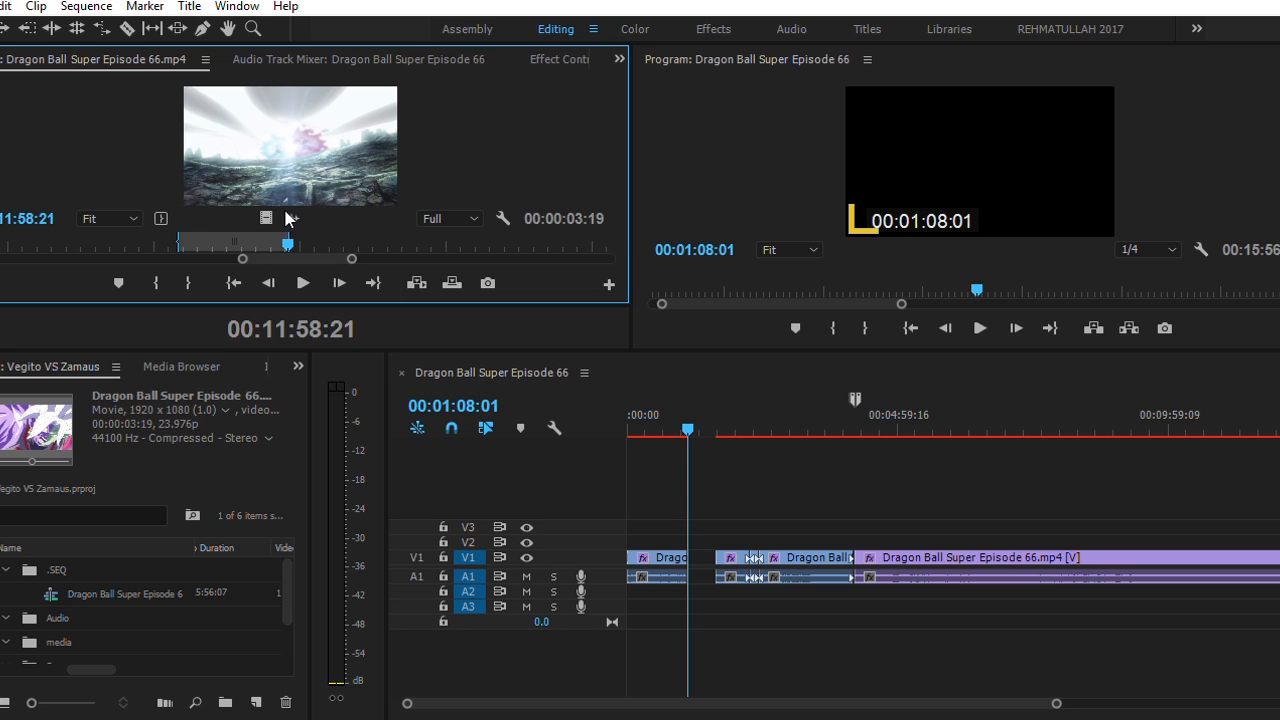
drag(268, 217, 697, 554)
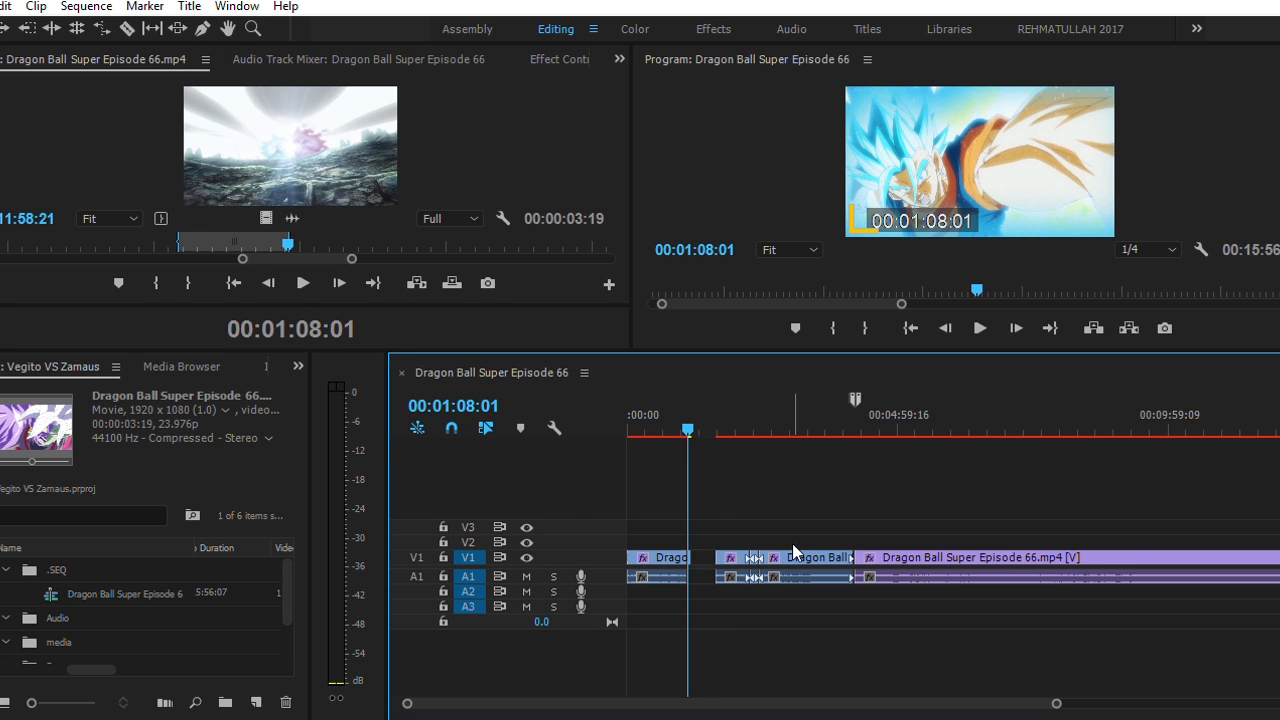
key(=)
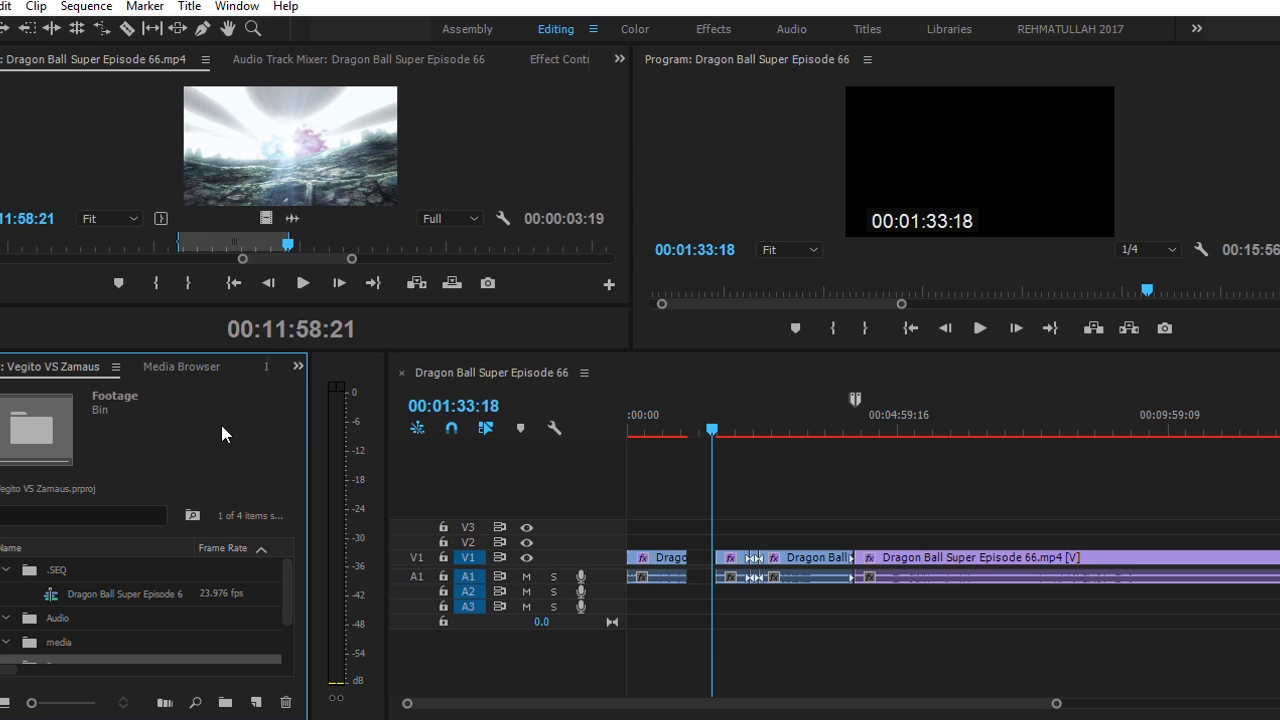
- Toggle the Project panel between icon view and list view twice, ending in list view
key(shift+backslash)
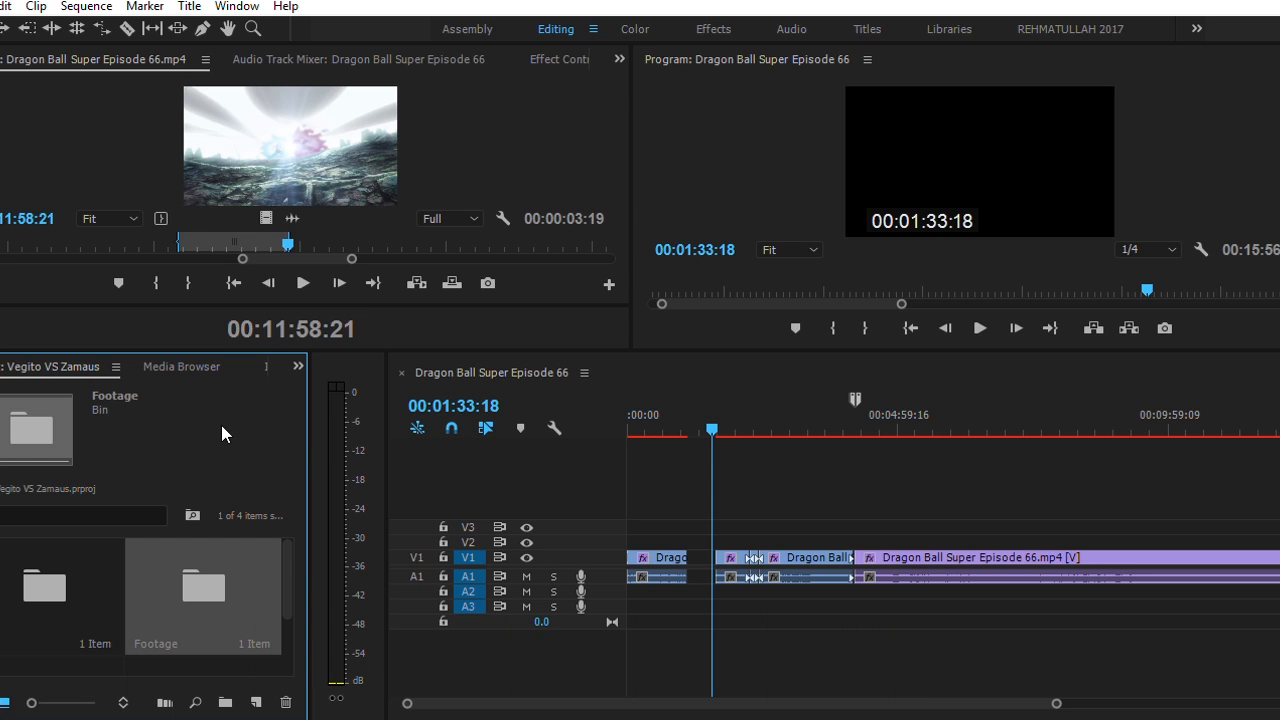
key(shift+backslash)
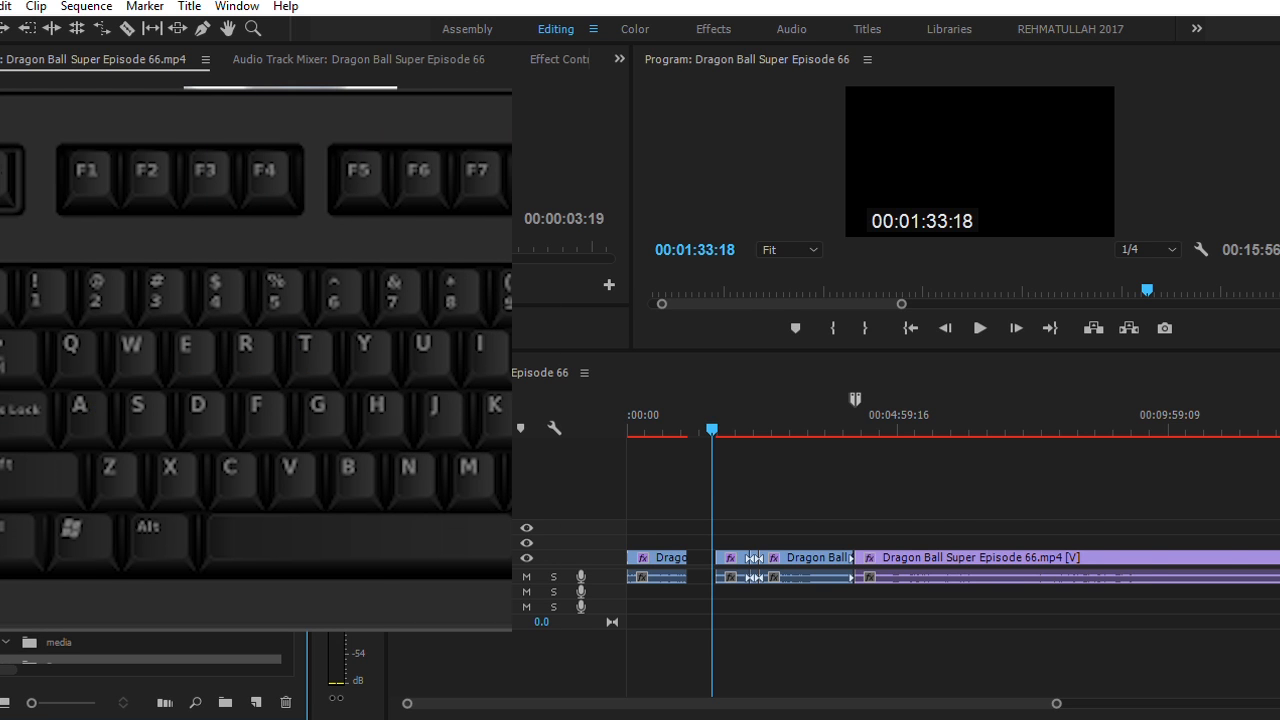
key(shift+backslash)
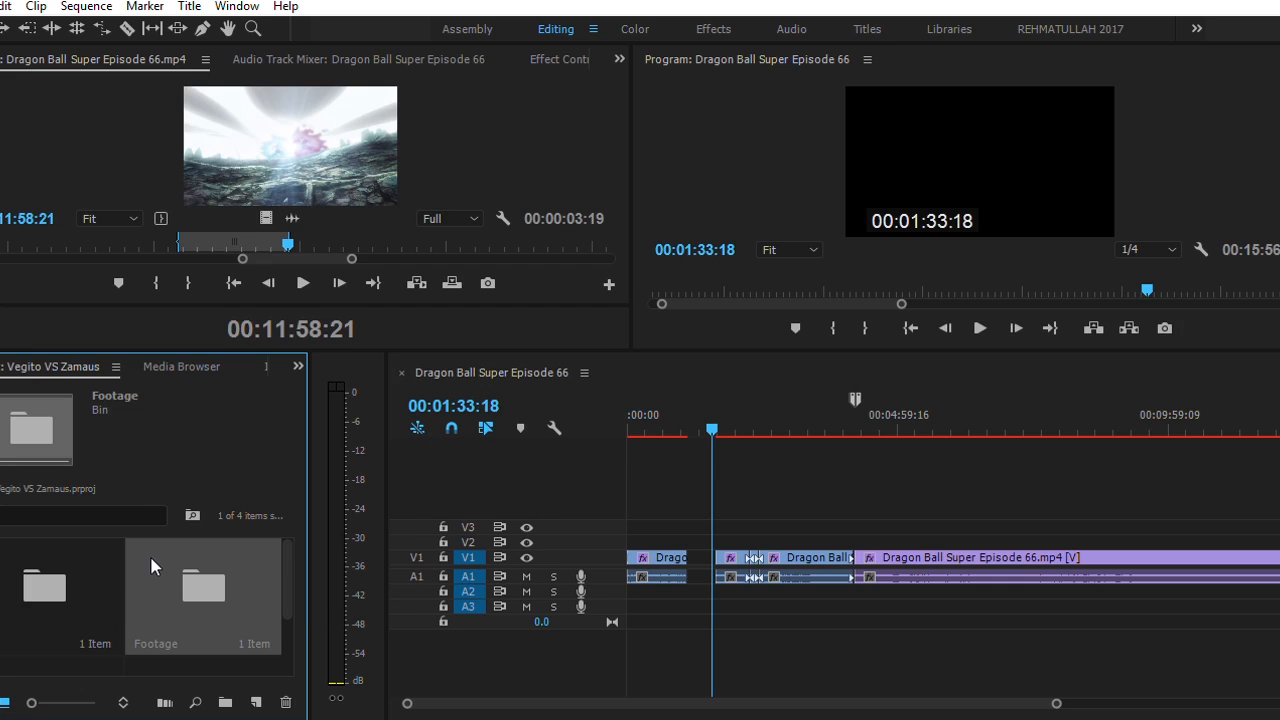
key(shift+backslash)
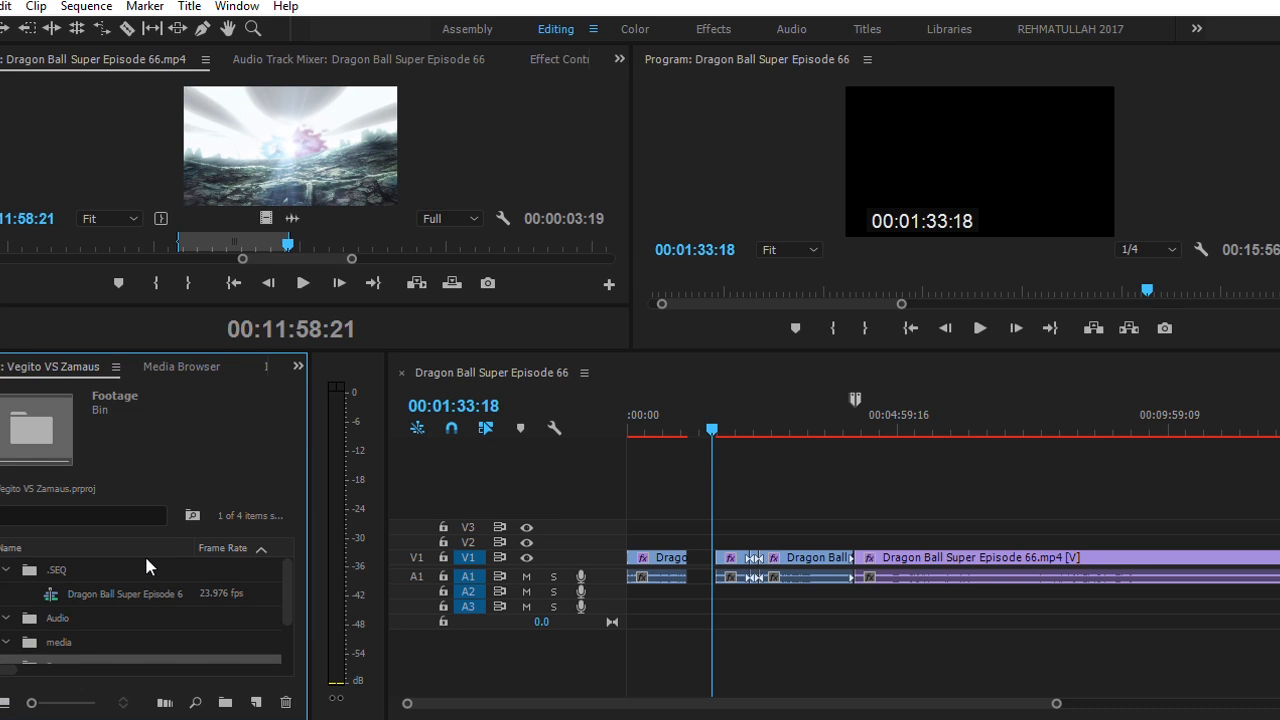
- Turn on thumbnails for the Project panel's list view and select the Dragon Ball Super Episode 66 clip in the Footage bin
drag(285, 574, 277, 617)
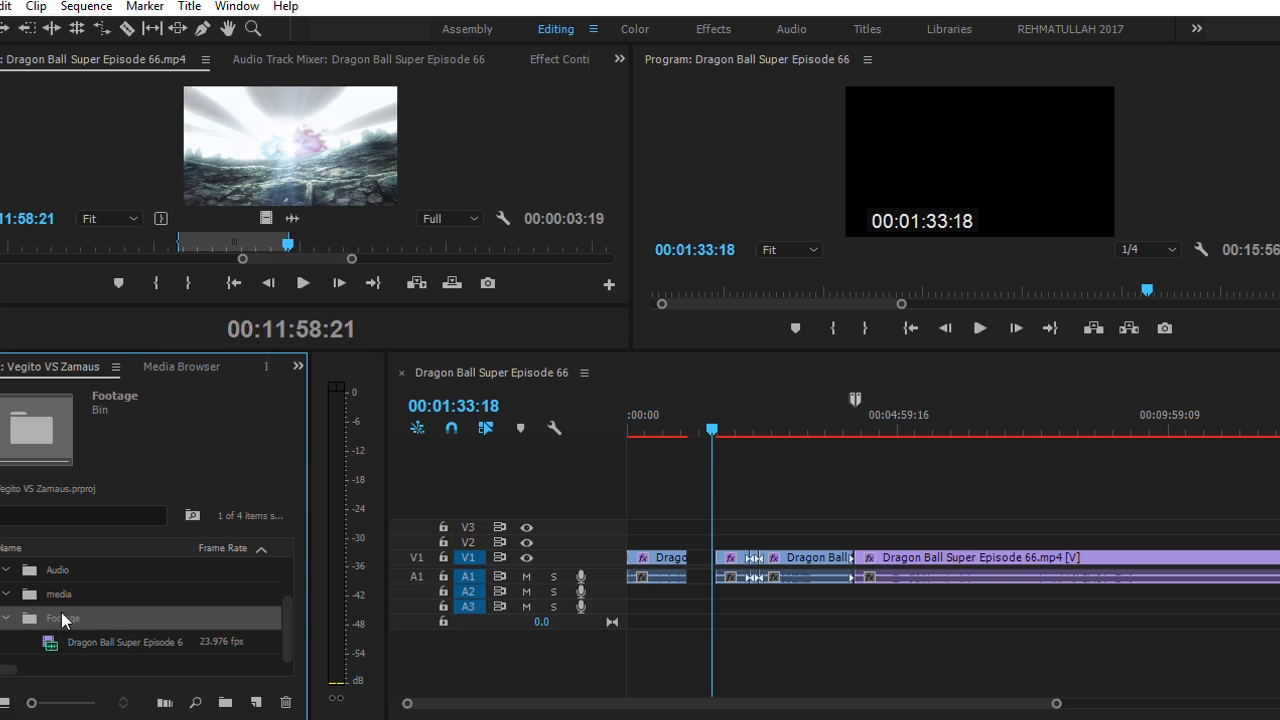
click(116, 366)
click(278, 541)
click(60, 638)
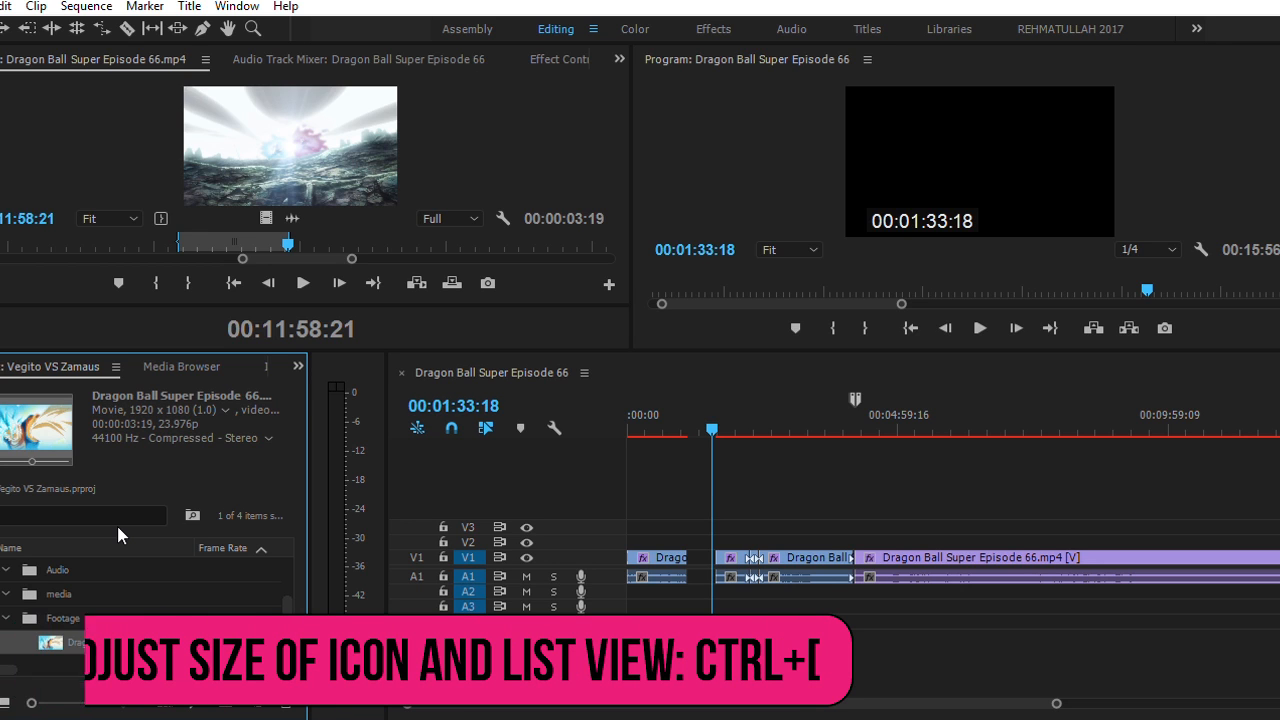
- Enlarge the Project panel's list thumbnails to their maximum size
key(ctrl+bracketright)
key(ctrl+bracketright)
key(ctrl+bracketleft)
key(ctrl+bracketleft)
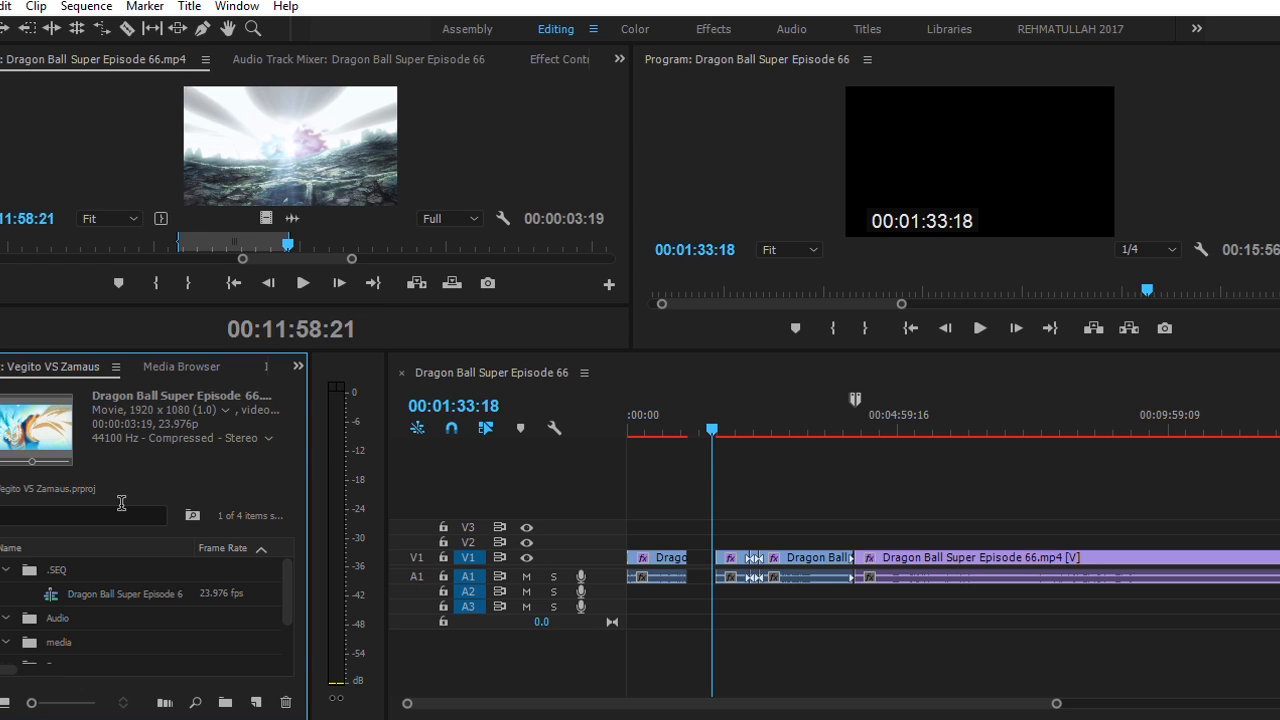
key(shift+])
key(shift+])
key(shift+])
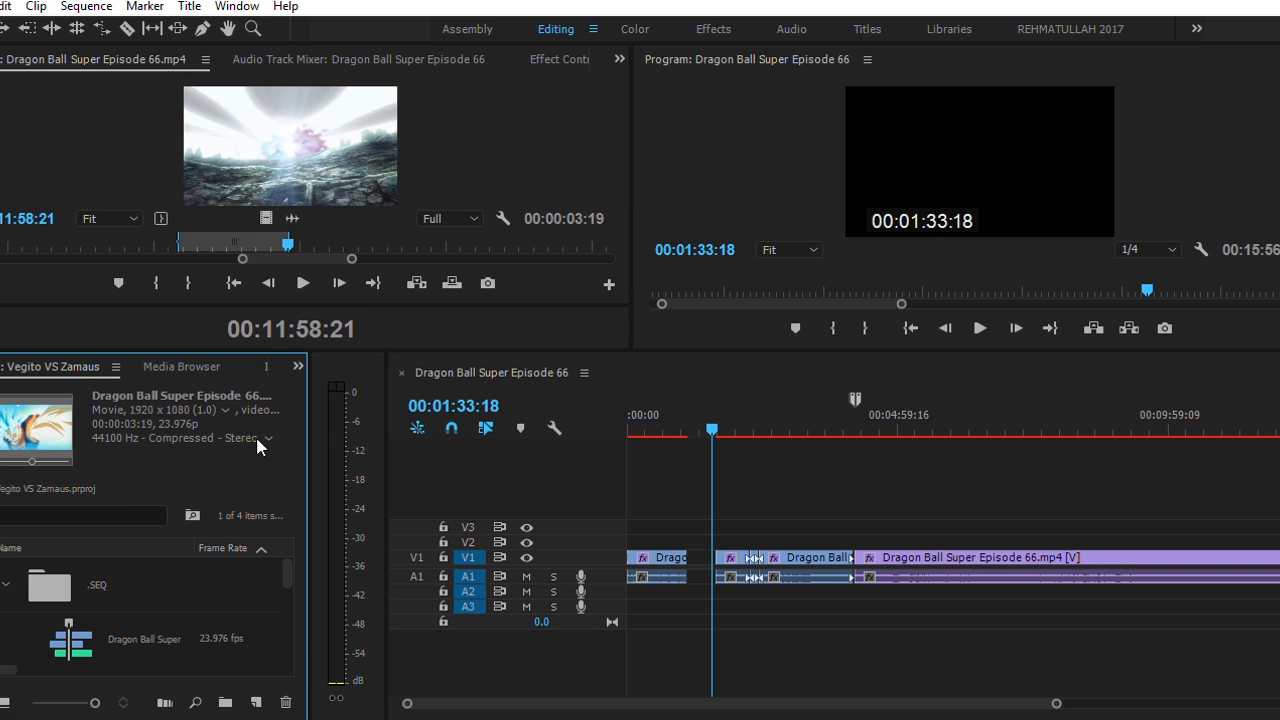
- Maximize the Project panel to examine the enlarged list items, and restore it to its normal size
key(grave)
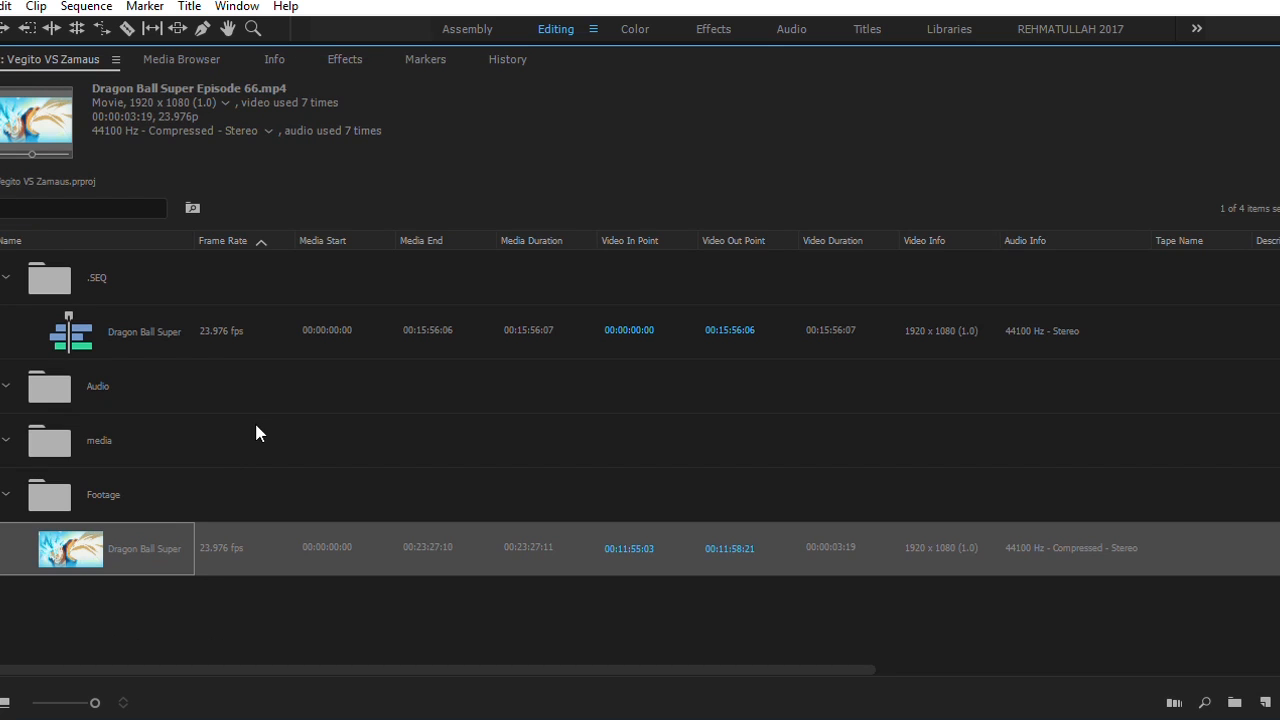
click(109, 619)
click(137, 528)
key(grave)
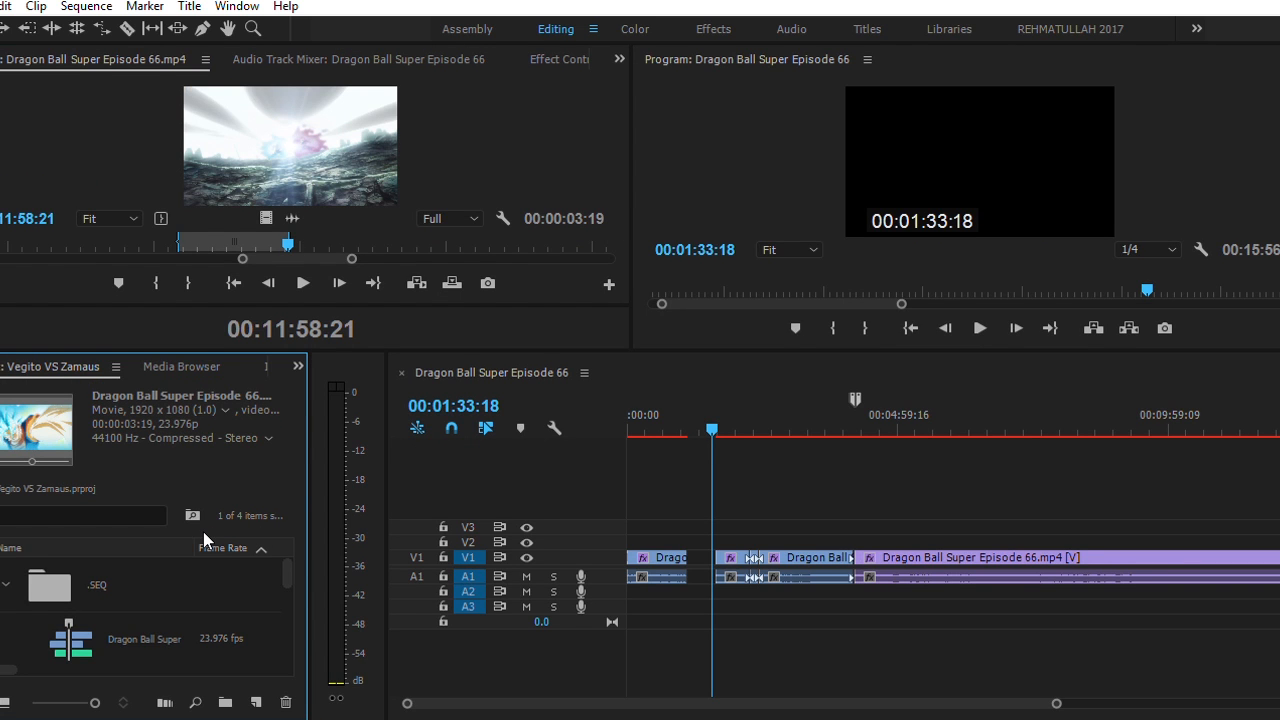
- Shrink and enlarge the Project panel's list thumbnails repeatedly, ending at the smallest size
key(shift+bracketleft)
key(shift+bracketleft)
key(shift+bracketright)
key(shift+bracketright)
key(shift+bracketleft)
key(shift+bracketleft)
key(shift+bracketright)
key(shift+bracketleft)
key(shift+bracketright)
key(shift+bracketleft)
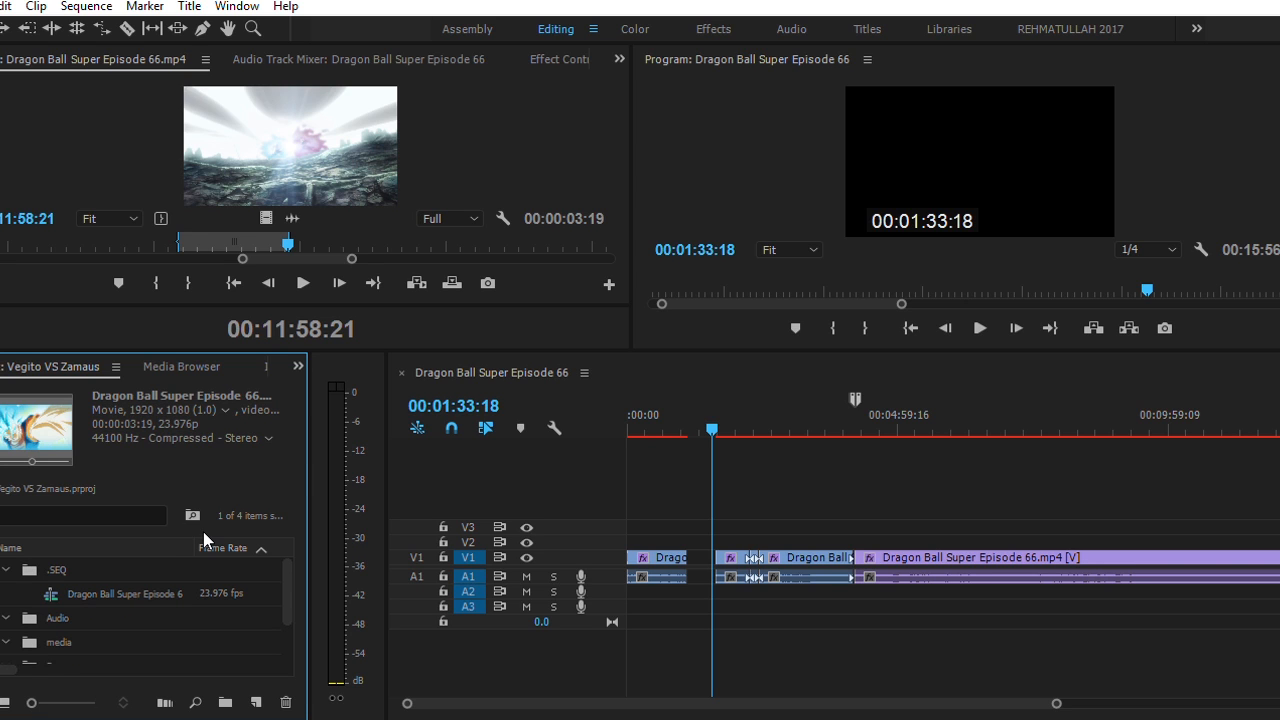
- Play the Footage bin's Dragon Ball Super Episode 66 clip in the Project panel's preview thumbnail
scroll(280, 590, down, 2)
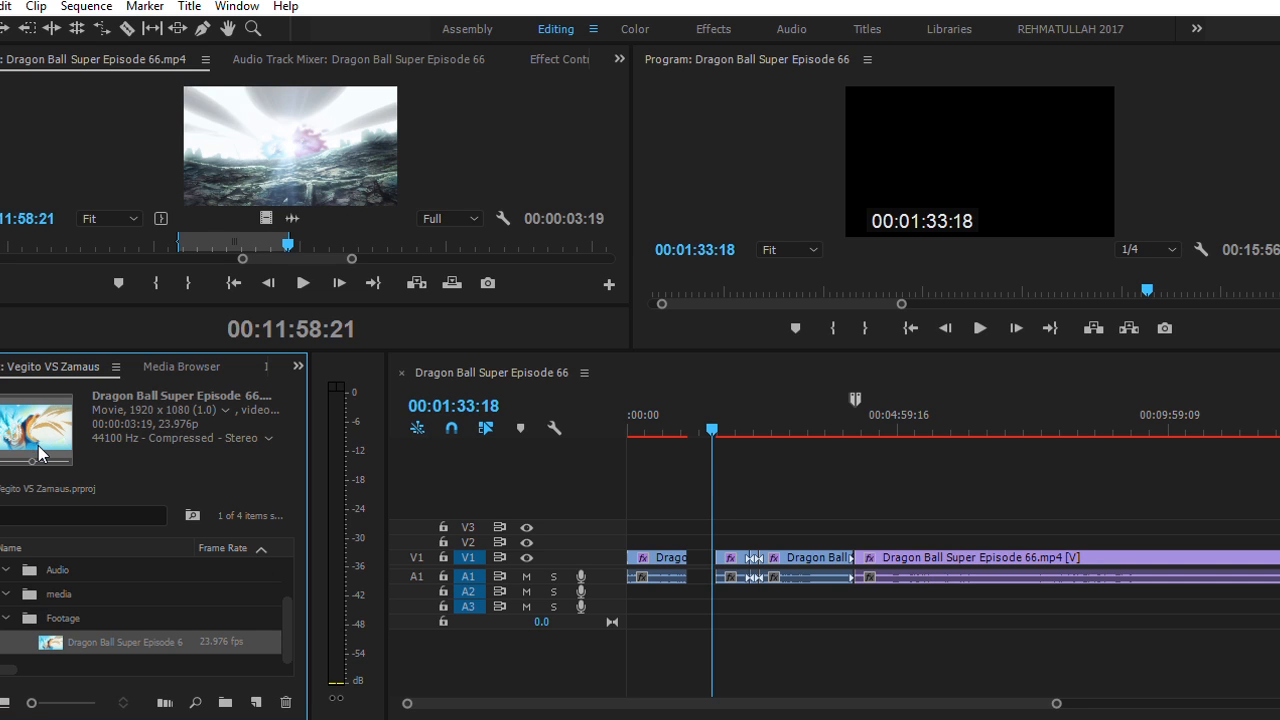
key(space)
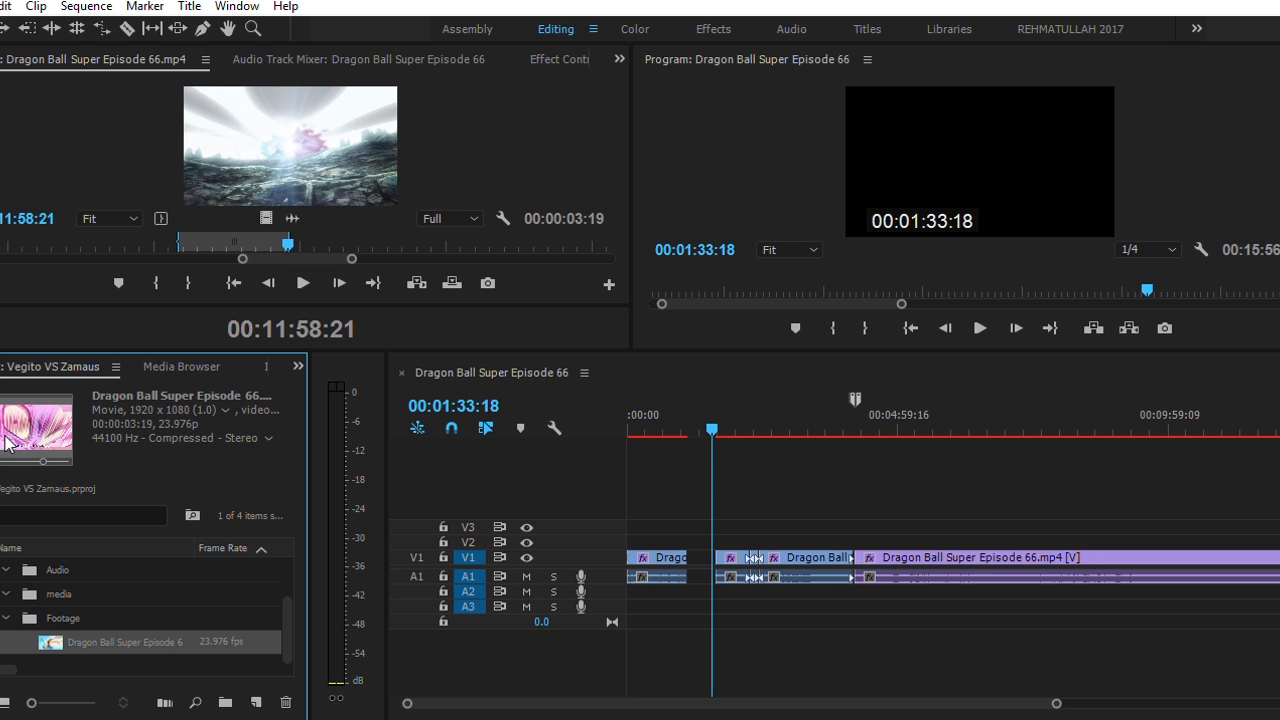
- Collapse and expand all of the Project panel's bins at once
click(8, 616)
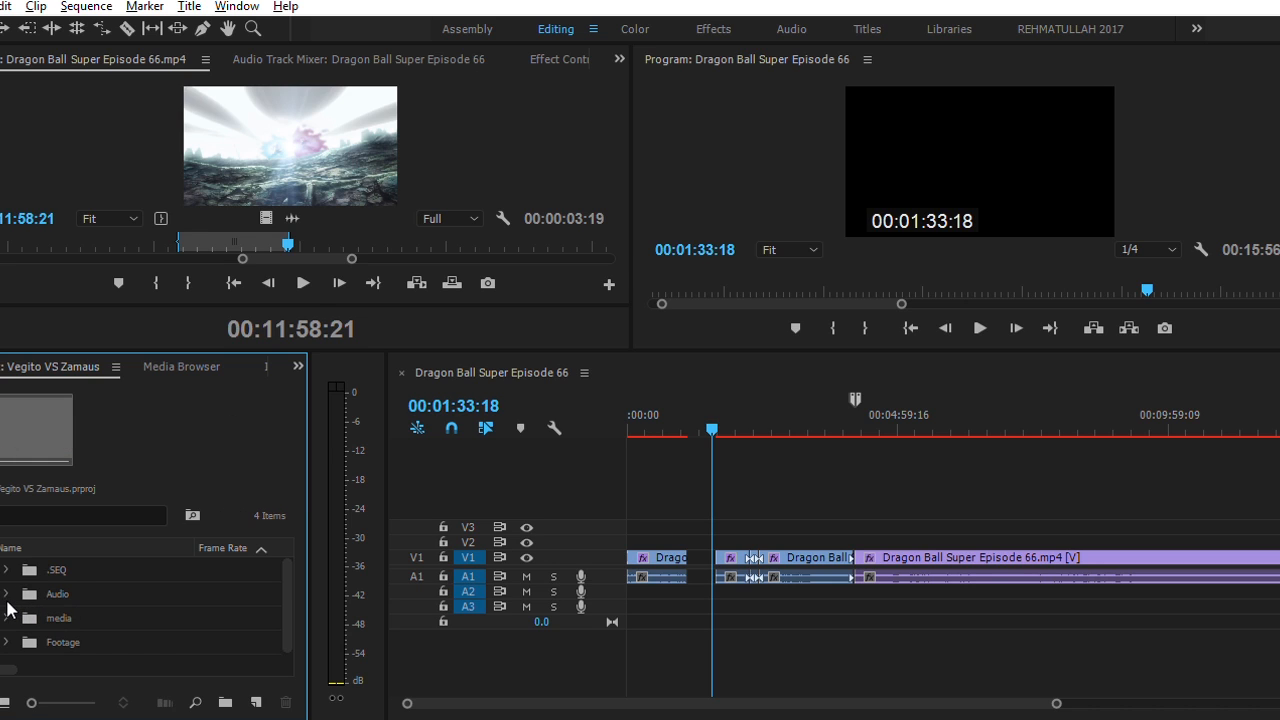
click(6, 618)
click(6, 642)
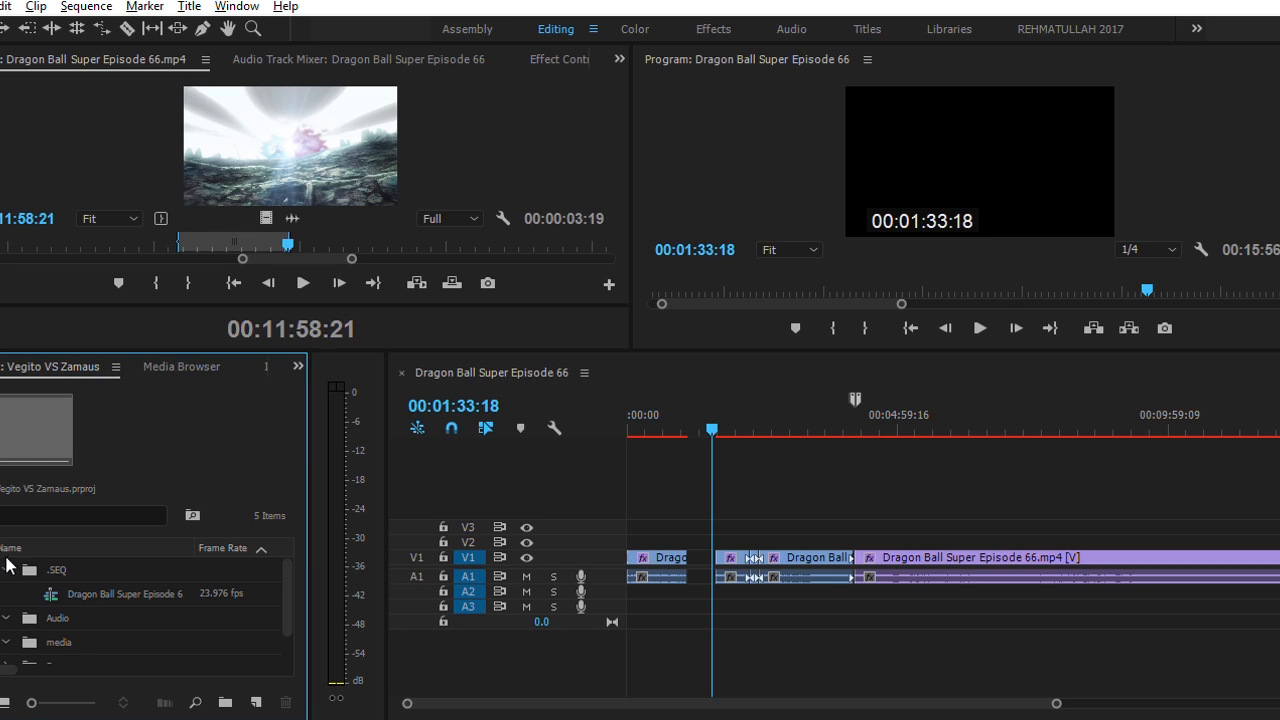
click(7, 569)
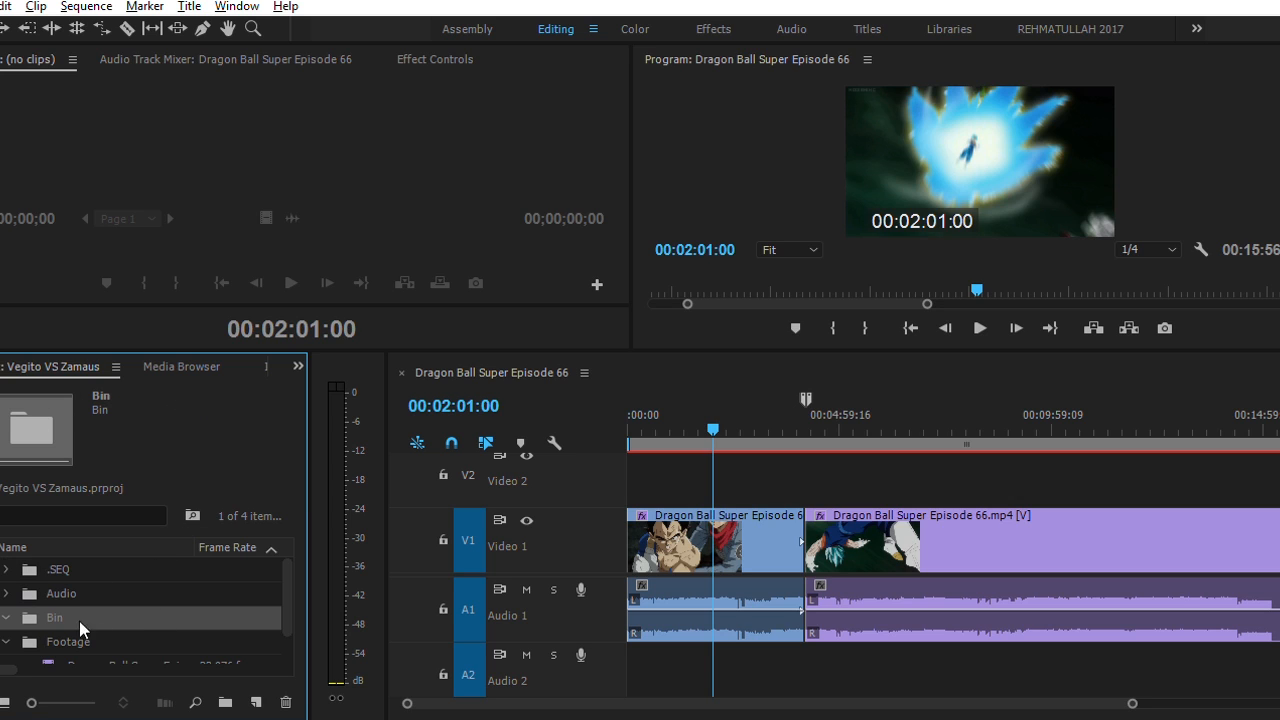
- Maximize the Project panel and create a new top-level bin named Media
key(grave)
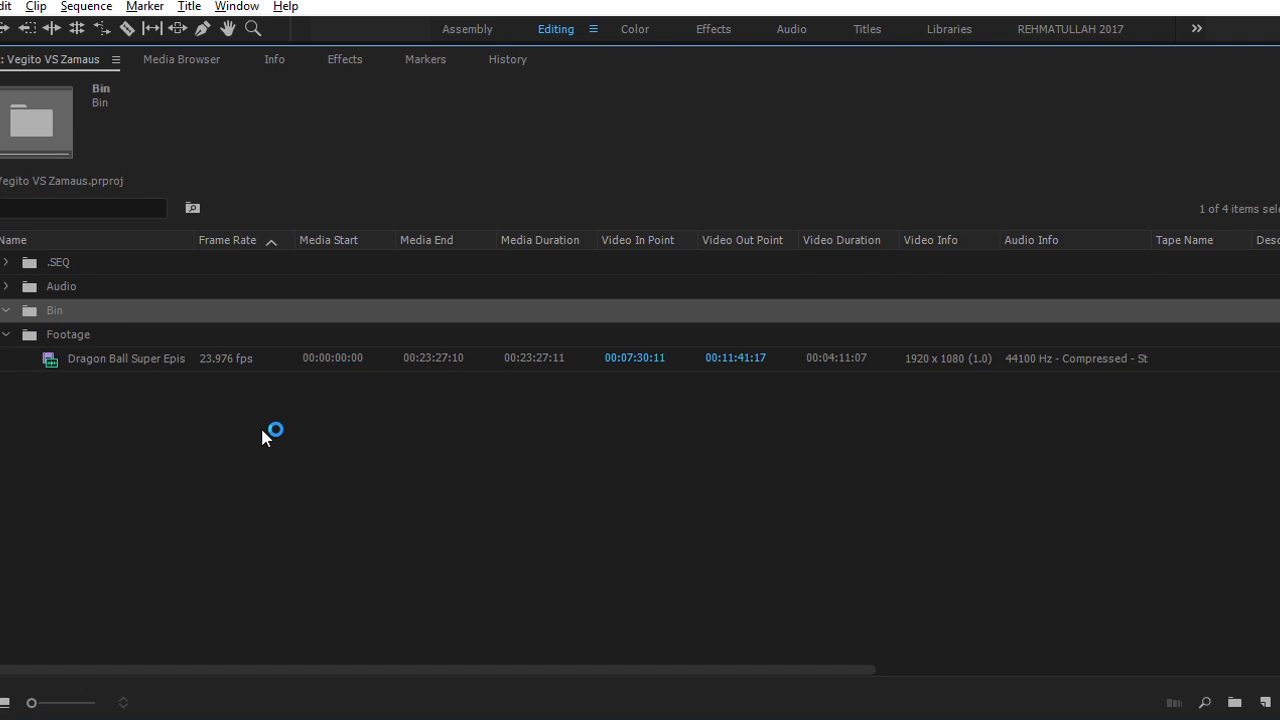
click(144, 475)
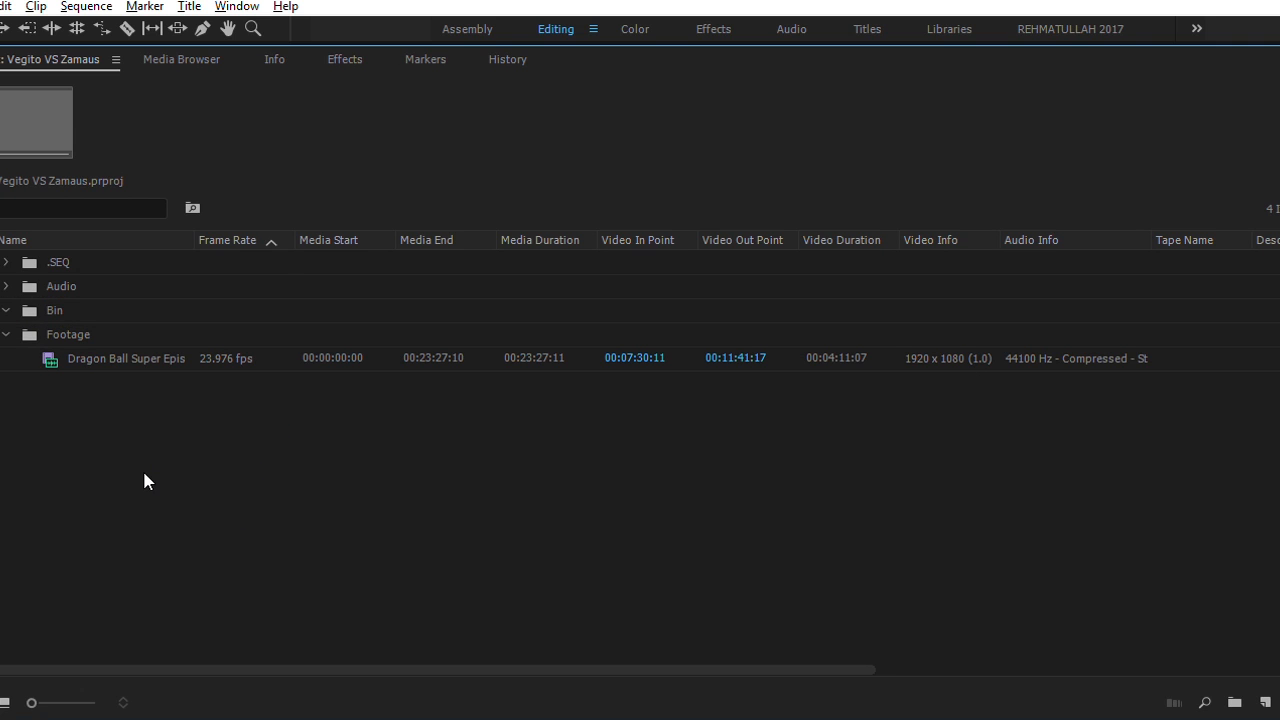
key(ctrl+slash)
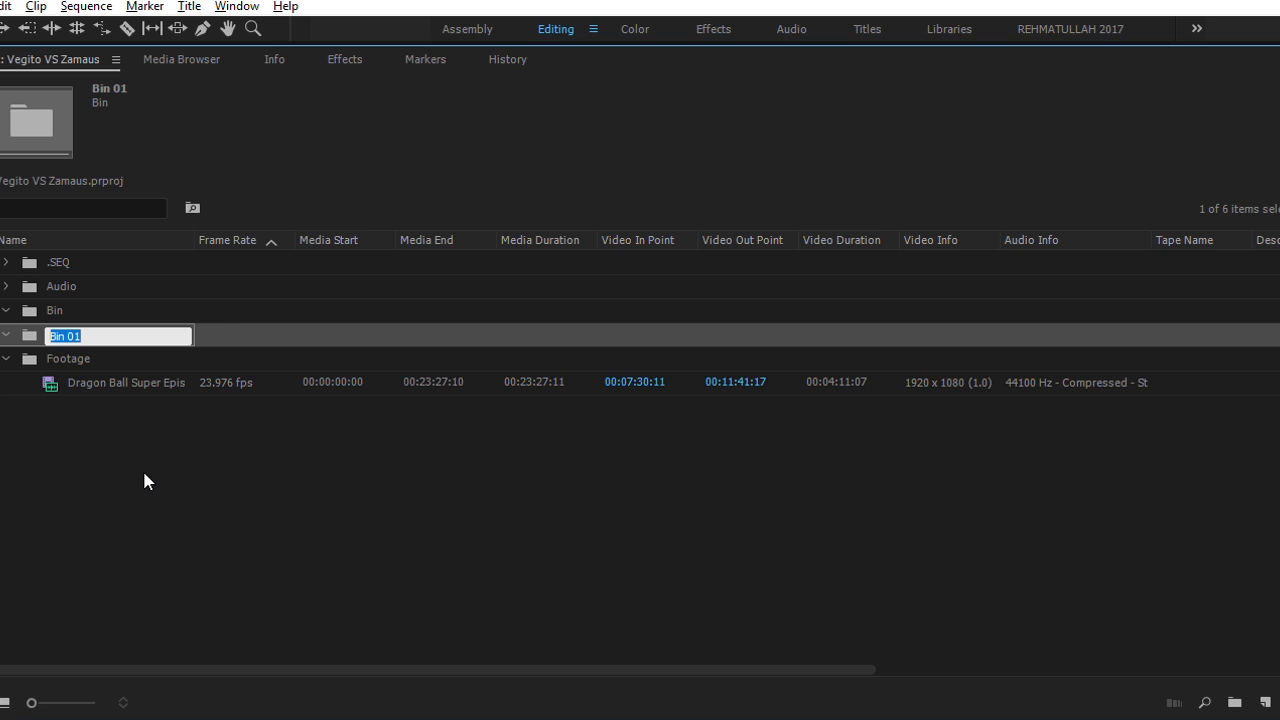
text(mu)
key(BackSpace)
key(BackSpace)
text(Media)
key(Return)
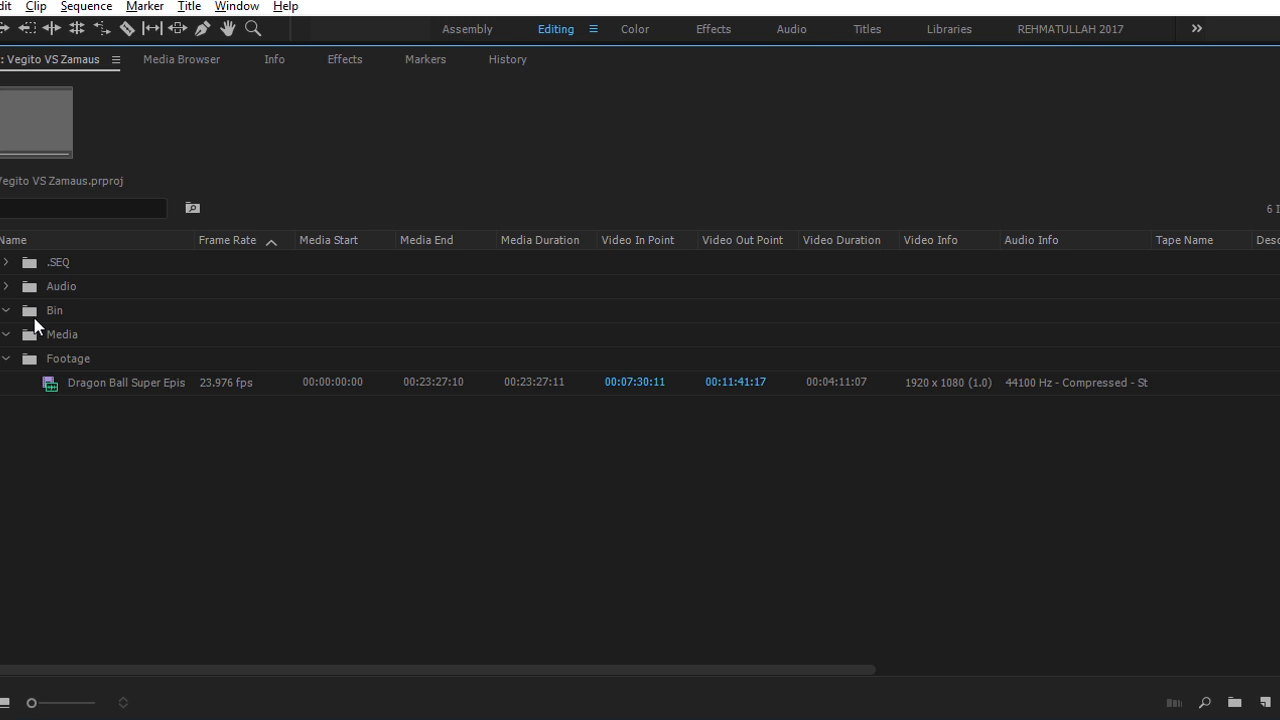
- Try opening the Media bin, and bring up the import dialog from the empty project area and cancel it
click(32, 316)
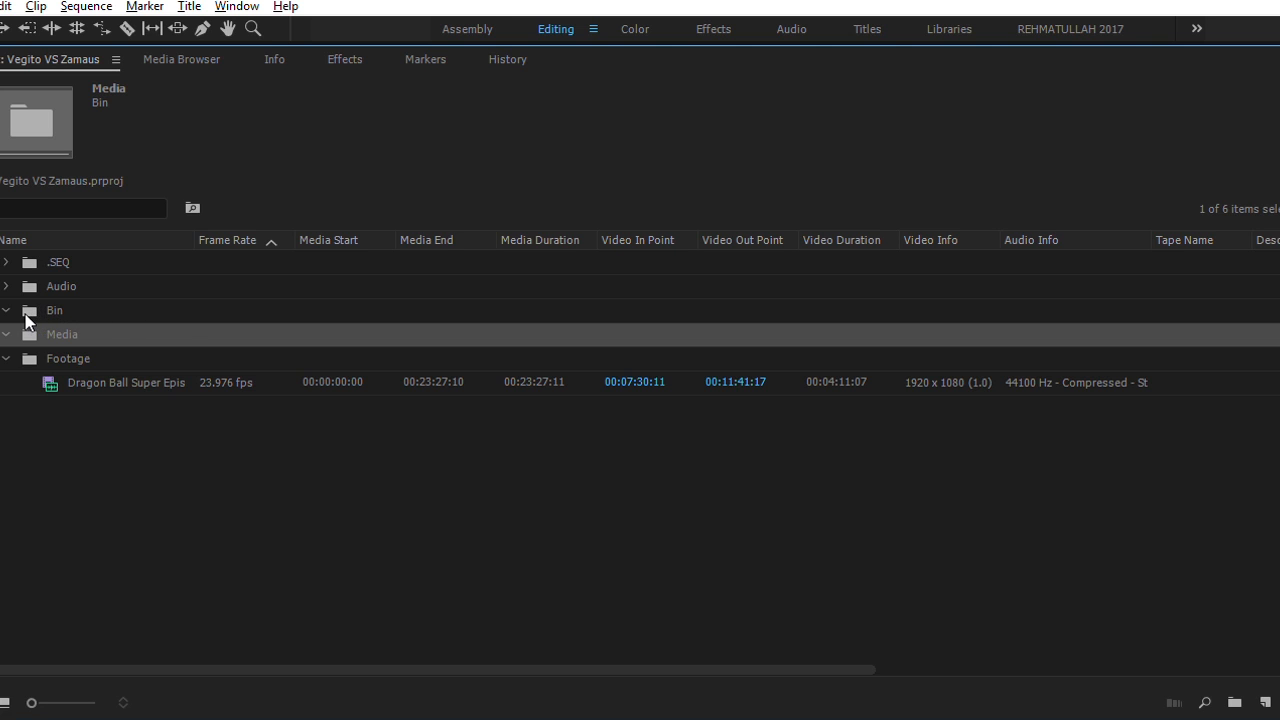
double_click(26, 316)
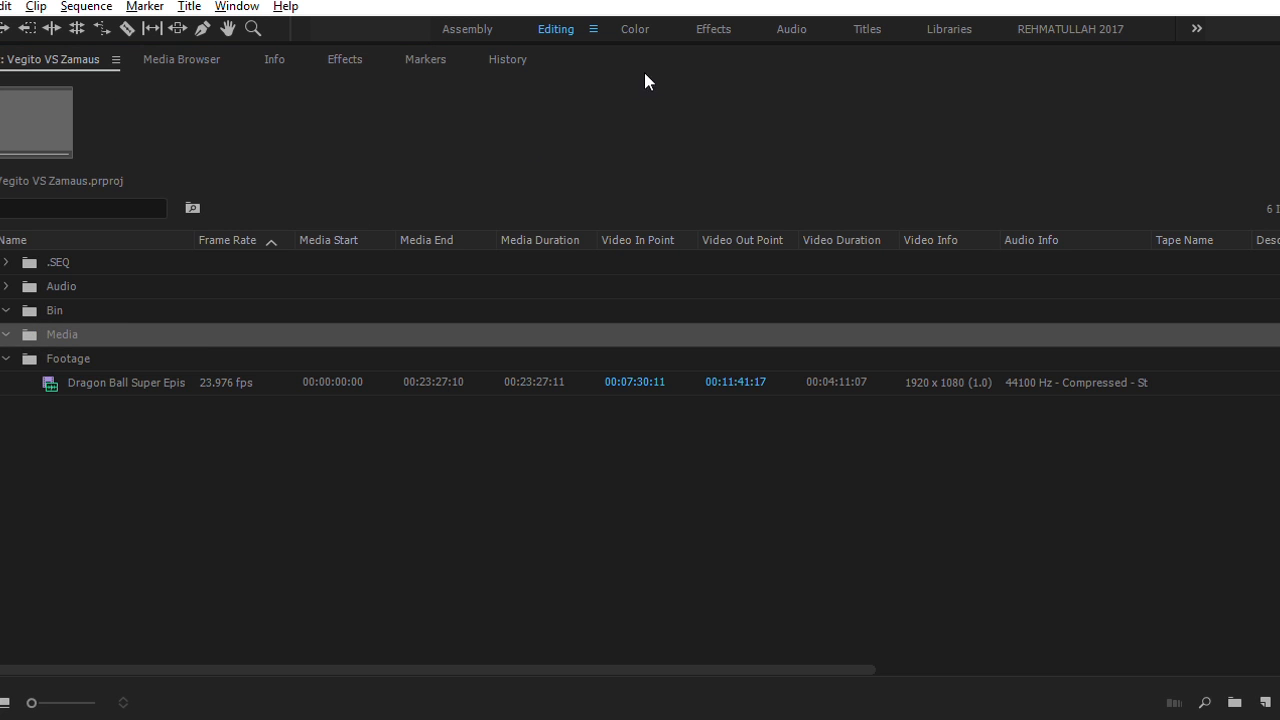
click(186, 325)
double_click(170, 321)
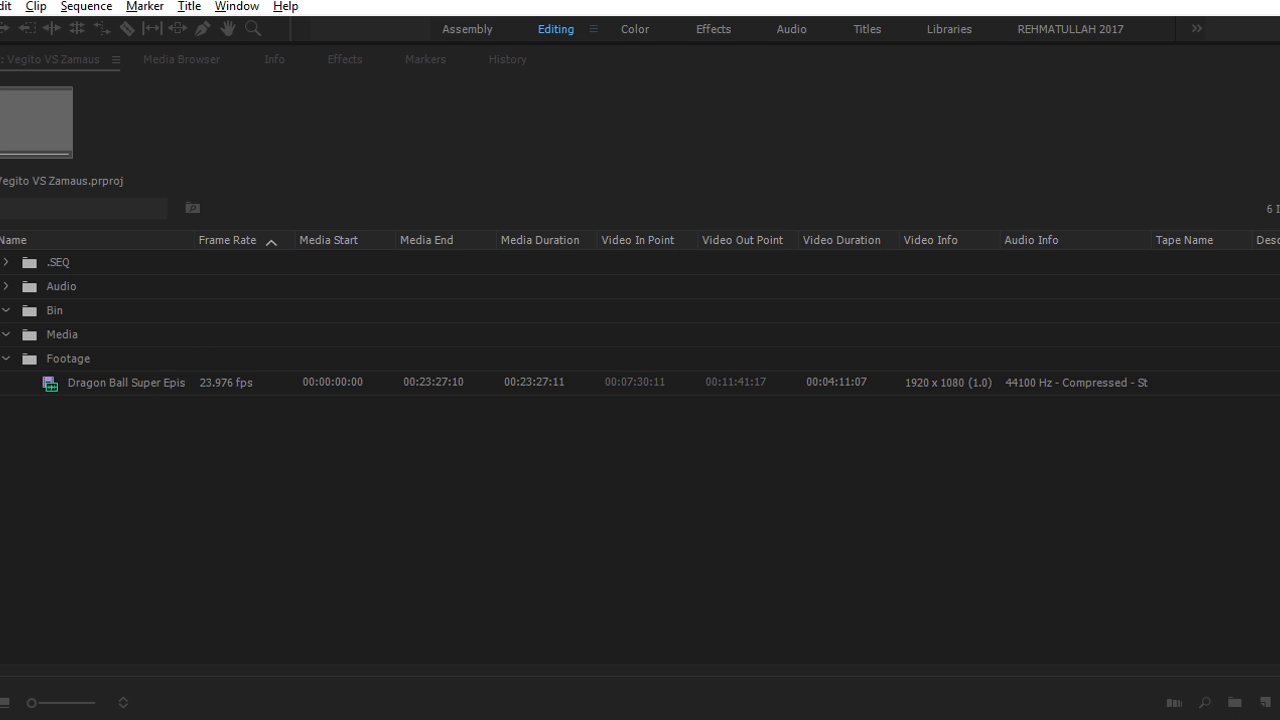
click(1257, 688)
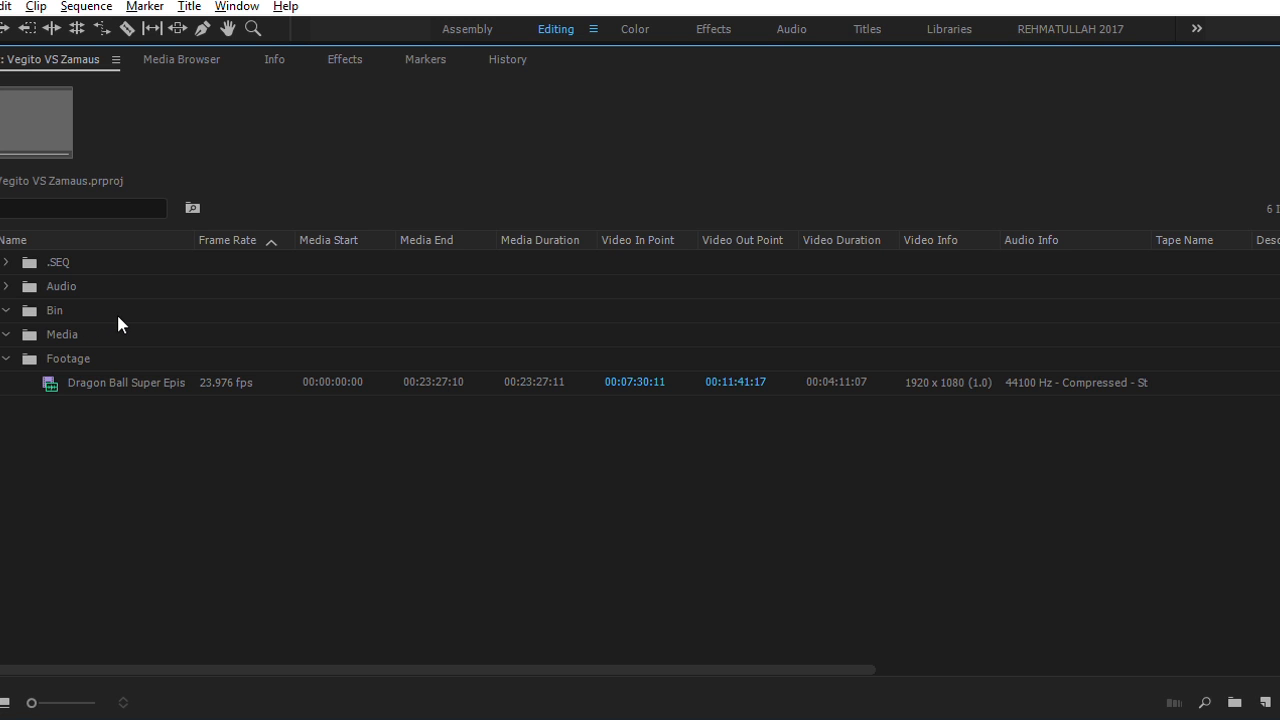
- Select the Media bin and open the import dialog for it, closing it without importing a file
click(76, 324)
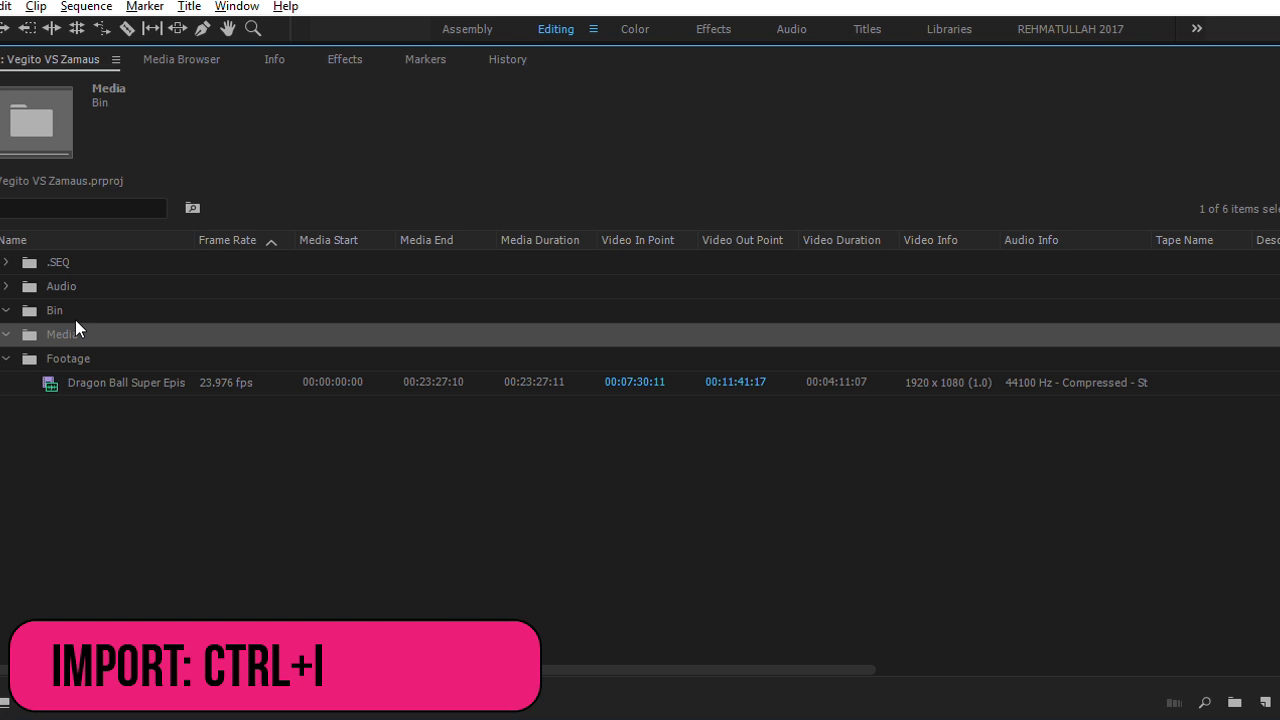
key(ctrl+i)
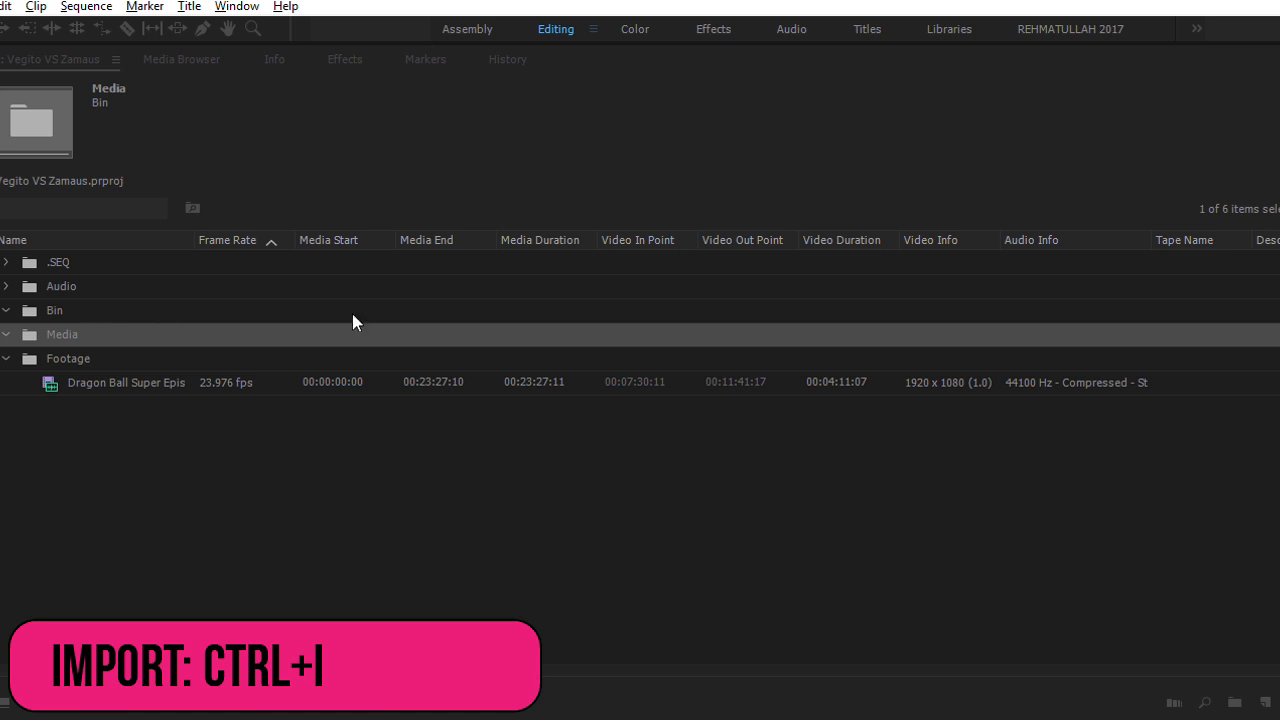
click(1255, 689)
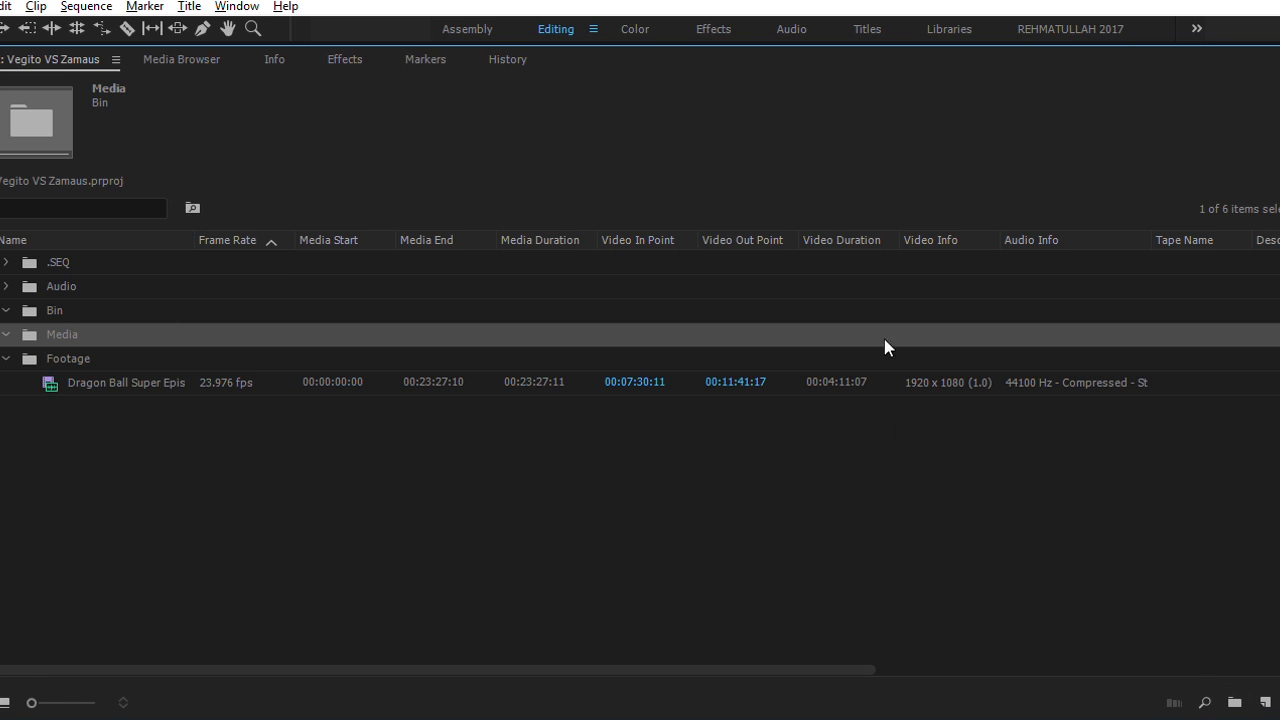